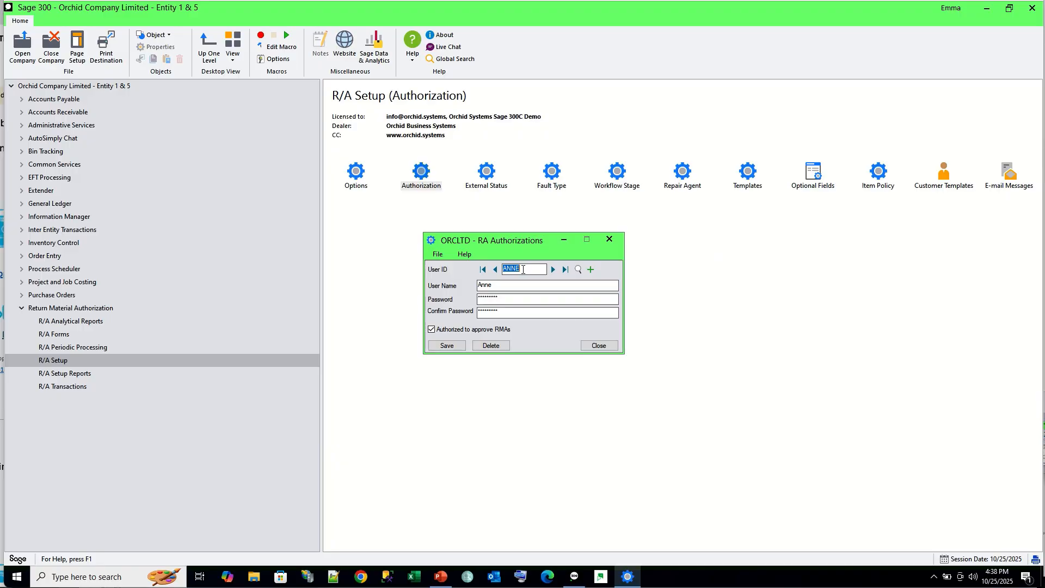
Step: Close the RMA authorizations setup and open the last existing record in Return Authorization Entry
click(603, 348)
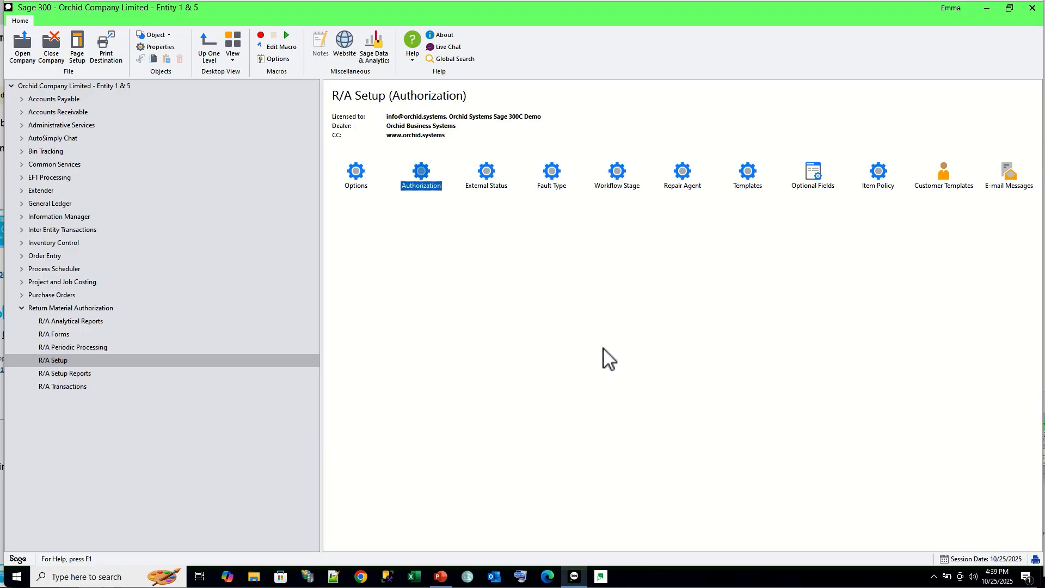
click(68, 384)
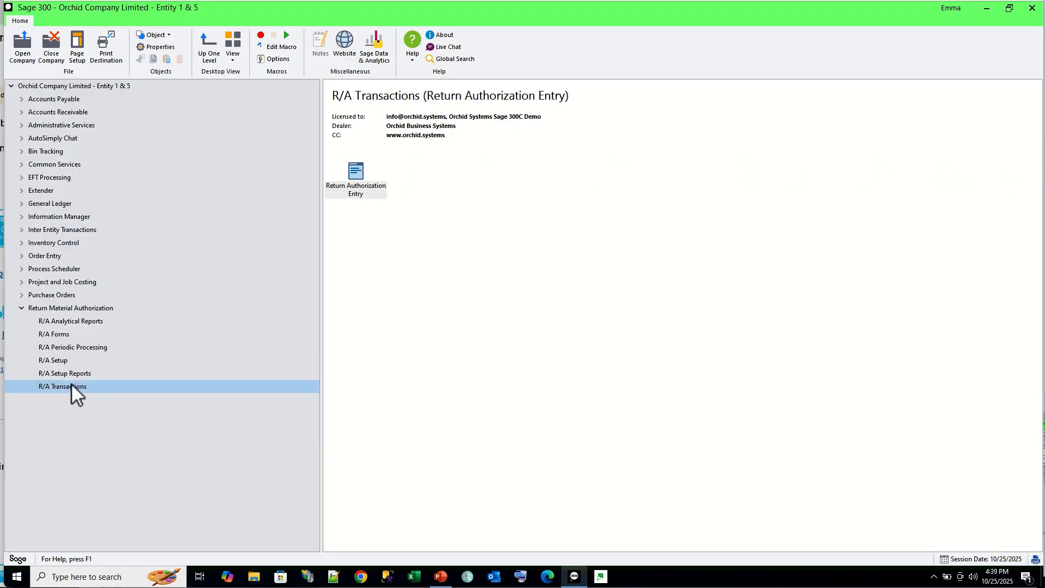
double_click(351, 180)
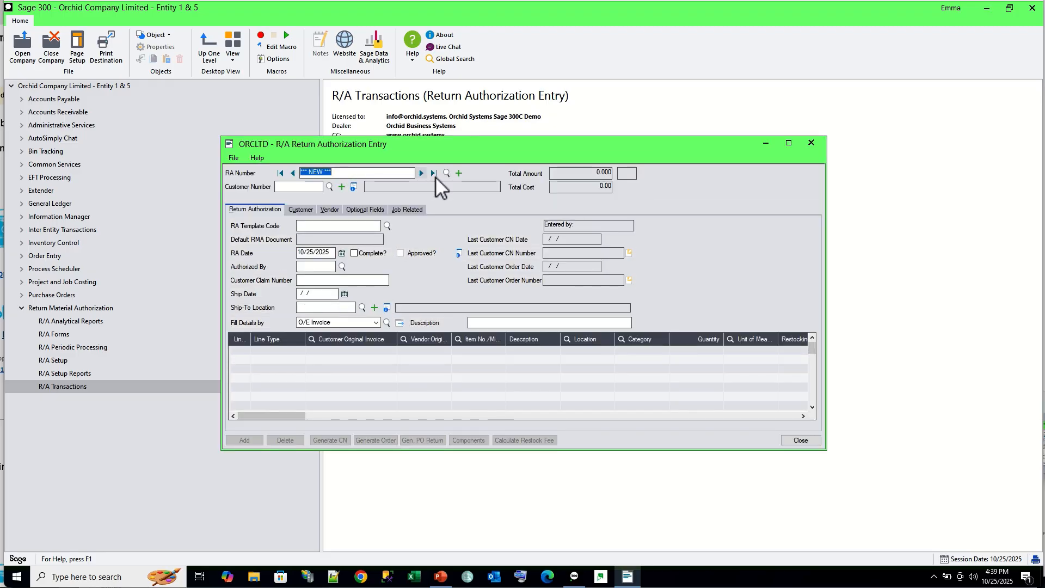
click(433, 173)
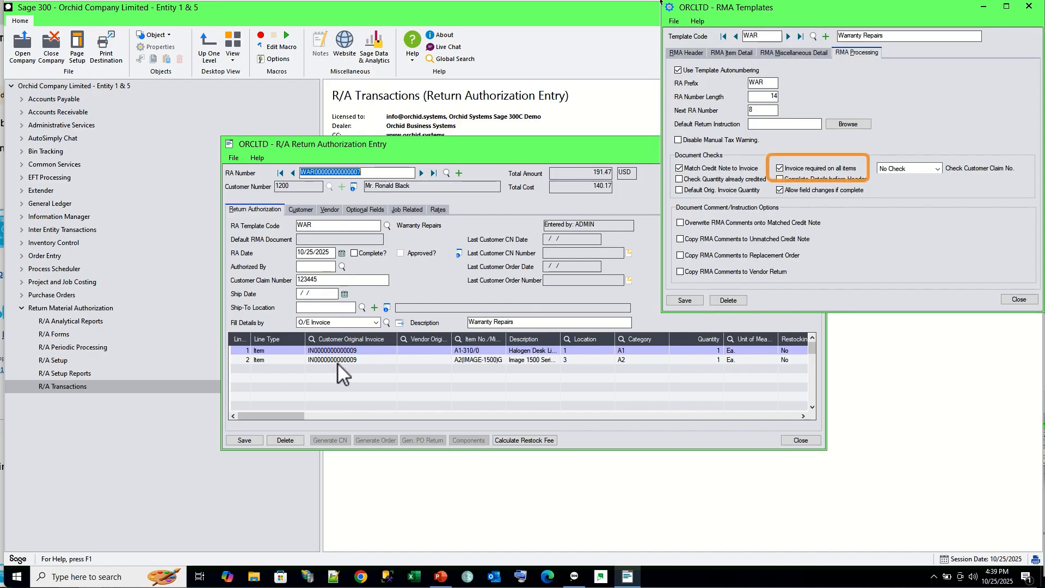
Step: Try to add a third item line for A1-103/0 with quantity 1 and no customer original invoice
click(338, 360)
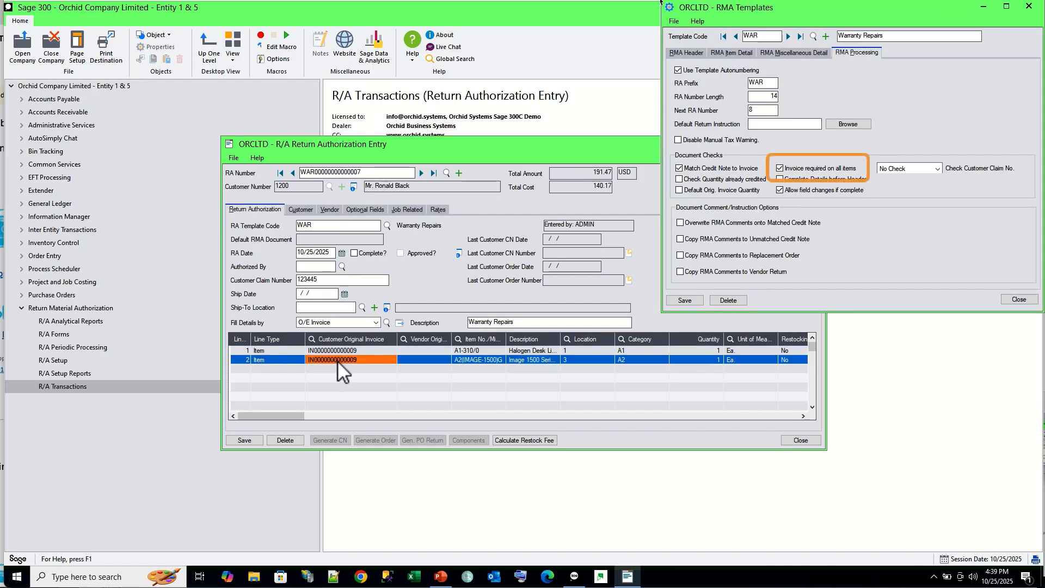
key(Insert)
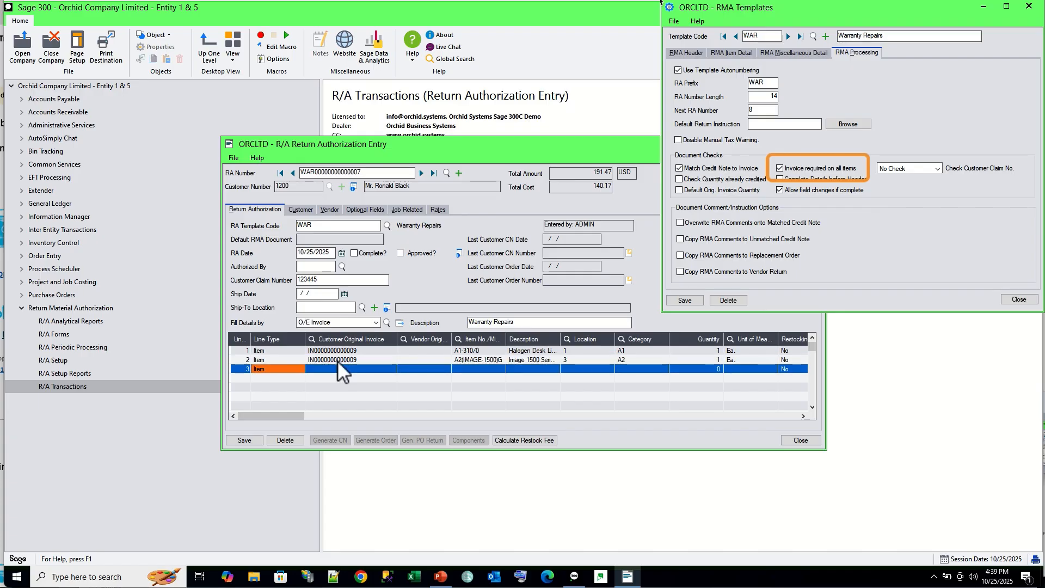
key(Tab)
key(Tab)
key(Tab)
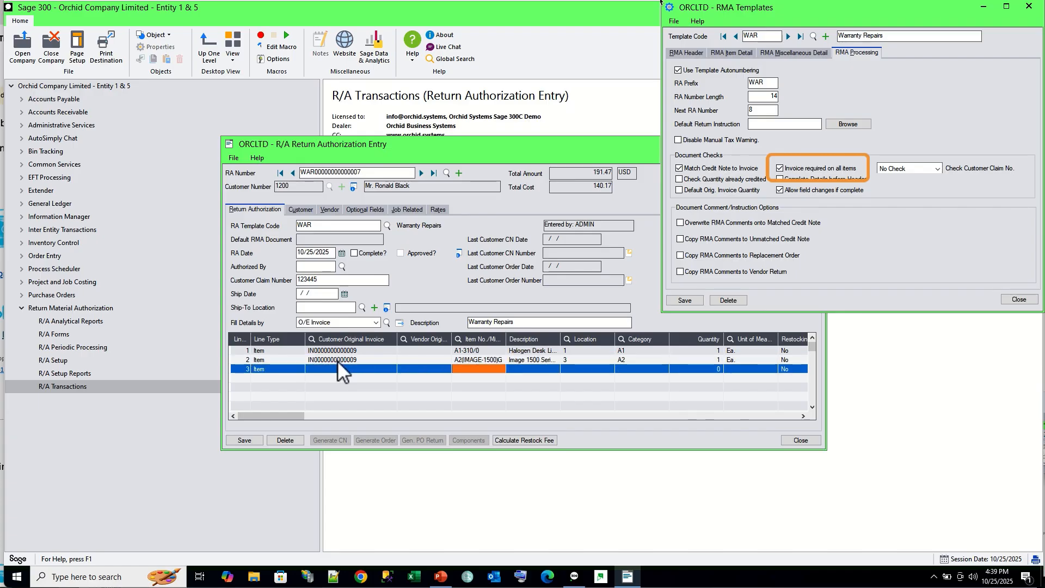
text(A)
text(1-103/0)
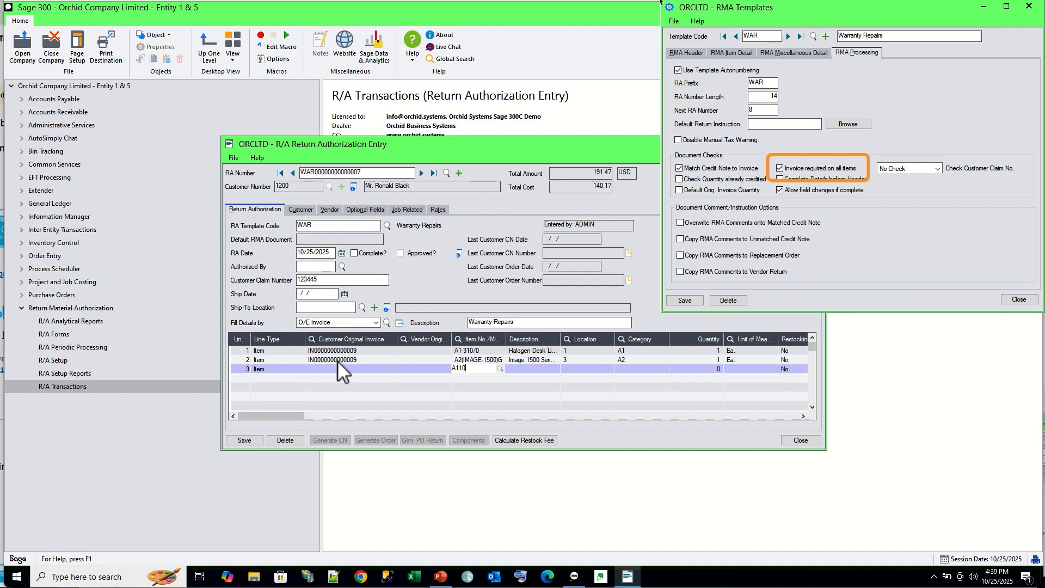
key(Tab)
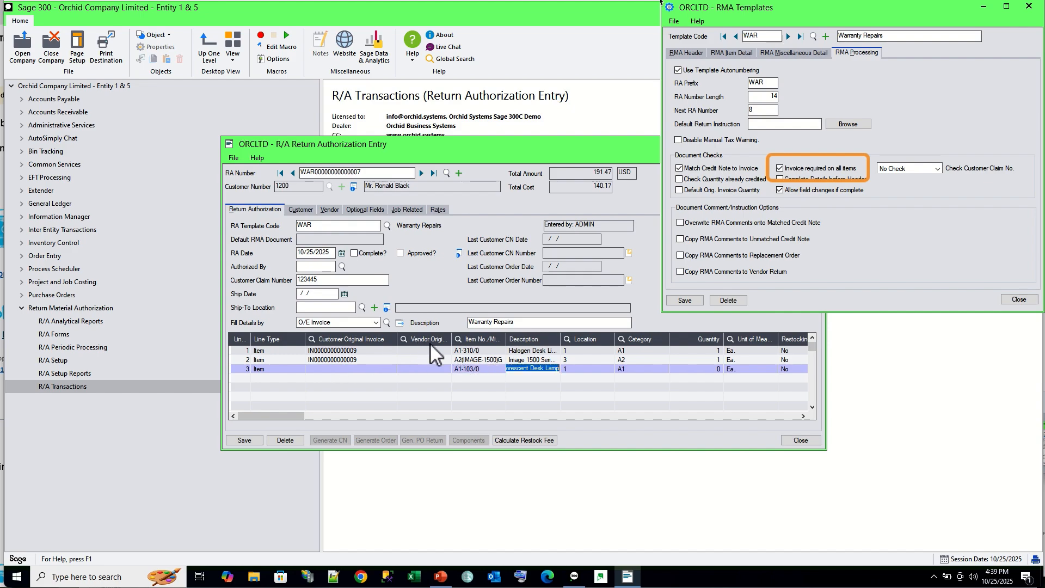
key(Tab)
key(Tab)
key(Tab)
text(1)
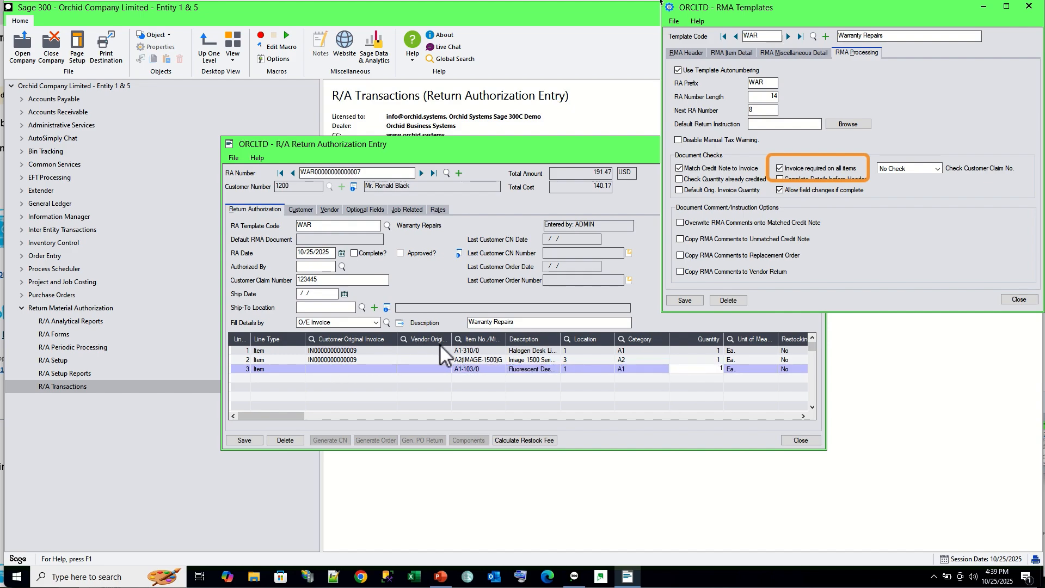
key(Tab)
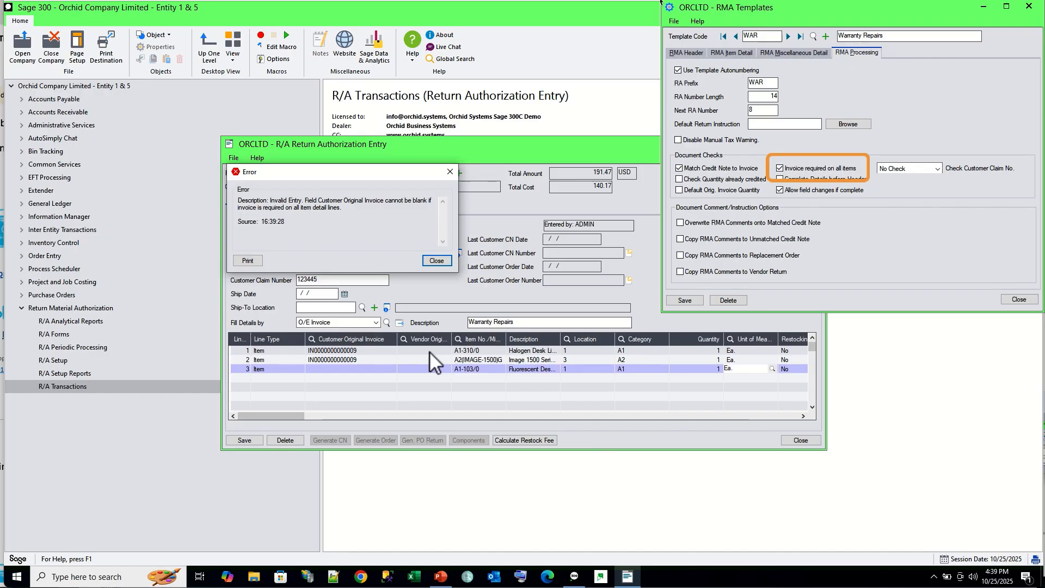
Step: Delete the uninvoiced A1-103/0 line from the return authorization
click(429, 263)
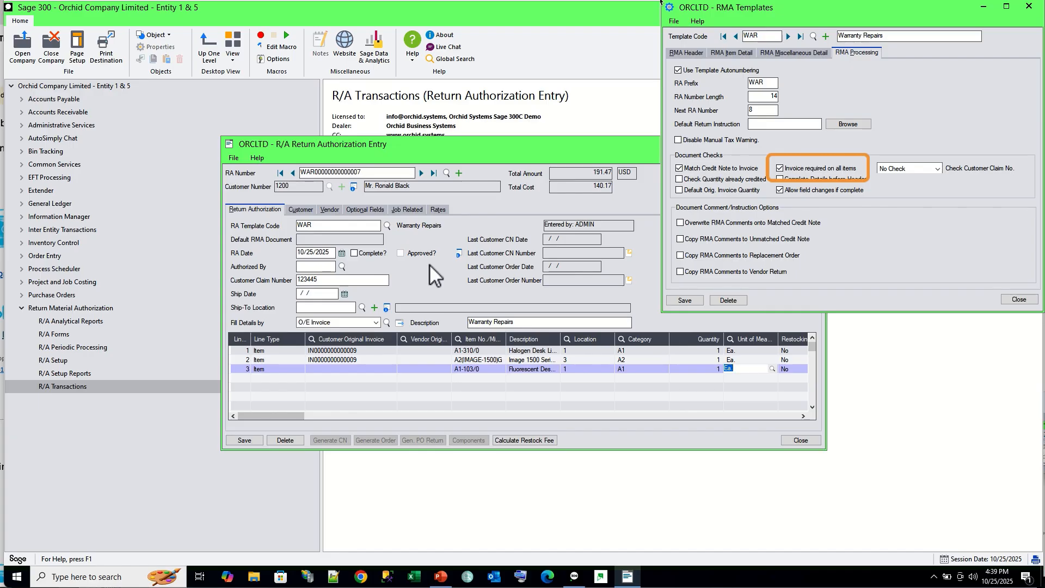
key(Escape)
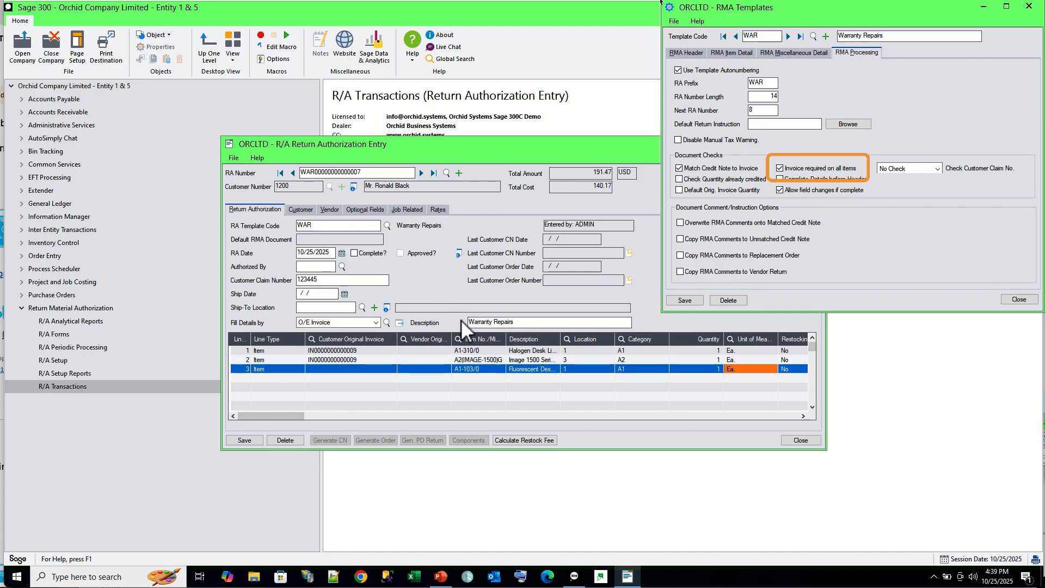
key(Delete)
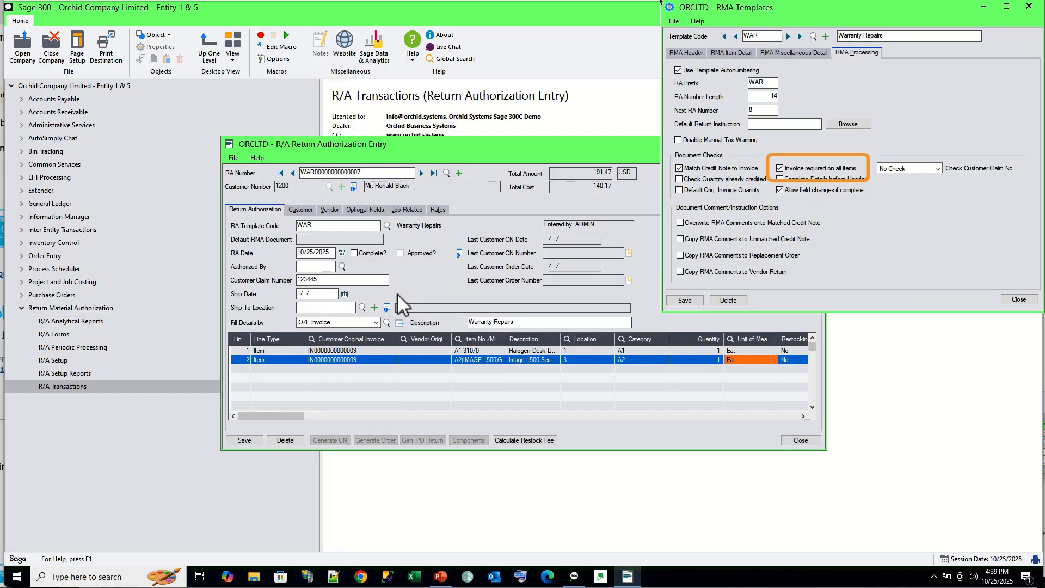
Step: Approve the return authorization by entering the approver's user ID and approver password and marking it as Approved
click(459, 253)
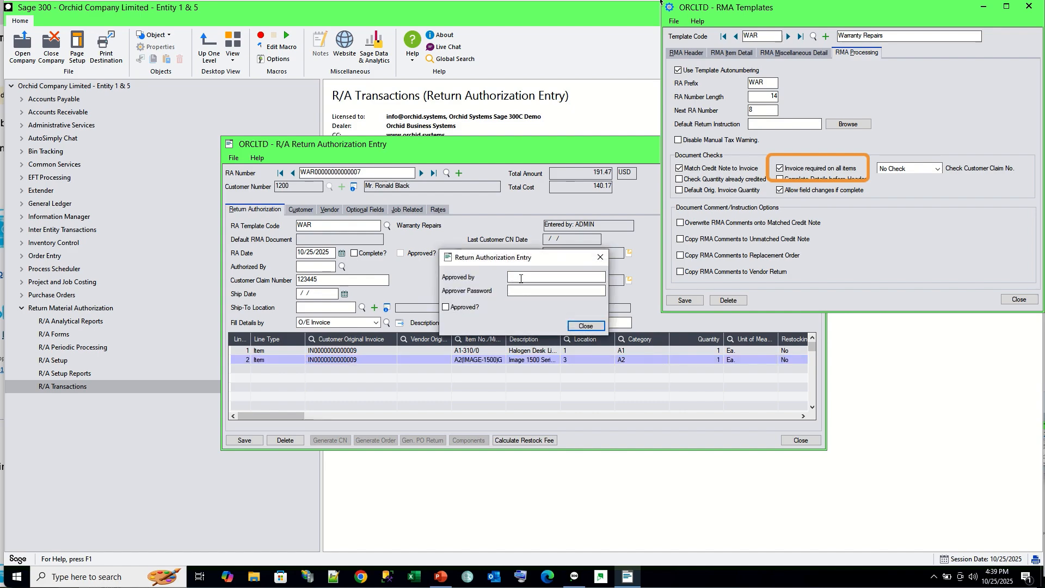
text(ANNE)
key(Tab)
text(********)
click(450, 308)
click(587, 326)
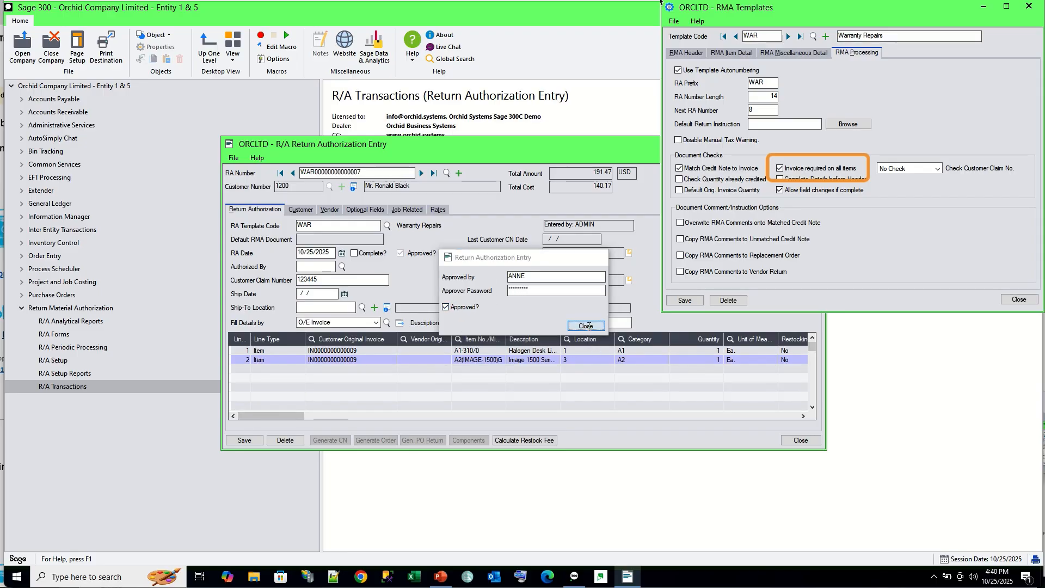
Step: Add an item line for A1-103/0 with quantity 1 and no original invoice, and save the return authorization
click(344, 360)
key(Insert)
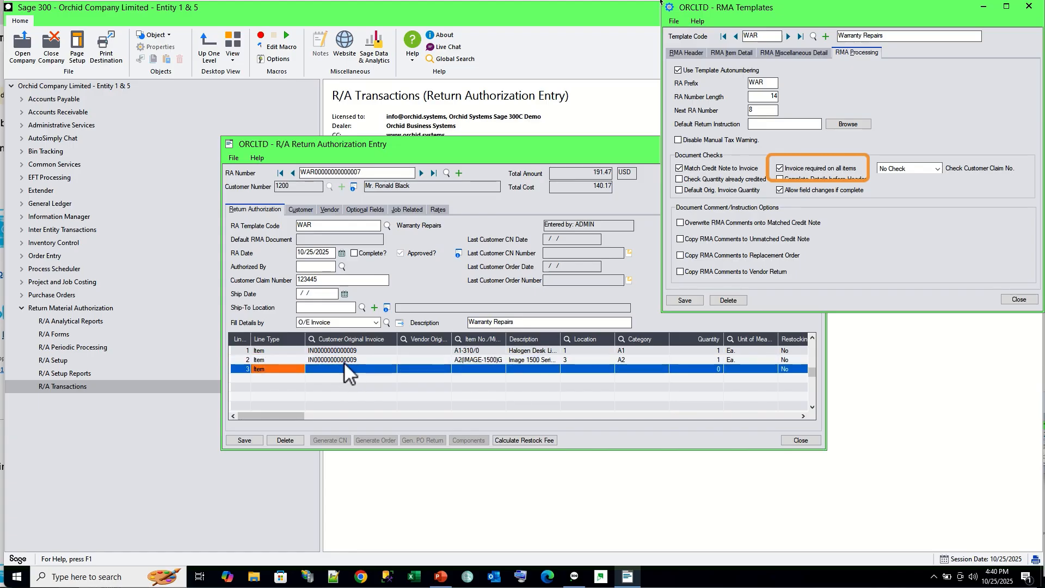
key(Tab)
key(Tab)
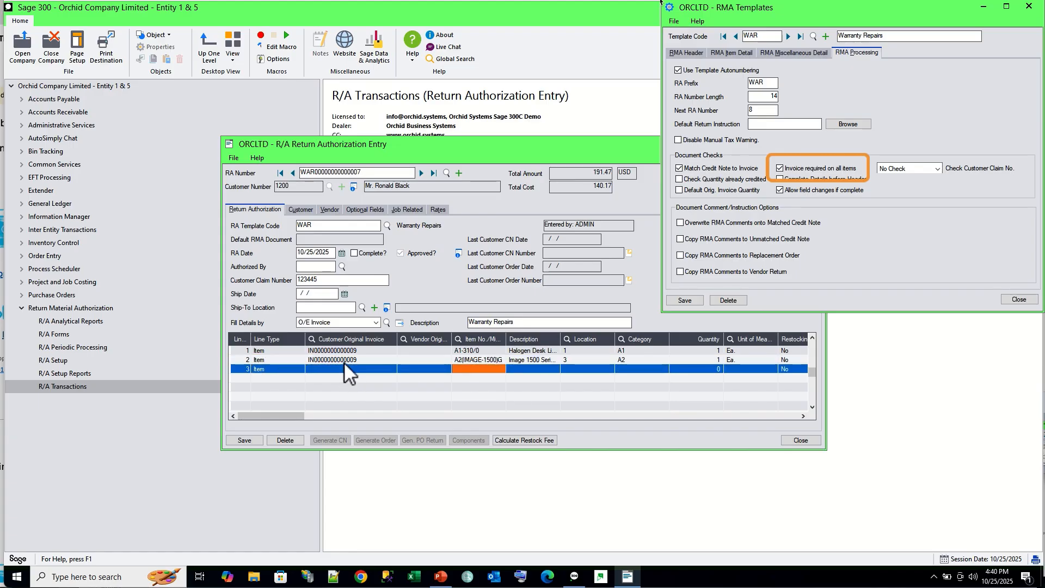
text(A1-10)
text(3/0)
key(Tab)
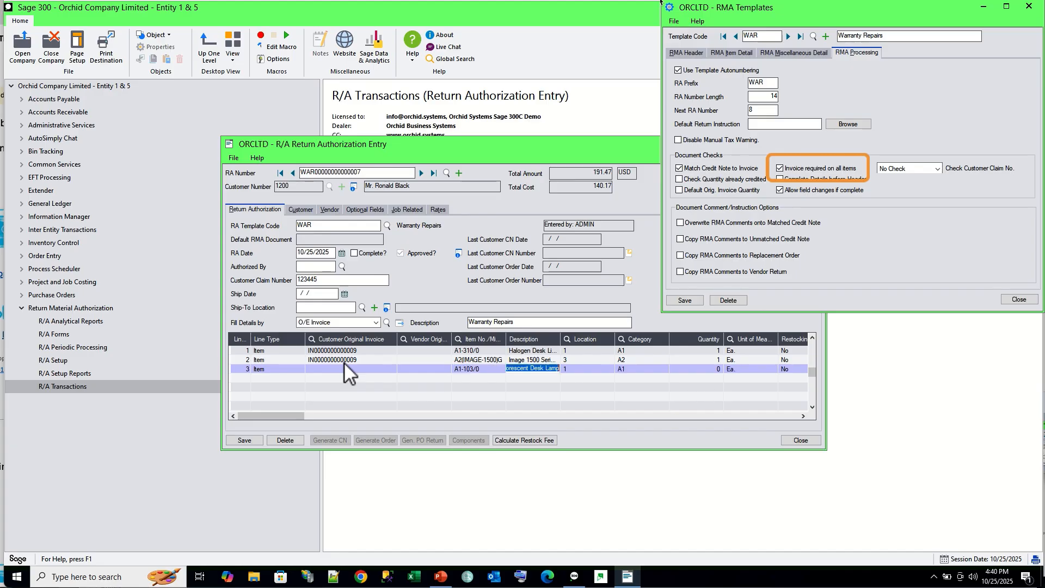
key(Tab)
key(Tab)
key(Tab)
text(1)
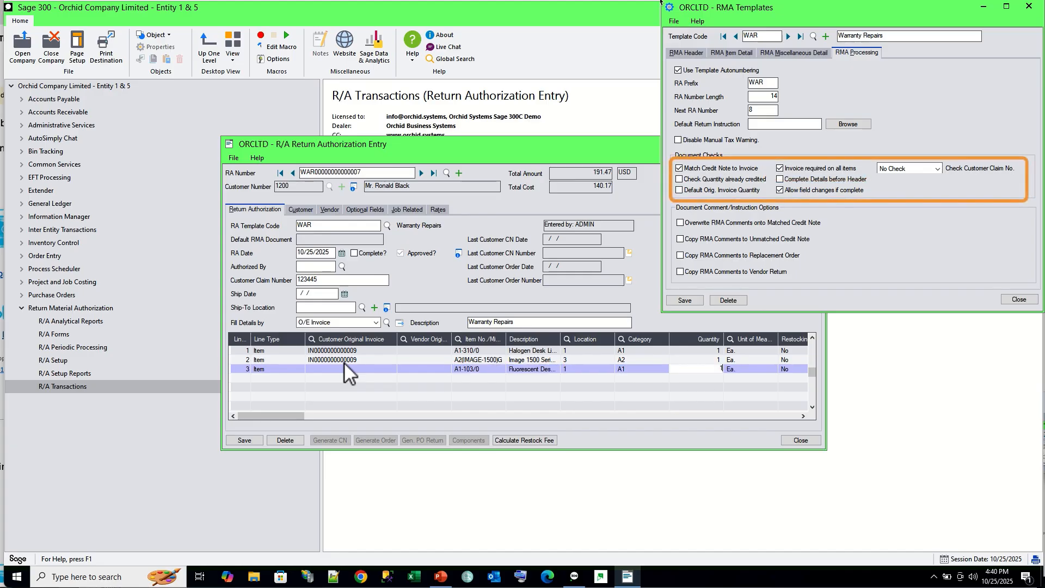
key(Tab)
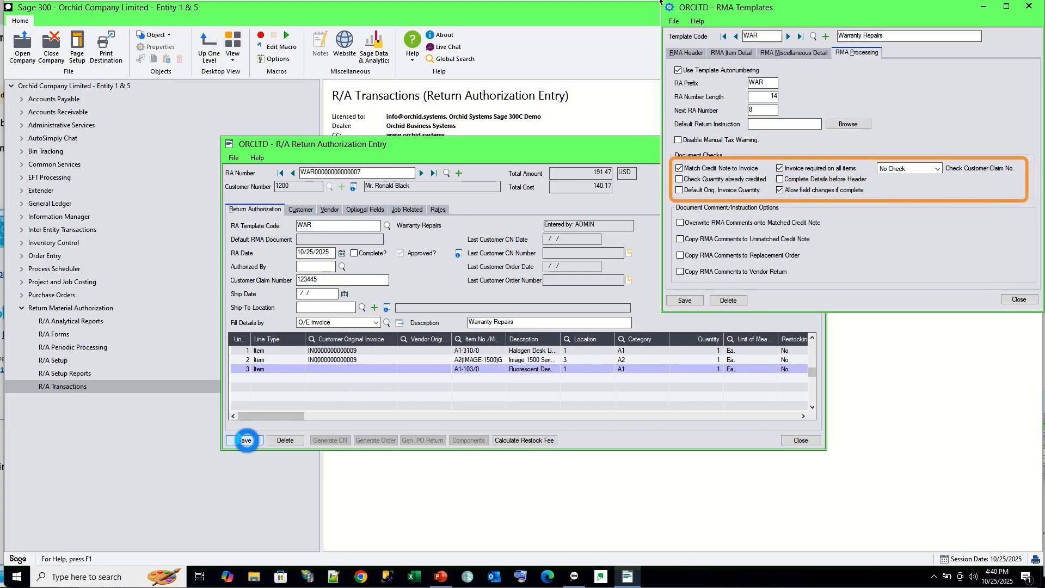
click(244, 439)
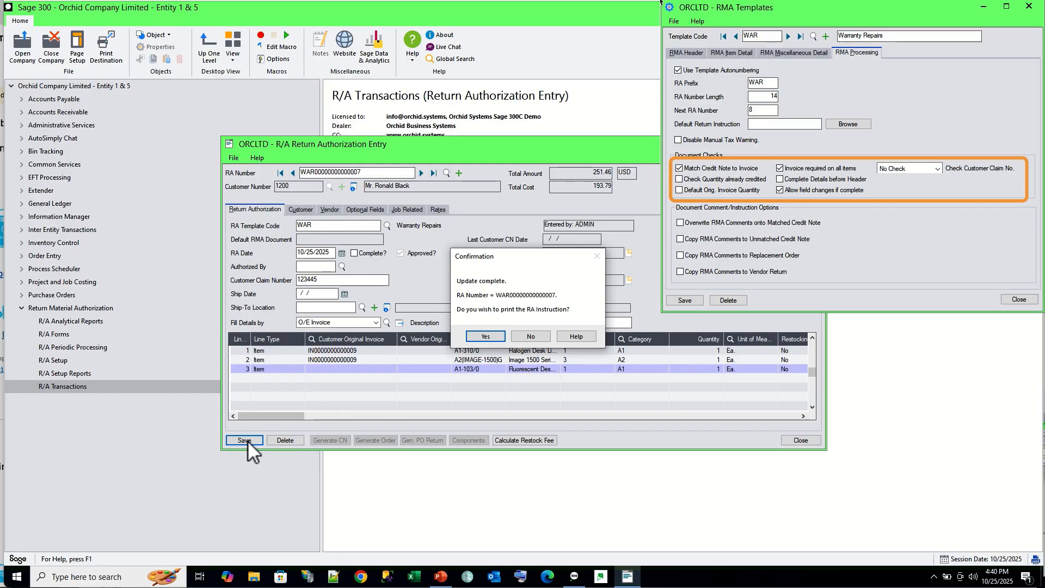
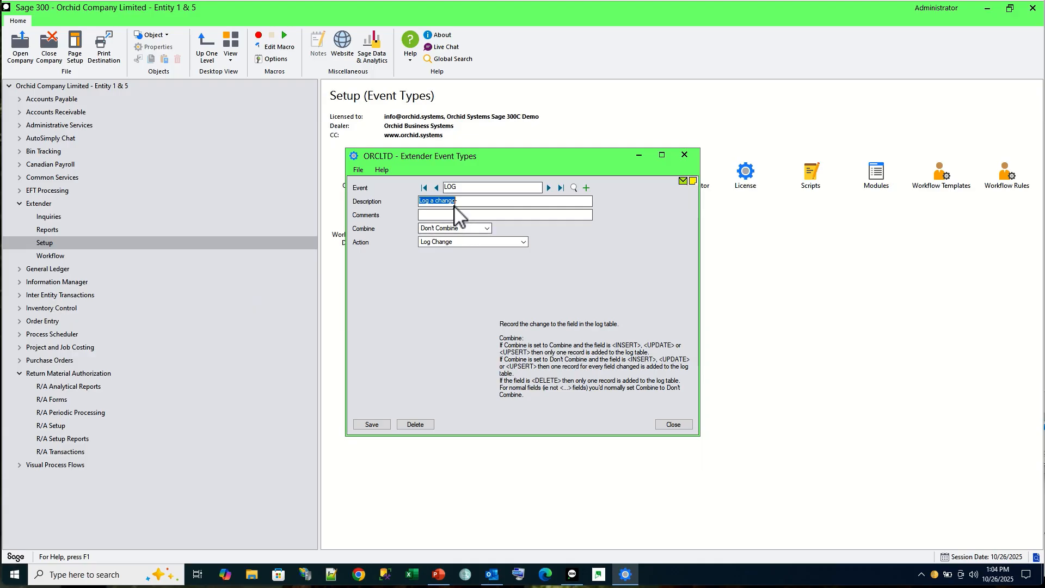
Step: Review the available actions of the LOG and RMAALERT event types, keeping Log Change and Send Email respectively
click(524, 243)
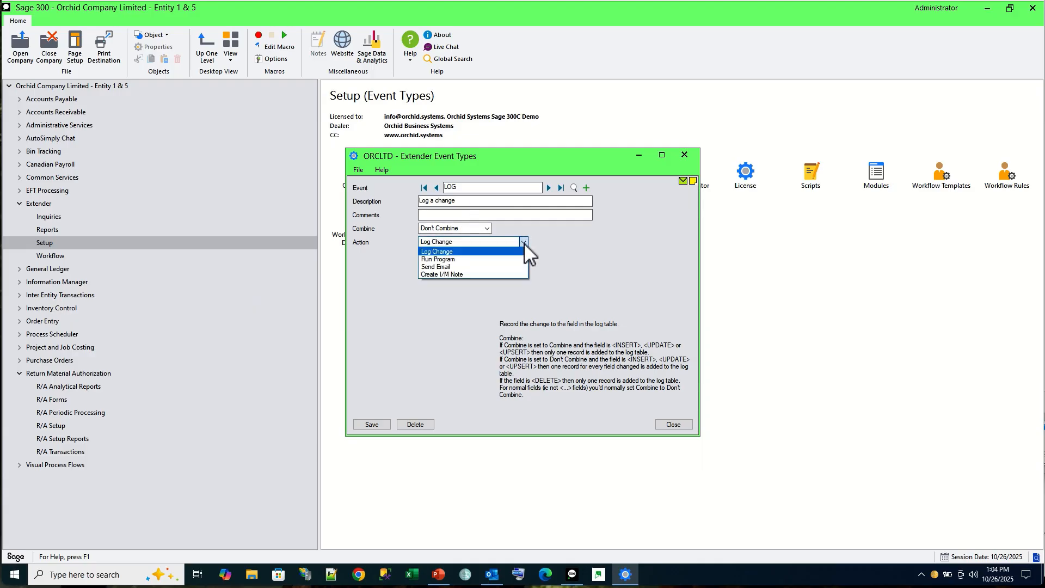
click(524, 243)
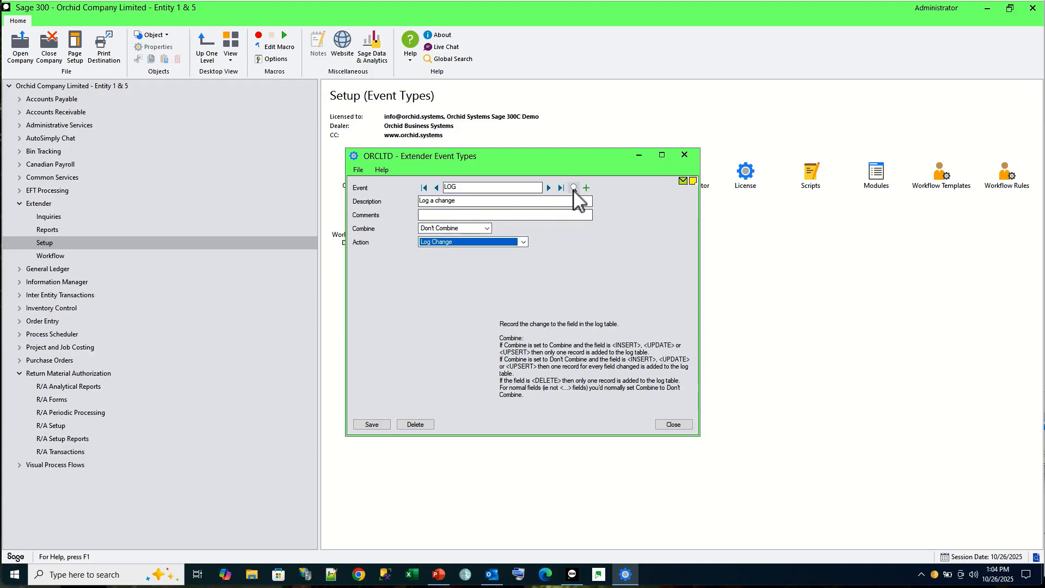
click(574, 188)
click(93, 259)
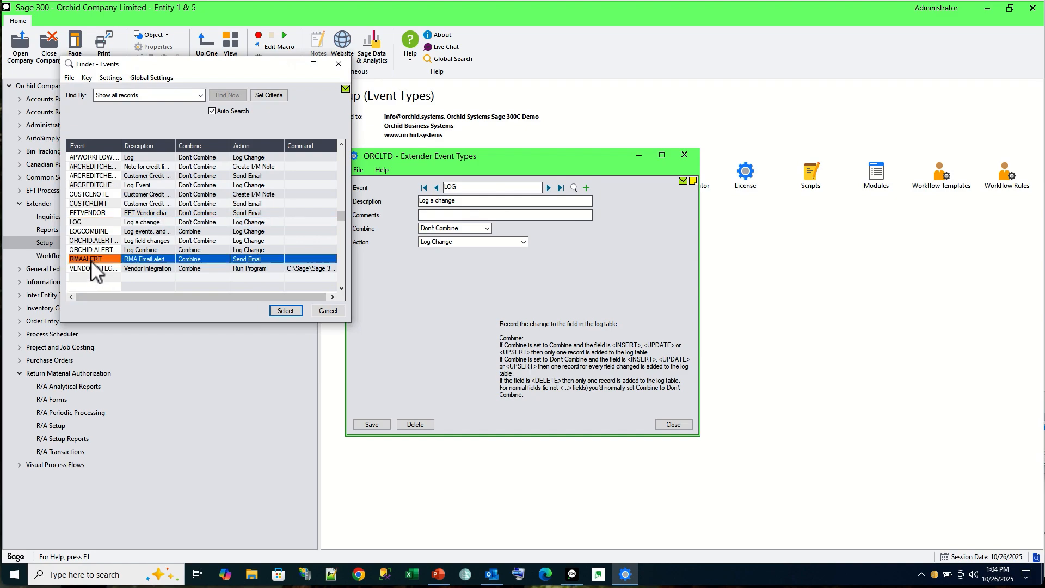
click(289, 313)
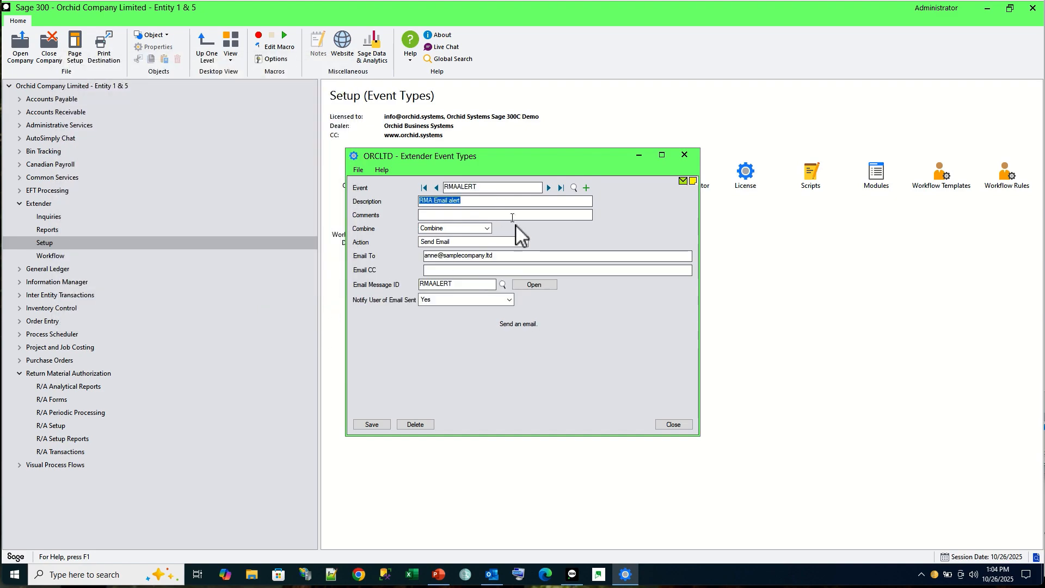
click(523, 243)
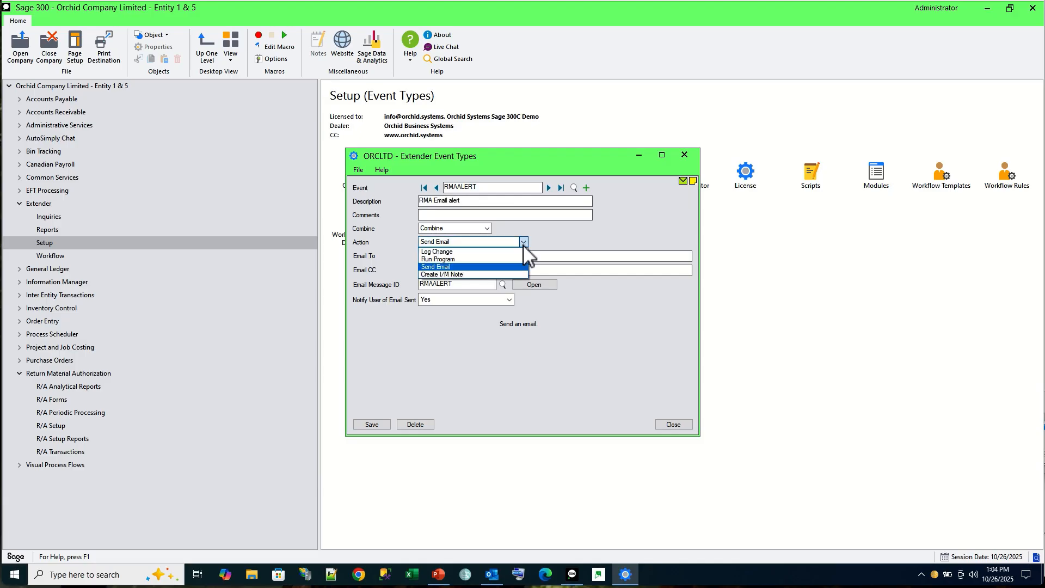
click(466, 266)
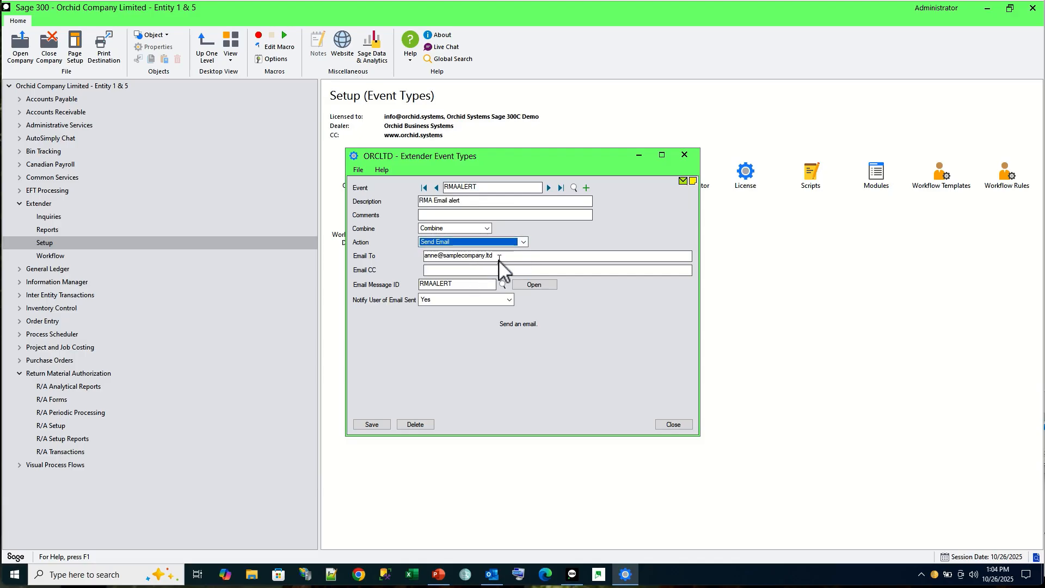
Step: Review the email message template linked to the RMAALERT event type, and close the template and event type setup
click(525, 286)
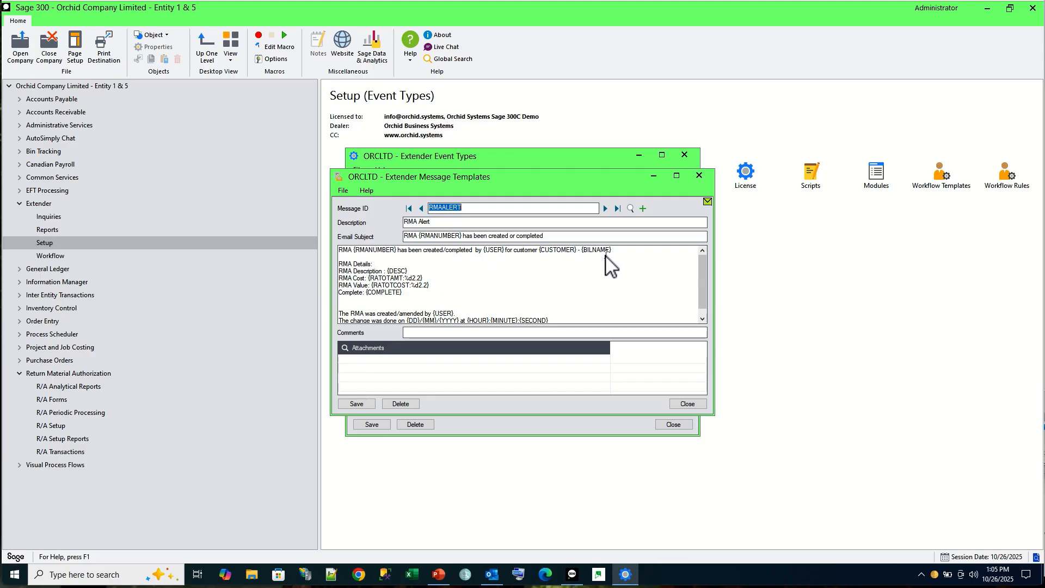
click(699, 175)
click(686, 156)
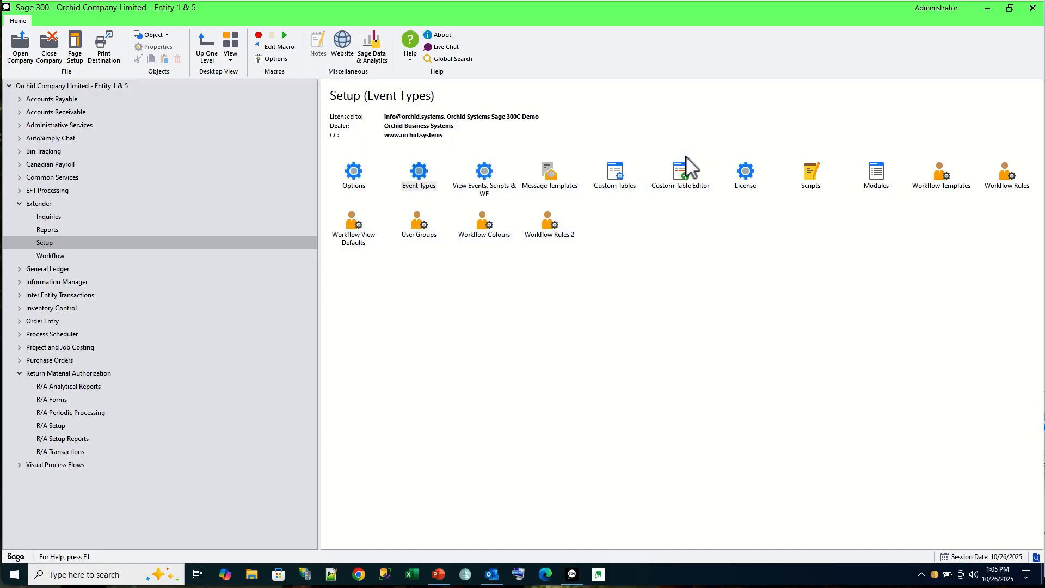
Step: Open the Extender view events for the Return Authorizations view RA0001 and examine the COMPLETE field's LOG event
double_click(484, 190)
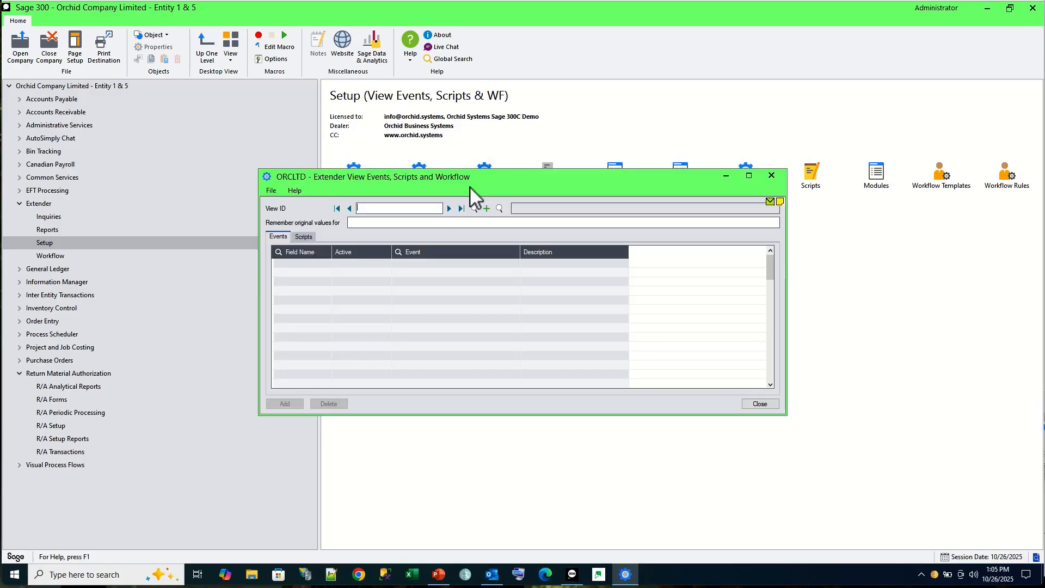
click(461, 208)
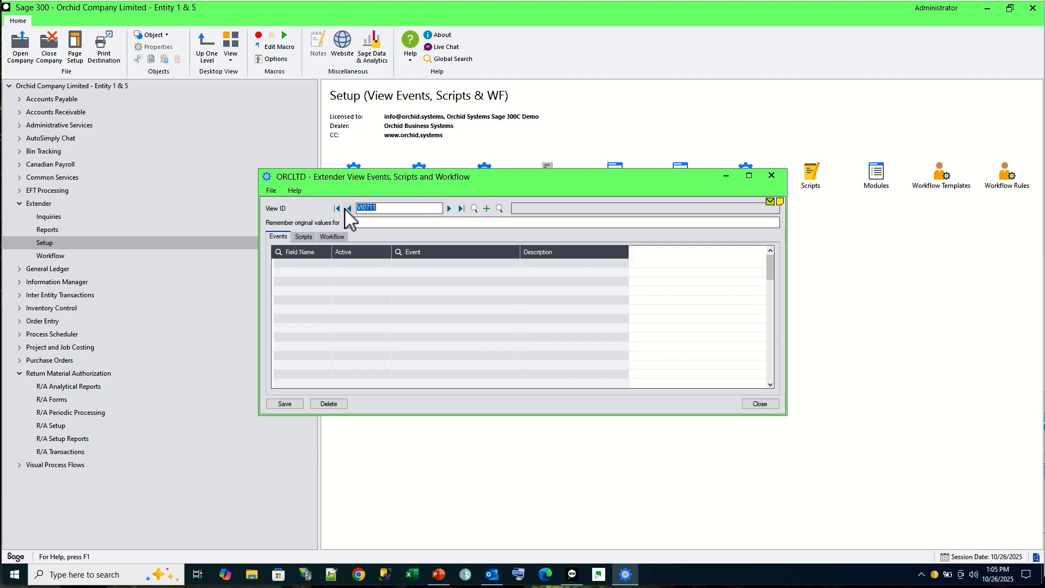
drag(382, 209, 351, 210)
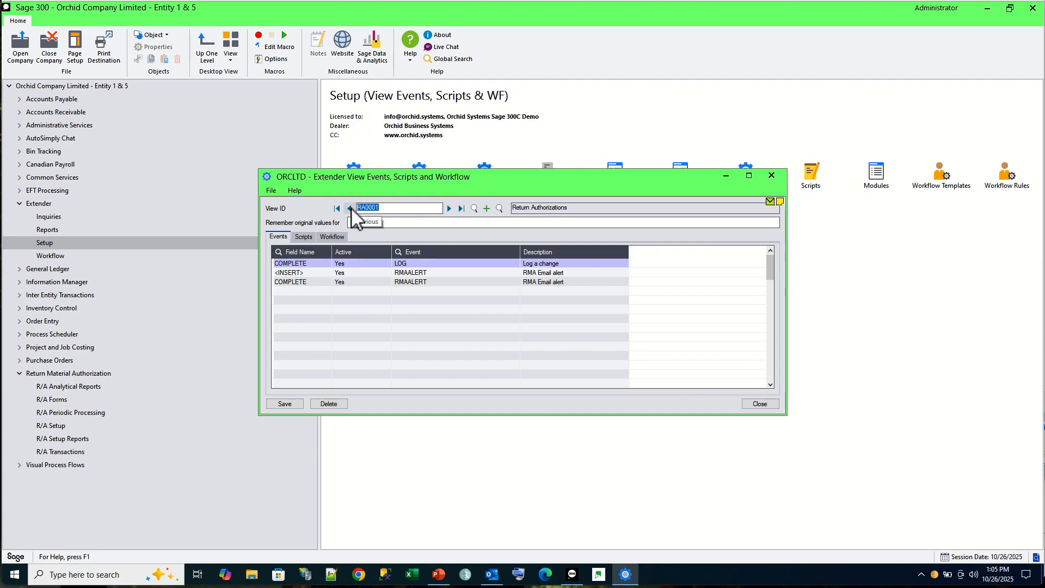
click(307, 265)
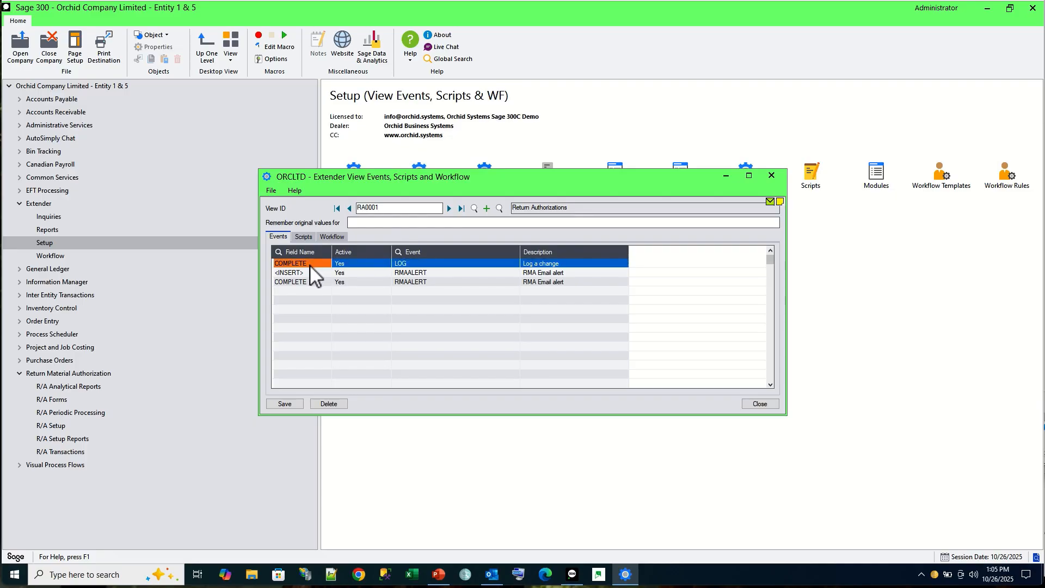
Step: Review the LOG event on COMPLETE and the RMAALERT events on <INSERT> and COMPLETE, and close the view events setup
click(406, 264)
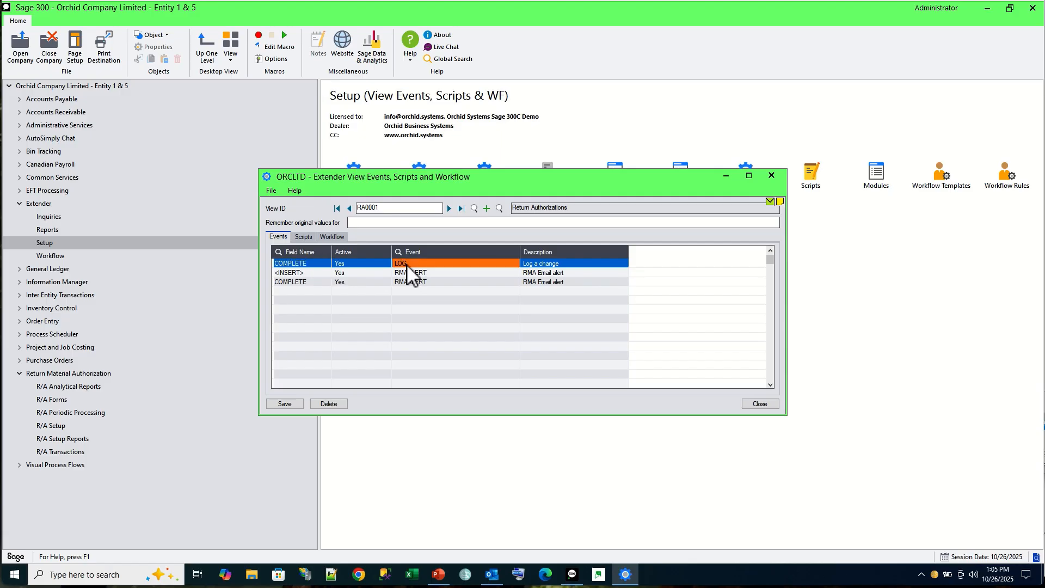
click(311, 275)
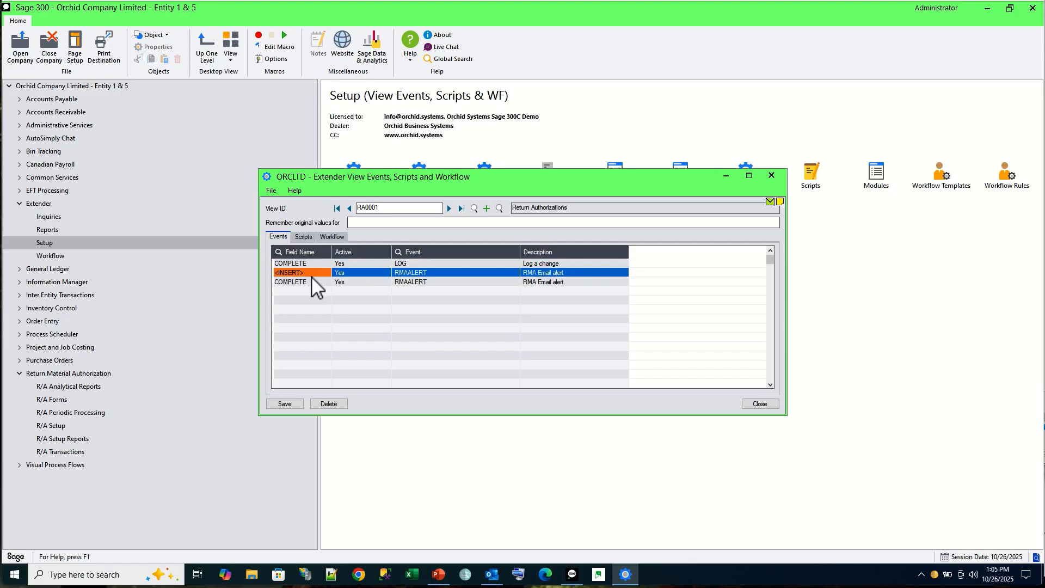
click(411, 273)
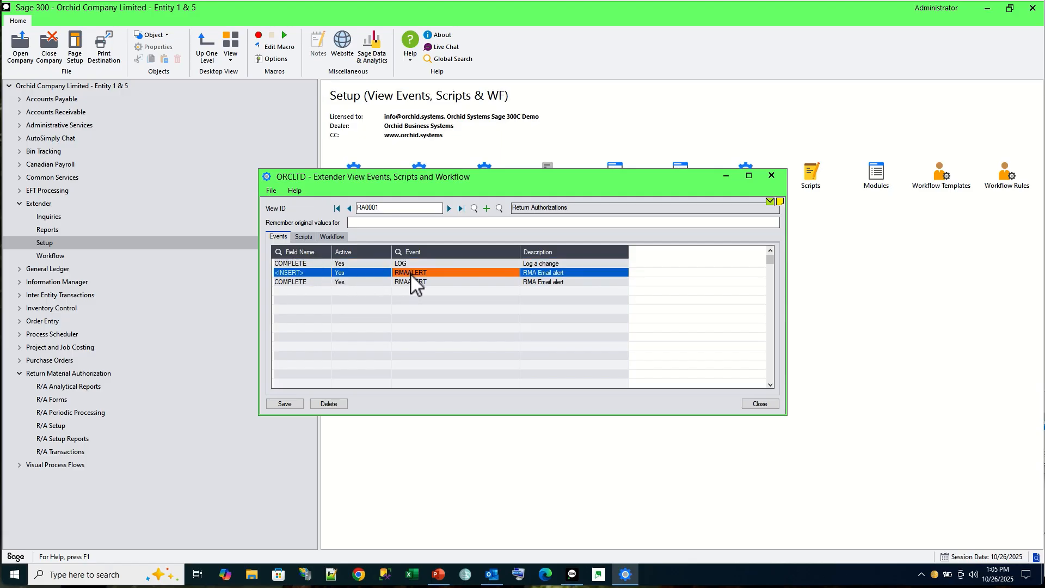
click(300, 282)
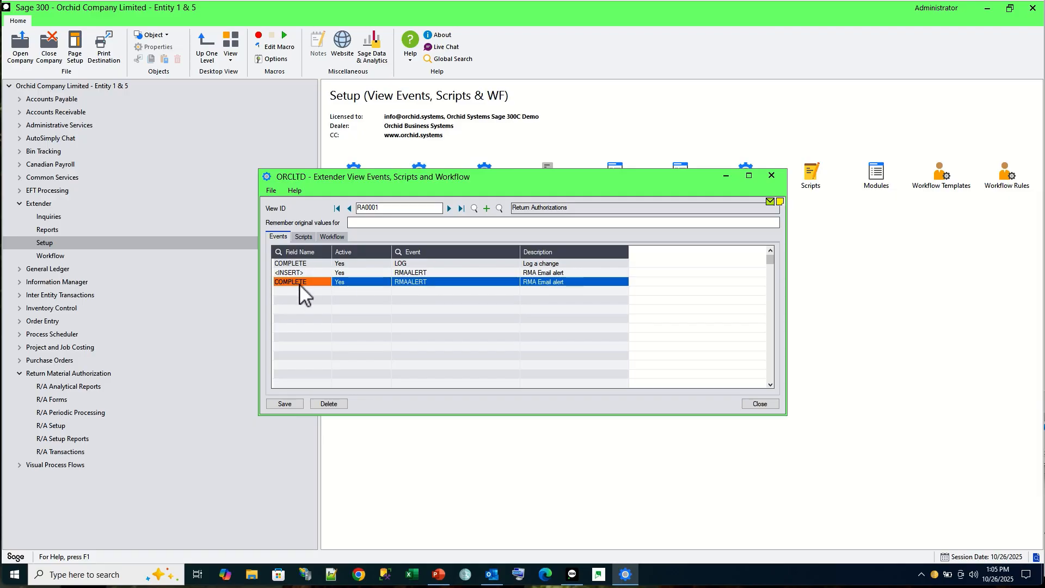
click(412, 282)
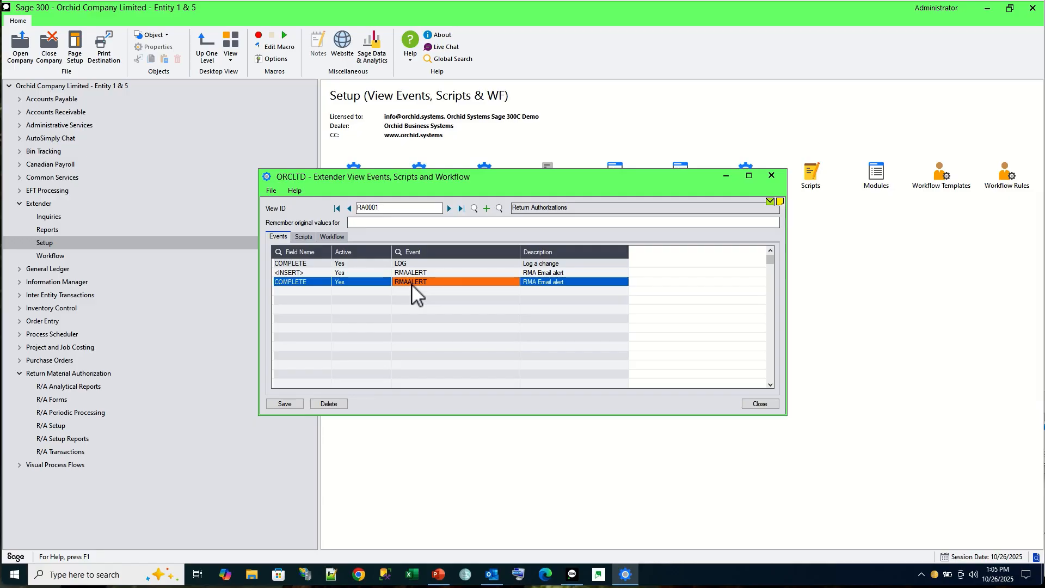
click(758, 405)
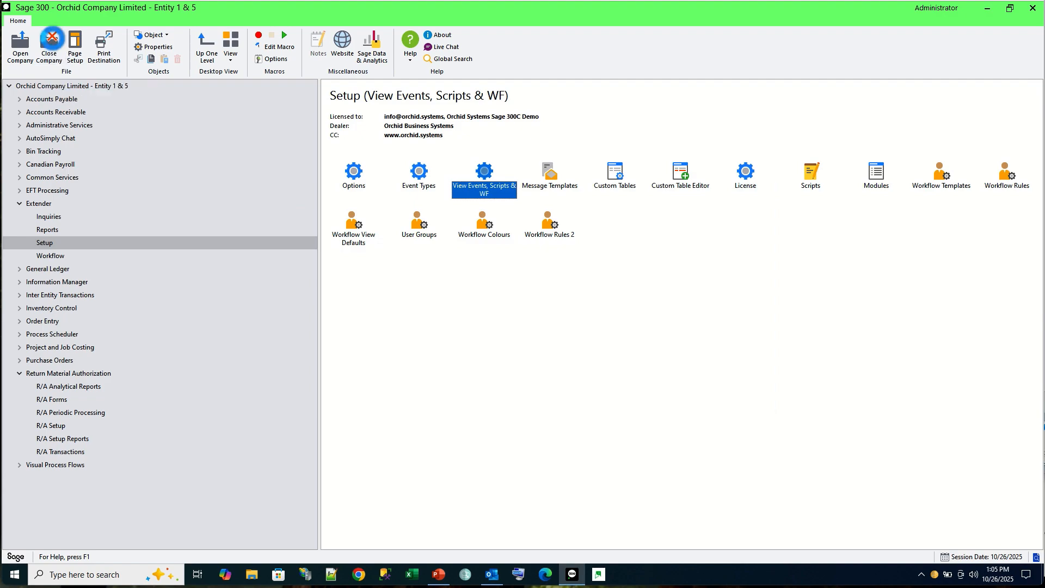
Step: Close the company, reopen it as a different user, and open Return Authorization Entry
click(49, 48)
click(19, 49)
key(Return)
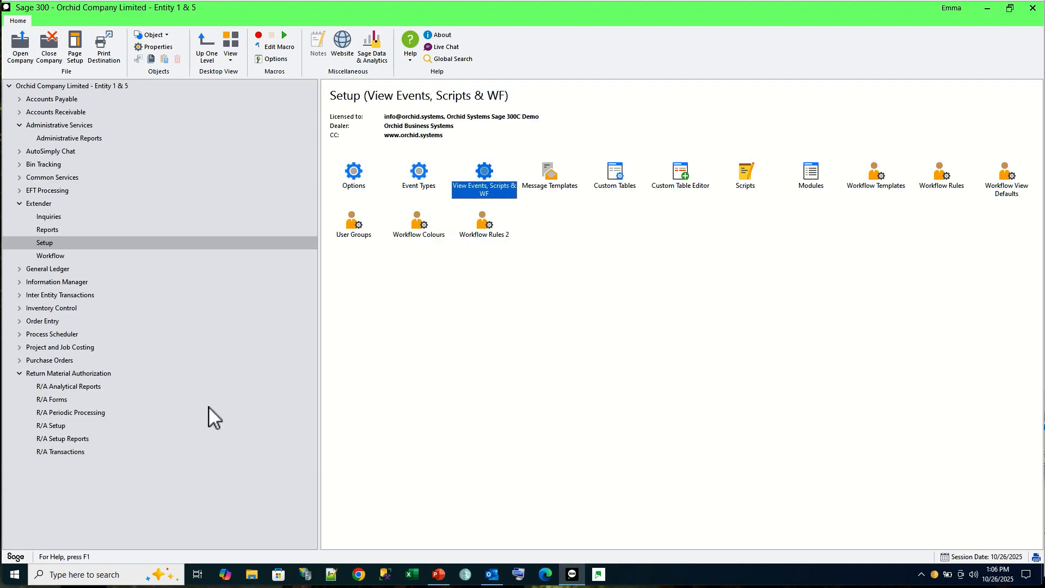
click(70, 450)
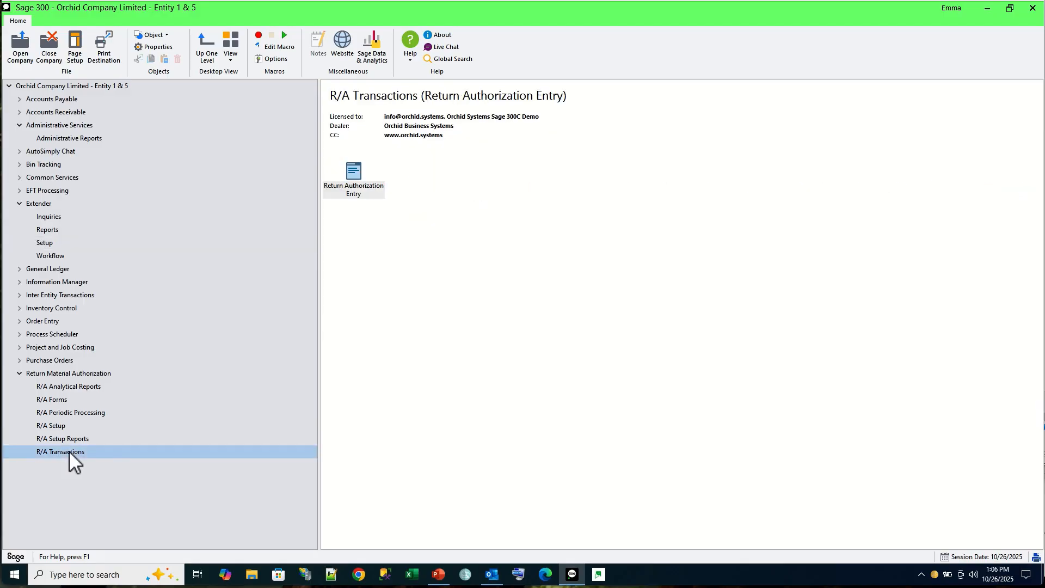
double_click(351, 181)
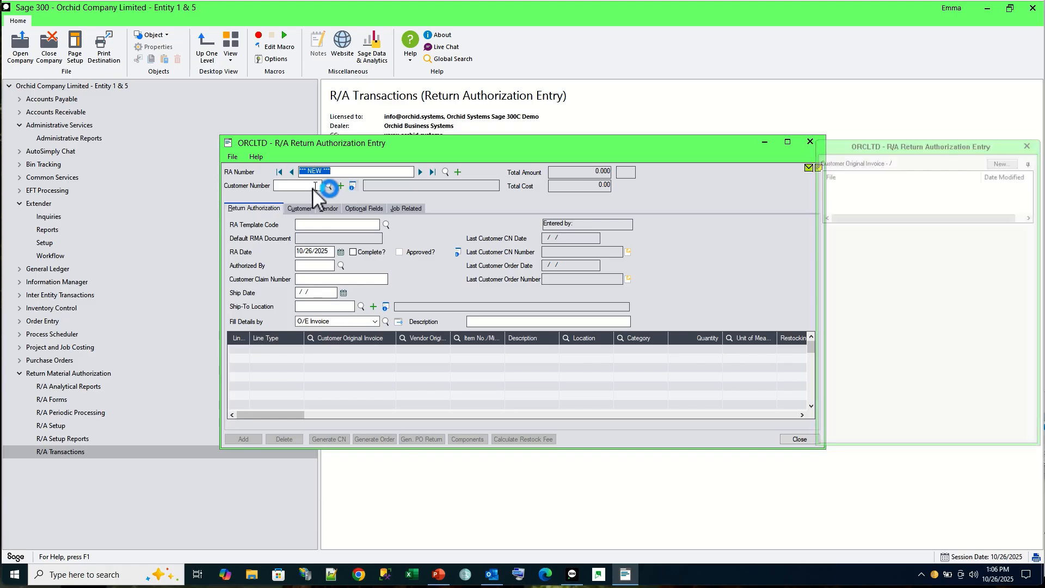
Step: Enter the customer number on a new return authorization and fill its details from the O/E invoice dated 8/7/2019
text(1200)
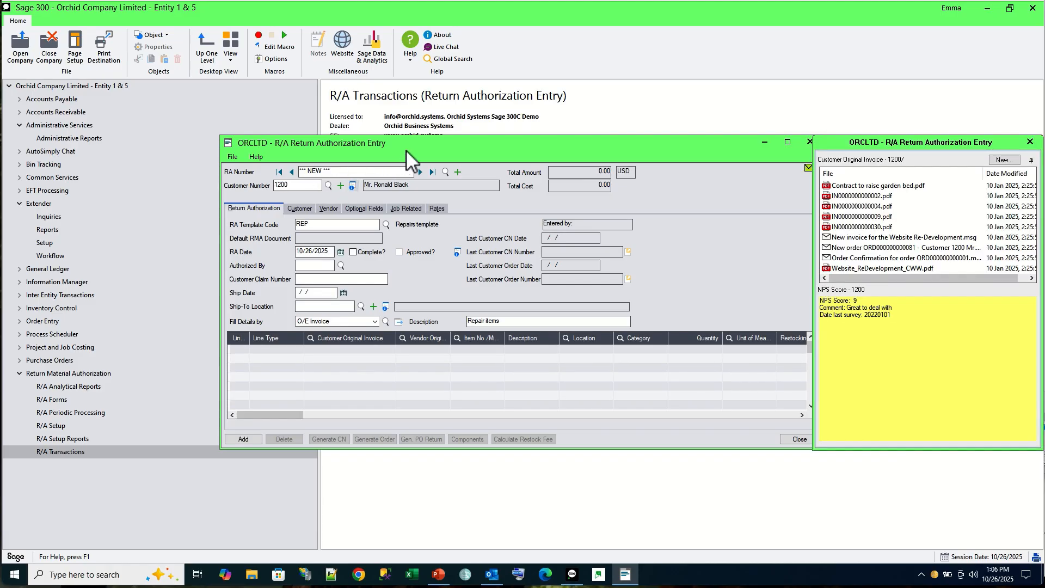
drag(404, 150, 378, 149)
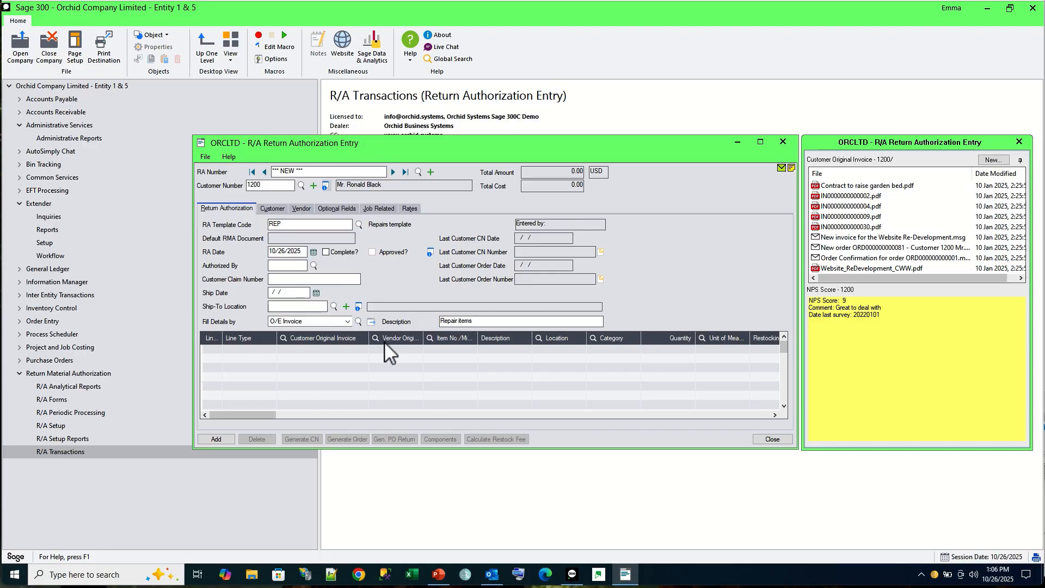
click(452, 320)
click(358, 321)
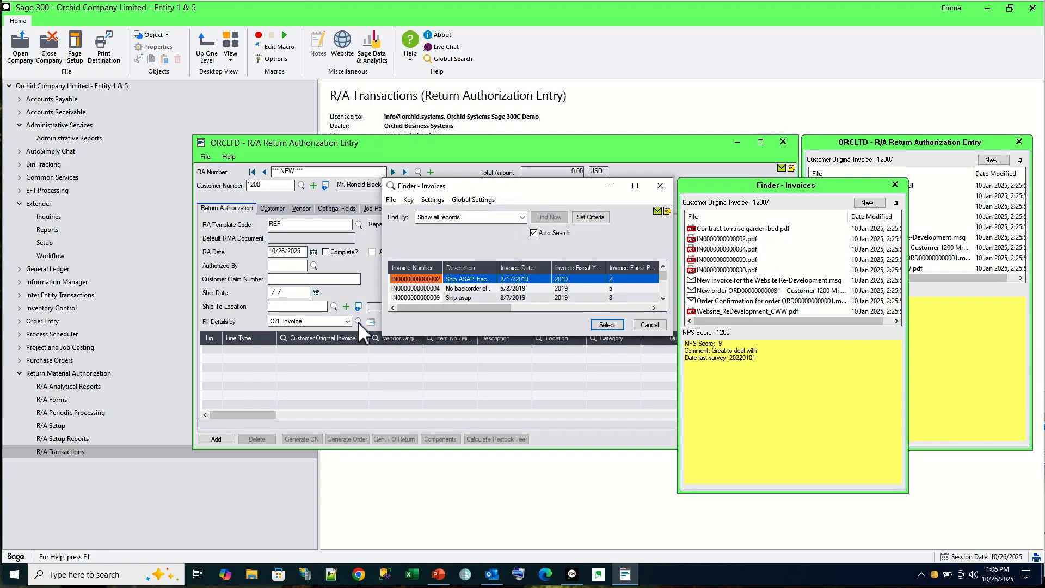
click(430, 299)
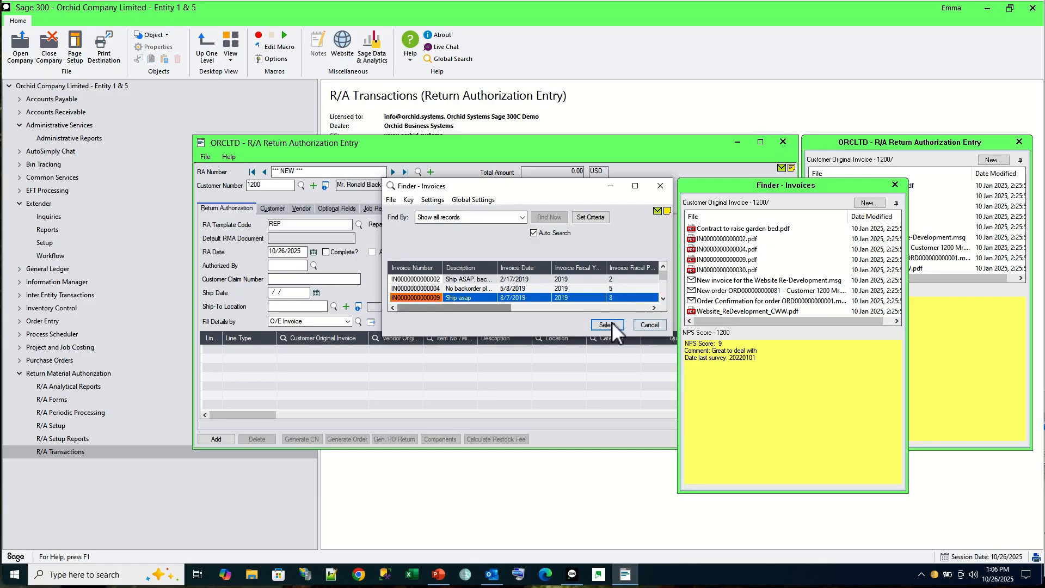
click(609, 325)
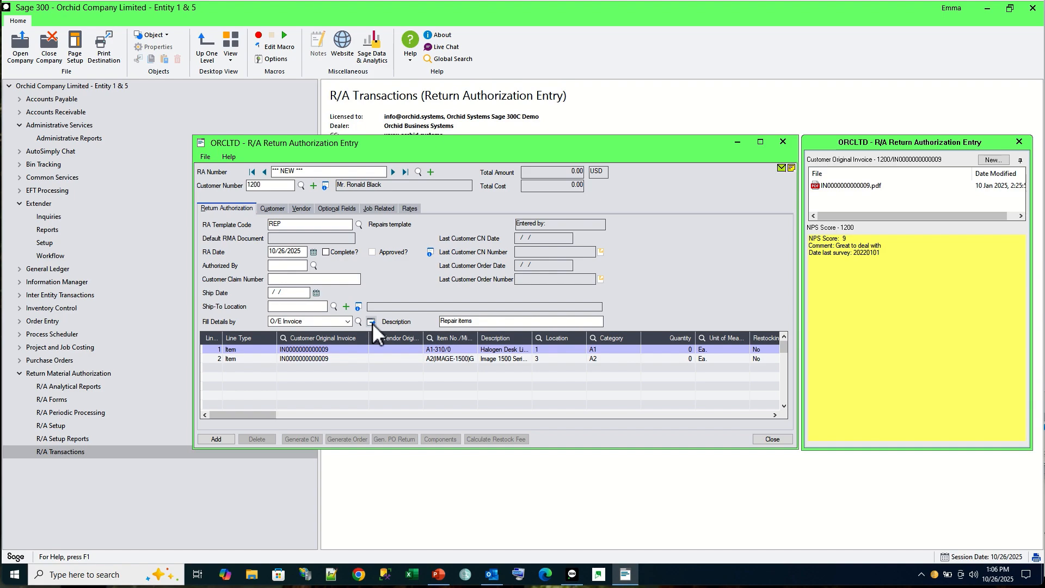
Step: Set the return quantity to 1 on both the A1-310/0 and A2(IMAGE-1500)G item lines
click(681, 349)
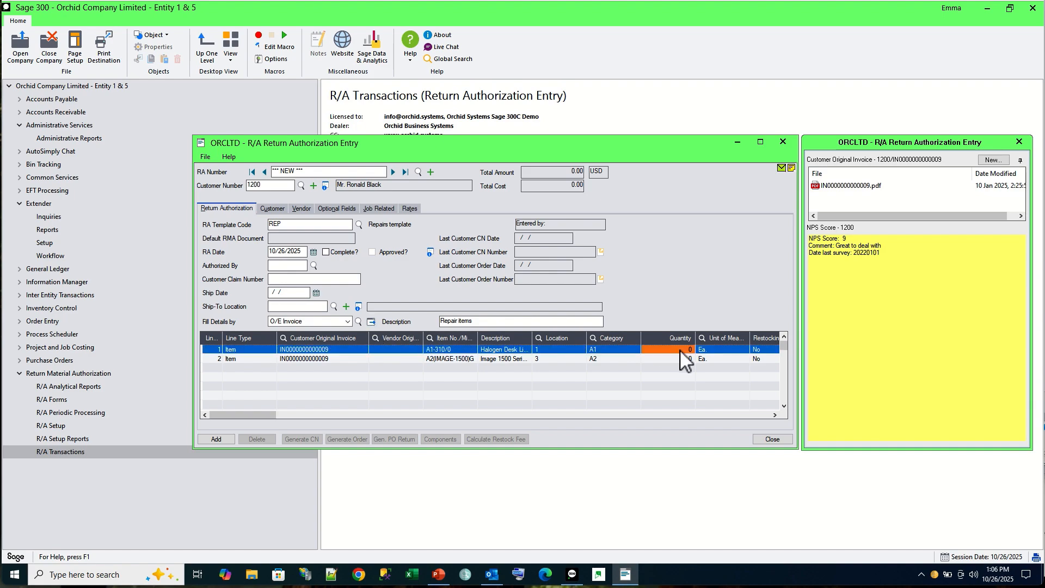
text(1)
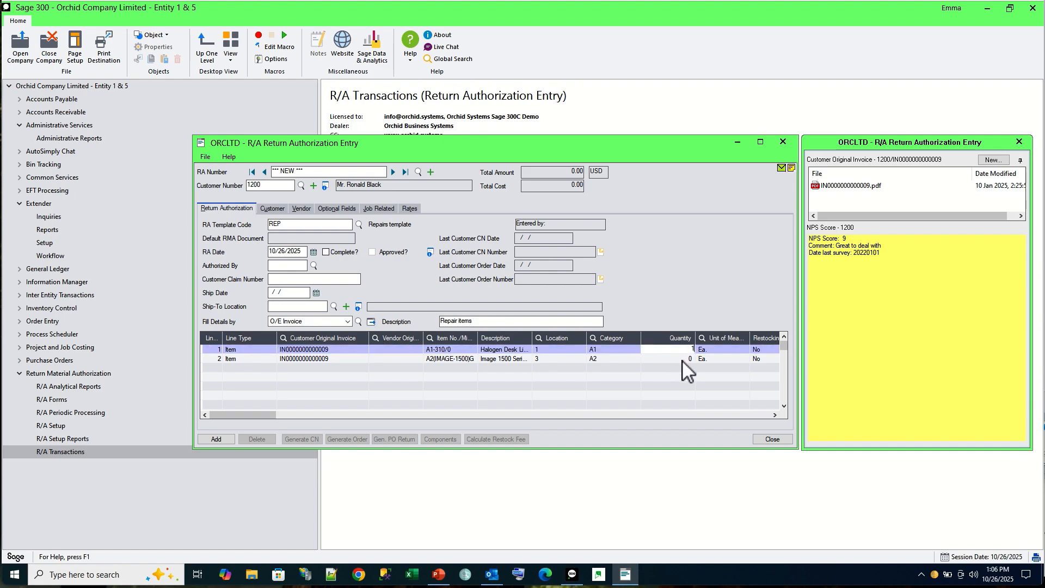
click(682, 361)
text(1)
key(Tab)
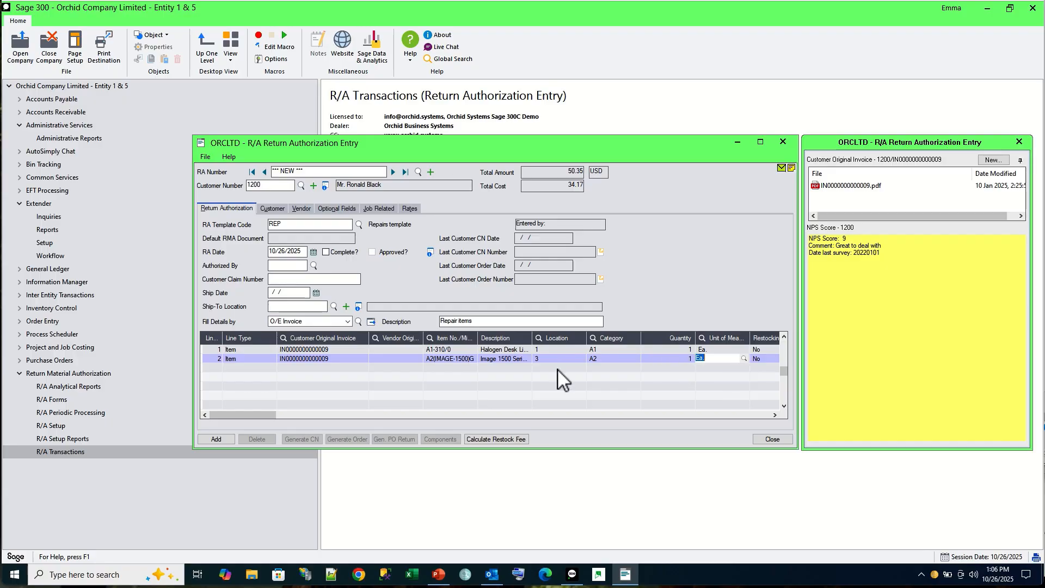
Step: Add the return authorization, dismiss the email message, and decline printing the RA instruction
click(218, 440)
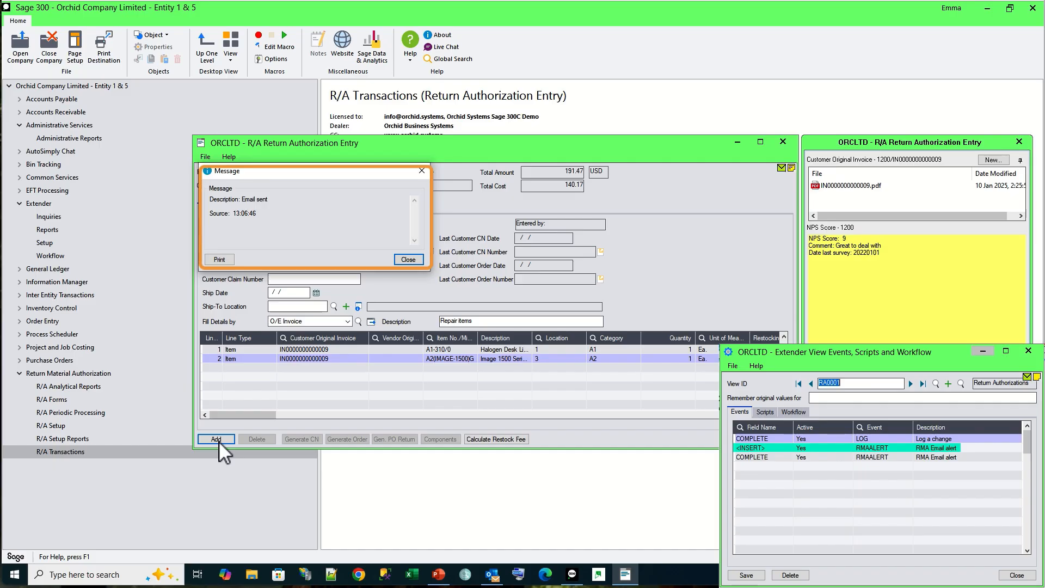
click(305, 231)
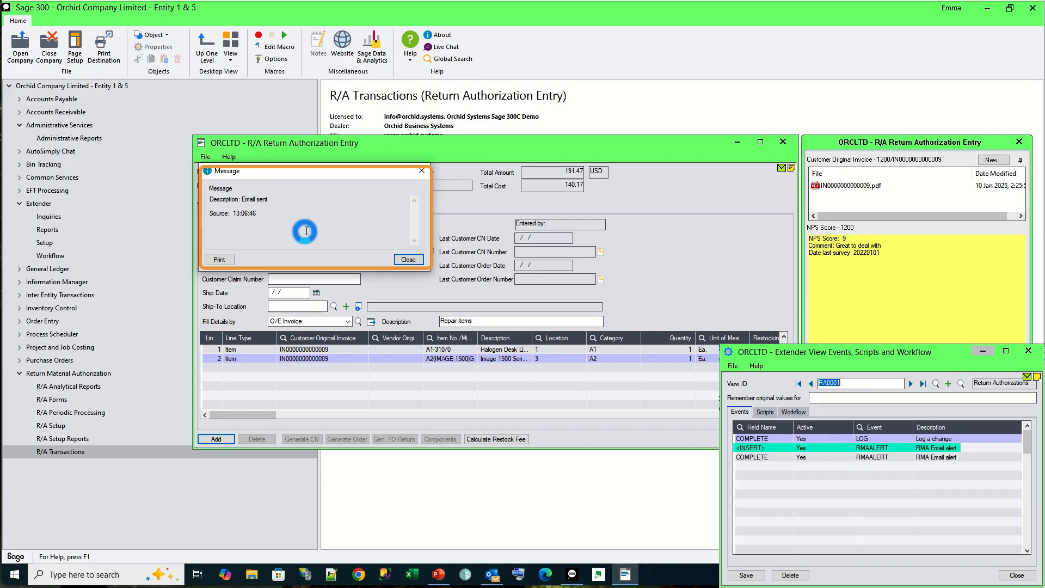
click(407, 260)
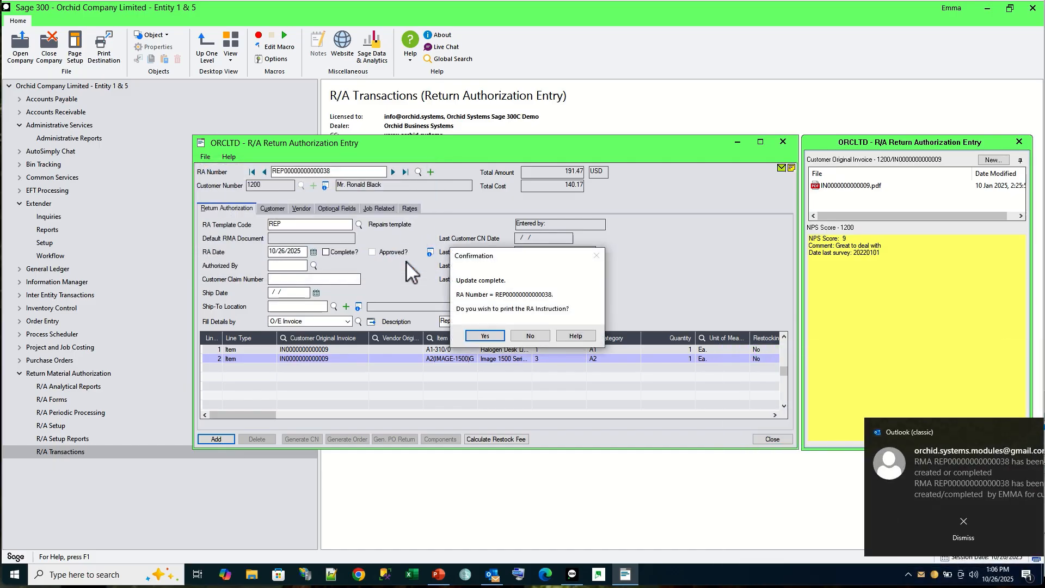
click(532, 336)
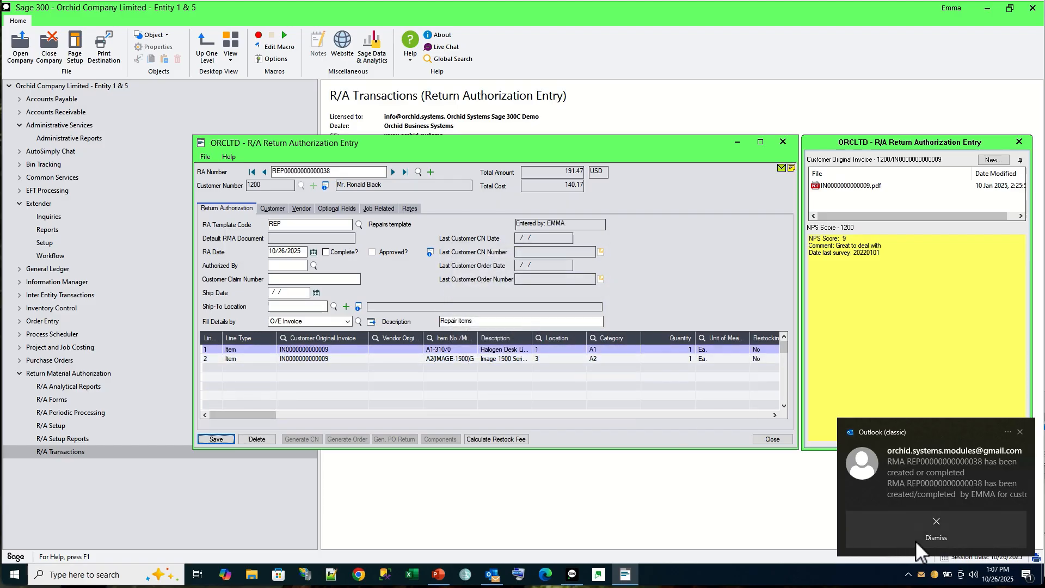
Step: Switch to Outlook, read the alert email about the RMA's creation, and minimize the mailbox
click(493, 577)
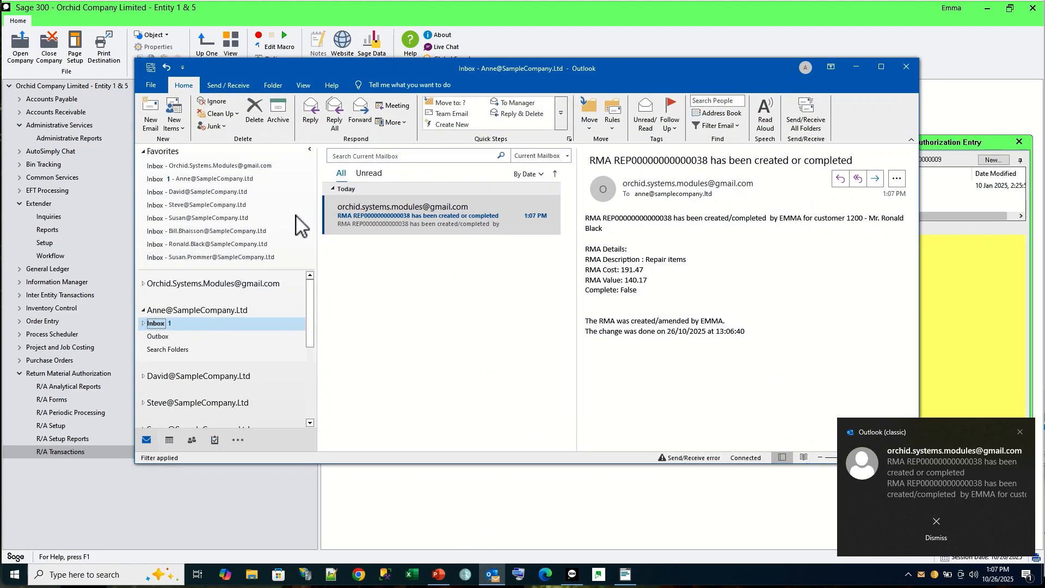
click(375, 216)
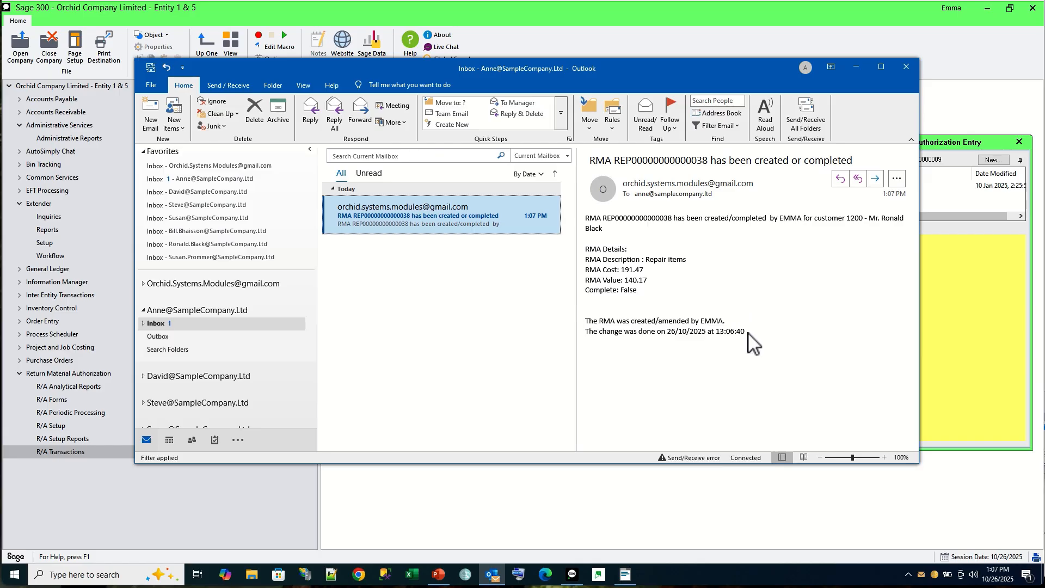
click(852, 67)
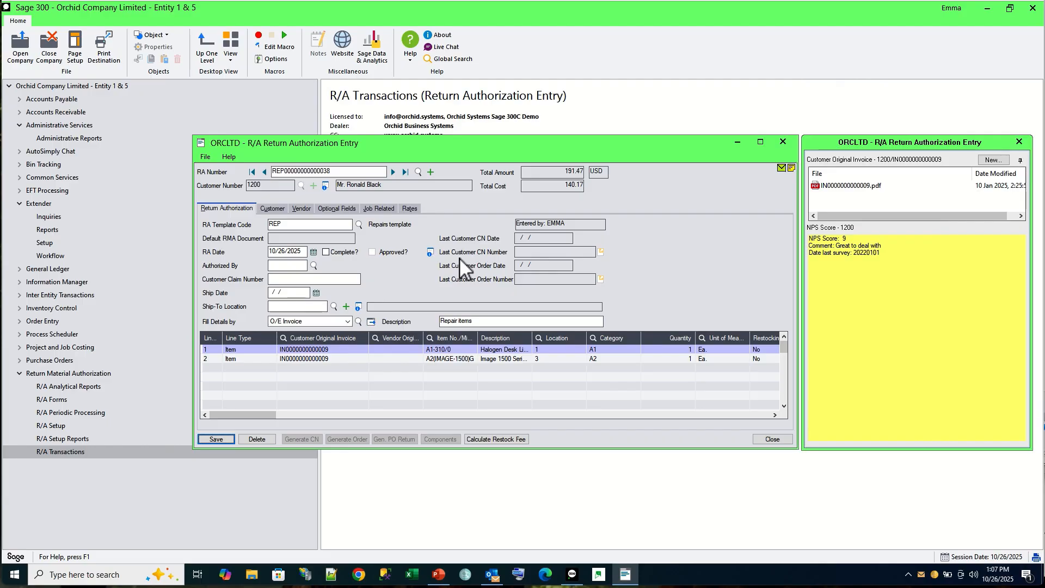
Step: Mark the return authorization as Complete and save it without printing the RA instruction
click(326, 252)
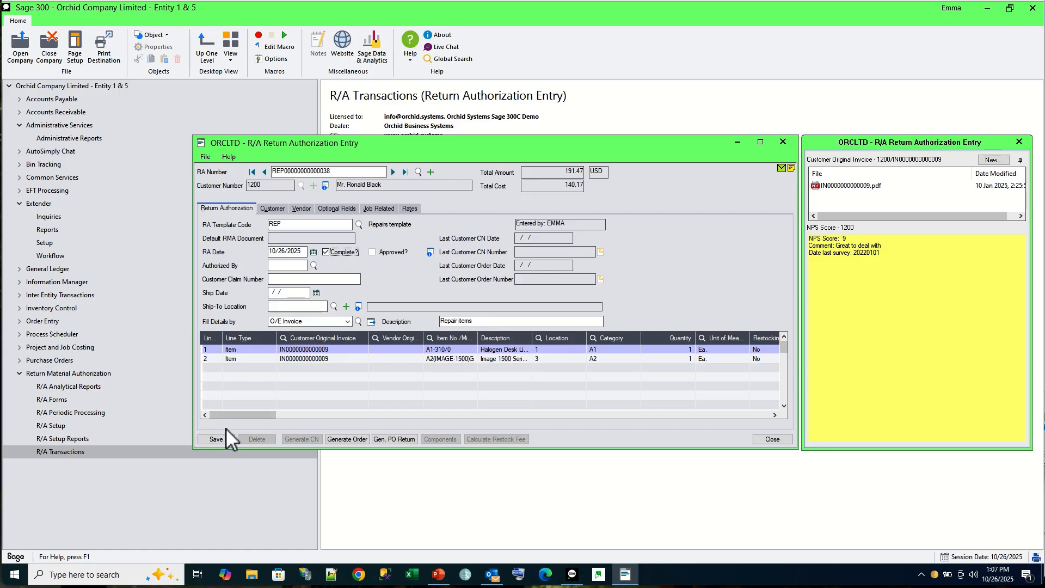
click(211, 439)
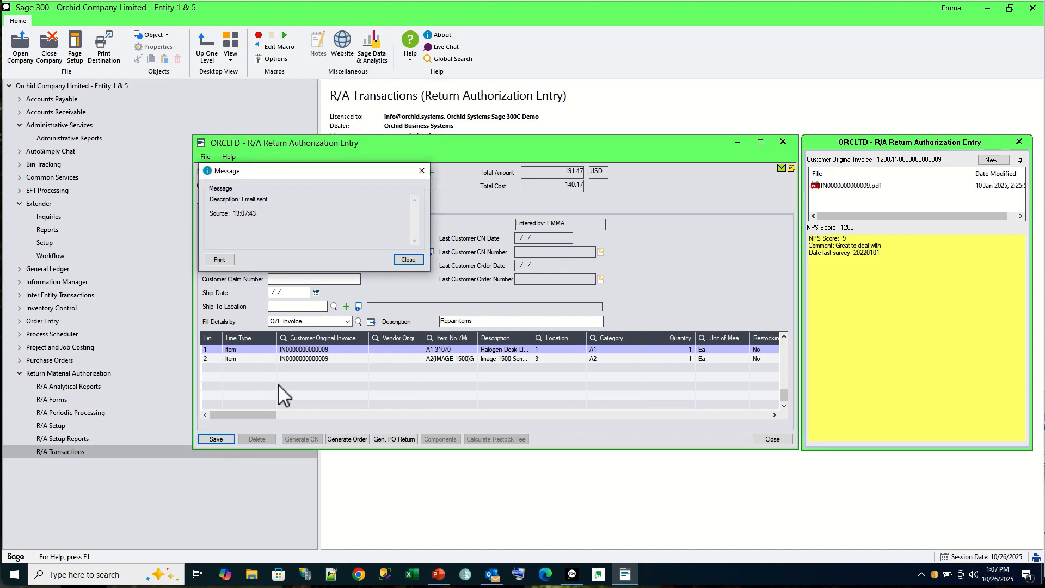
click(406, 261)
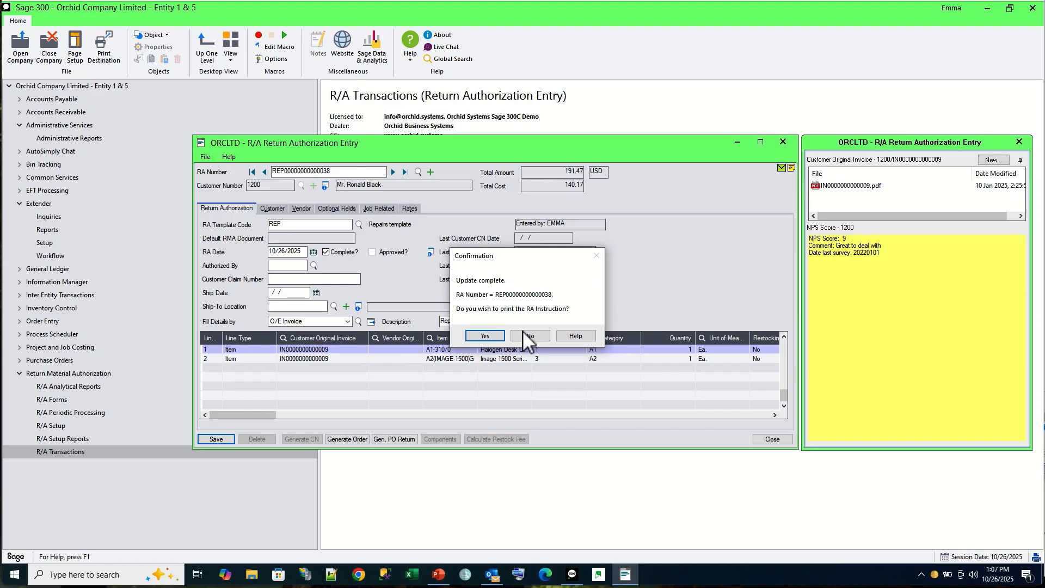
click(527, 333)
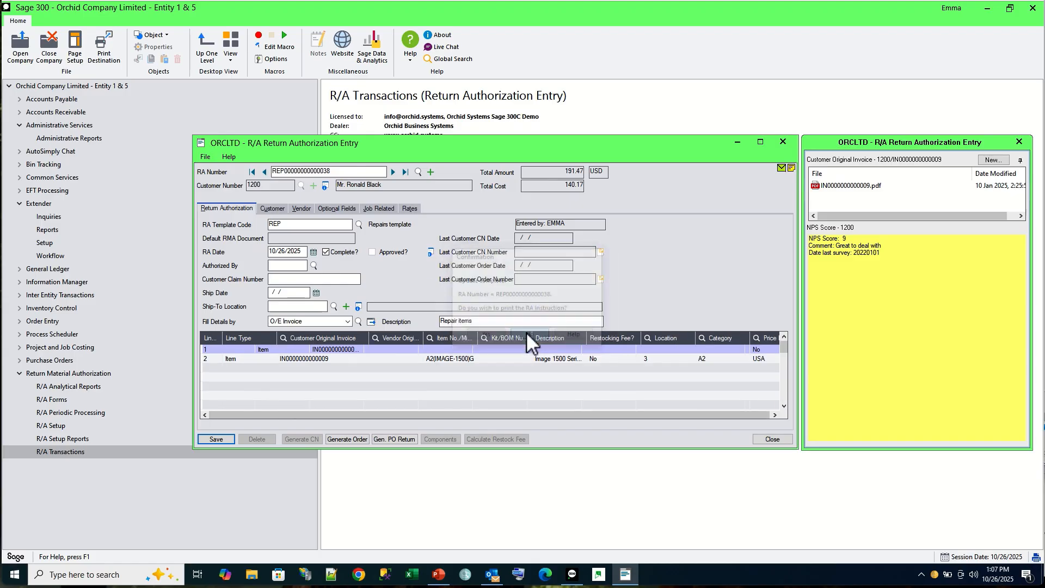
Step: Switch to Outlook, open the newest RMA alert email, check its Complete value, and close the message
click(494, 581)
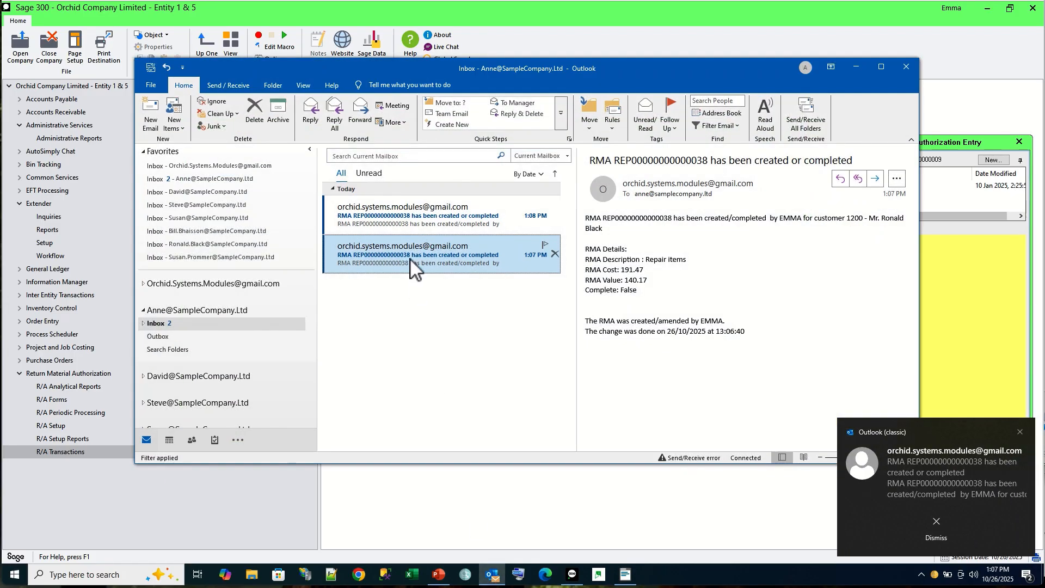
click(413, 217)
double_click(412, 218)
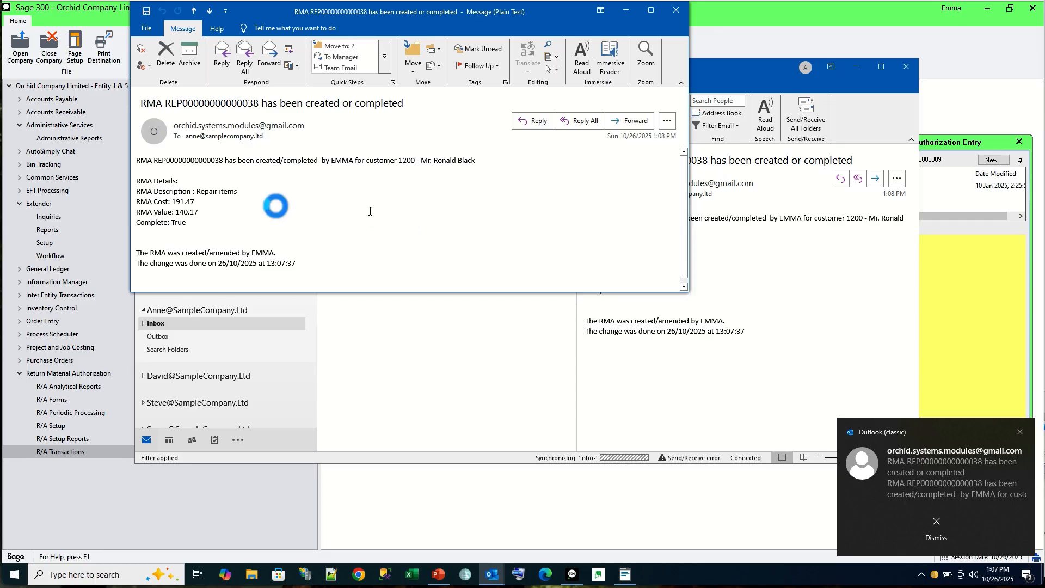
click(194, 224)
drag(195, 225, 171, 223)
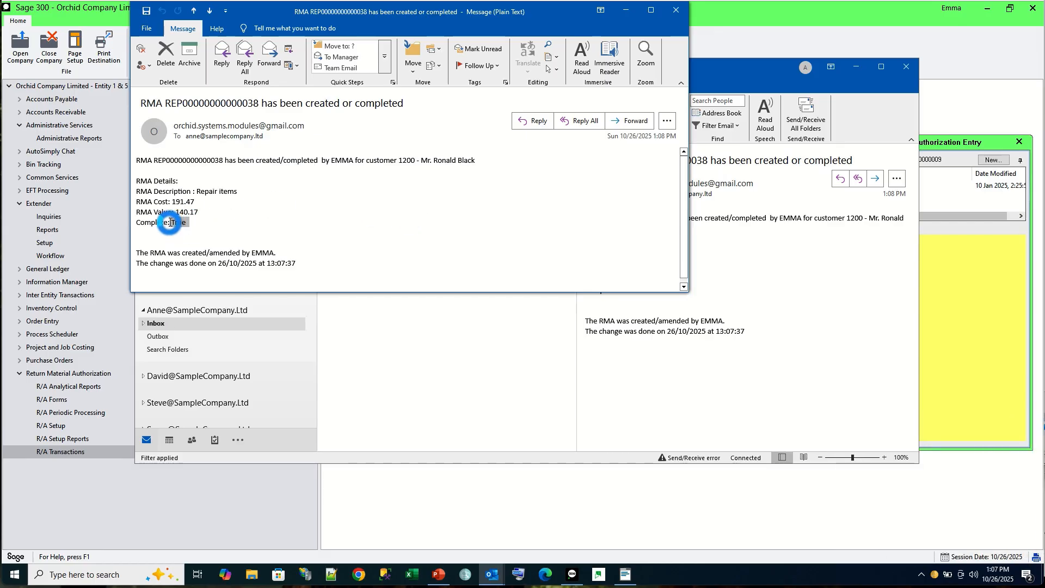
click(675, 9)
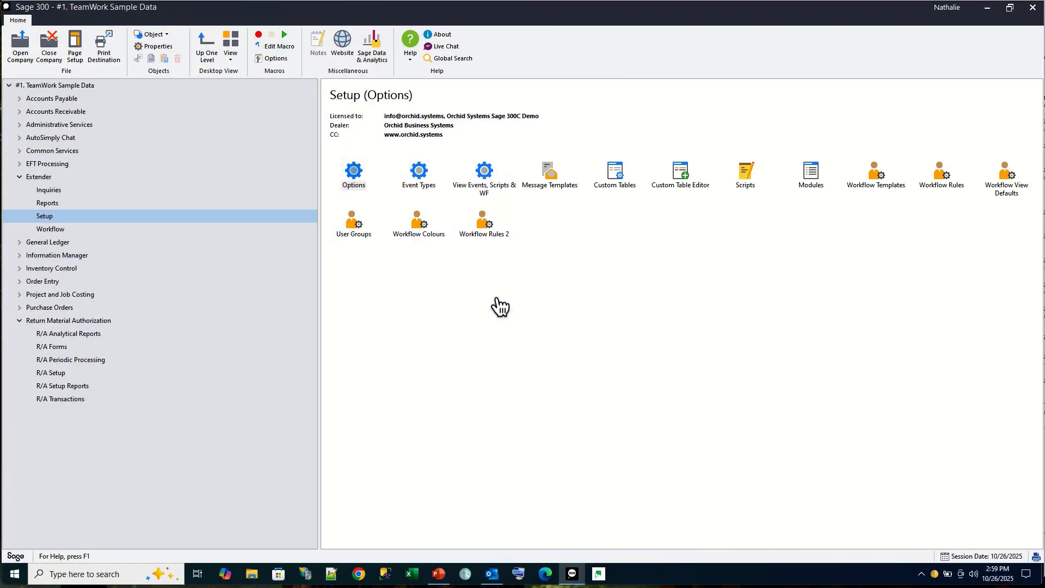
Step: Open Extender Modules in TeamWork Sample Data and view the workflows included in RA Return Material Authorizations Workflow
double_click(810, 180)
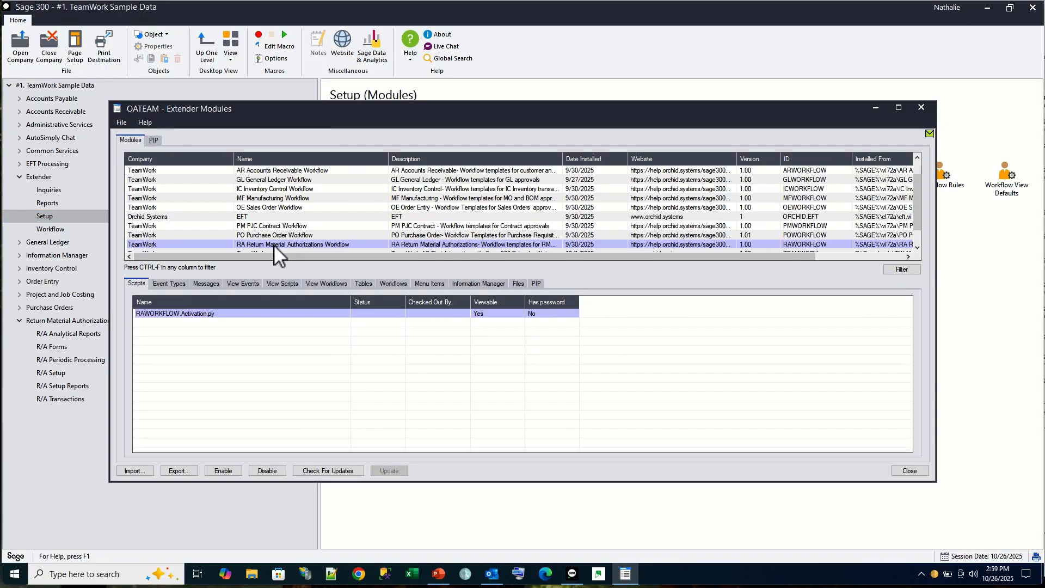
click(273, 243)
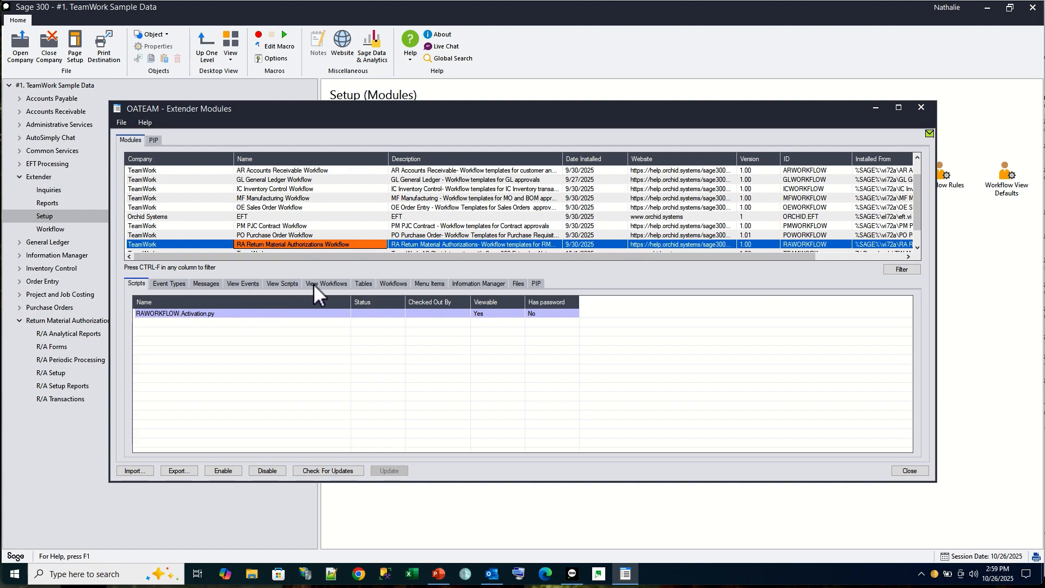
click(388, 283)
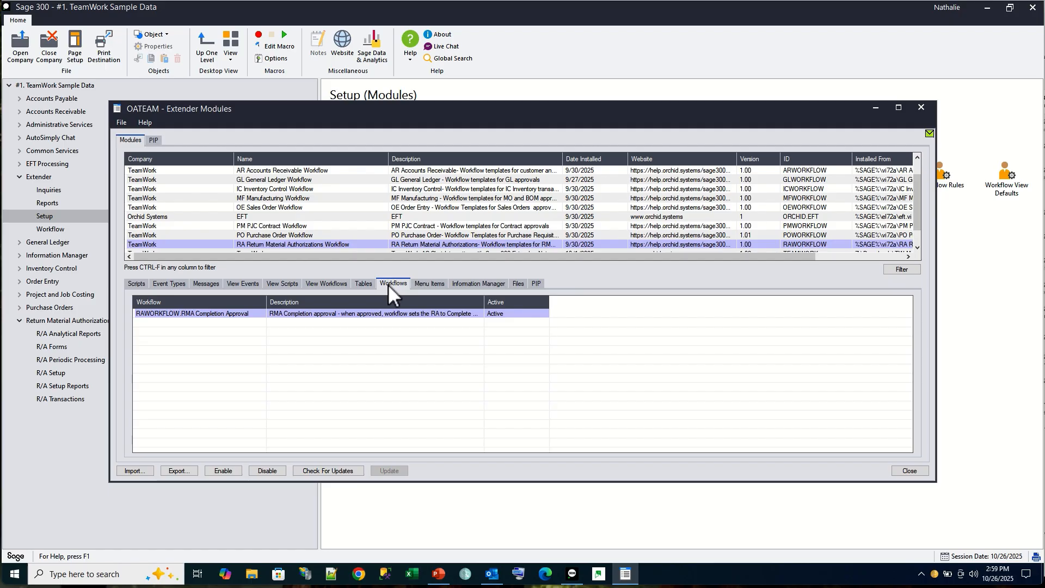
Step: Open the RMA Completion Approval workflow template, examine the FinalizeApproval step's CreateOEPOfromRMA action, and close the template
click(218, 314)
double_click(219, 314)
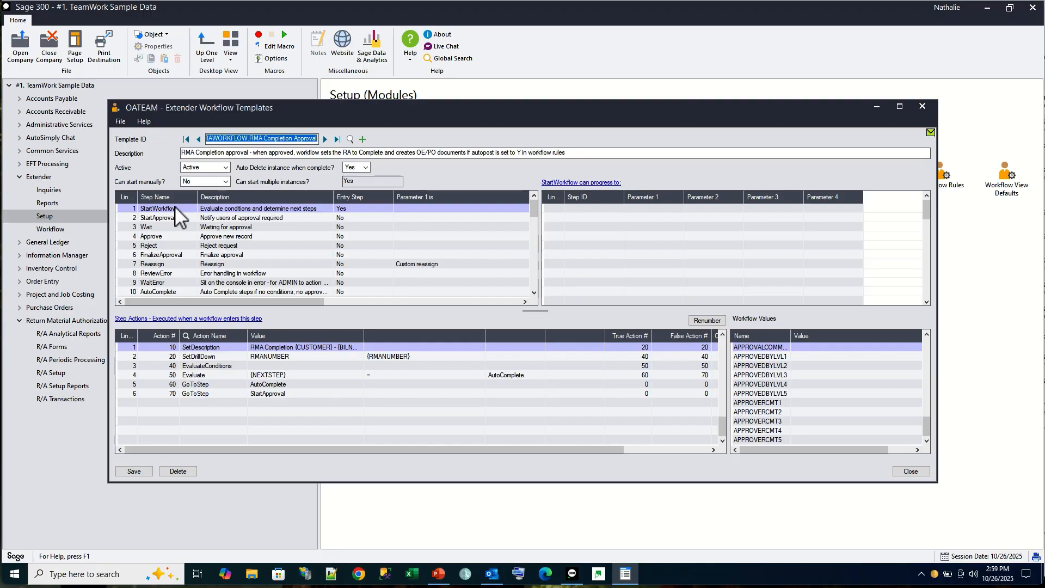
click(170, 256)
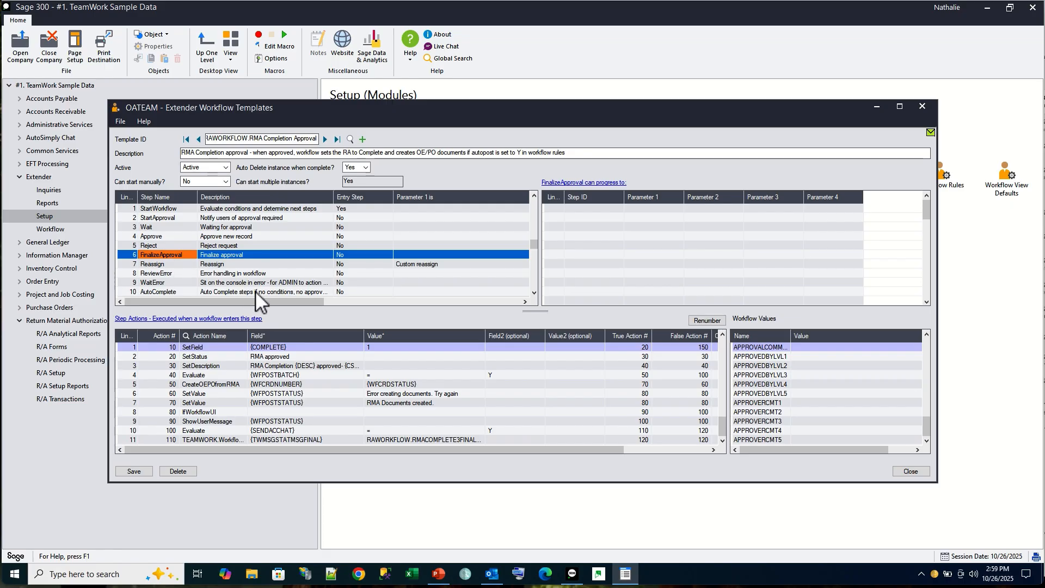
click(262, 376)
click(204, 385)
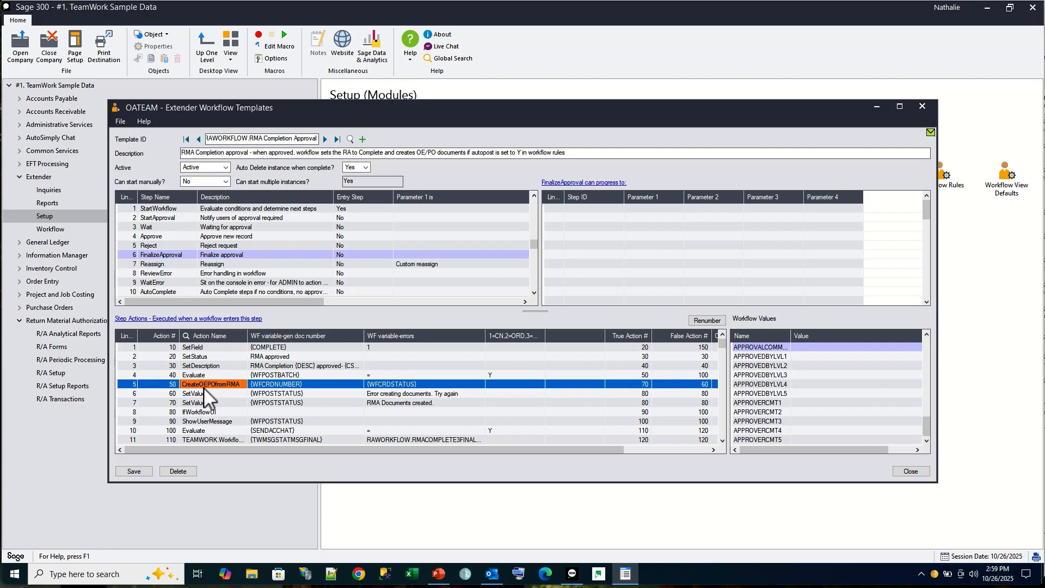
click(922, 106)
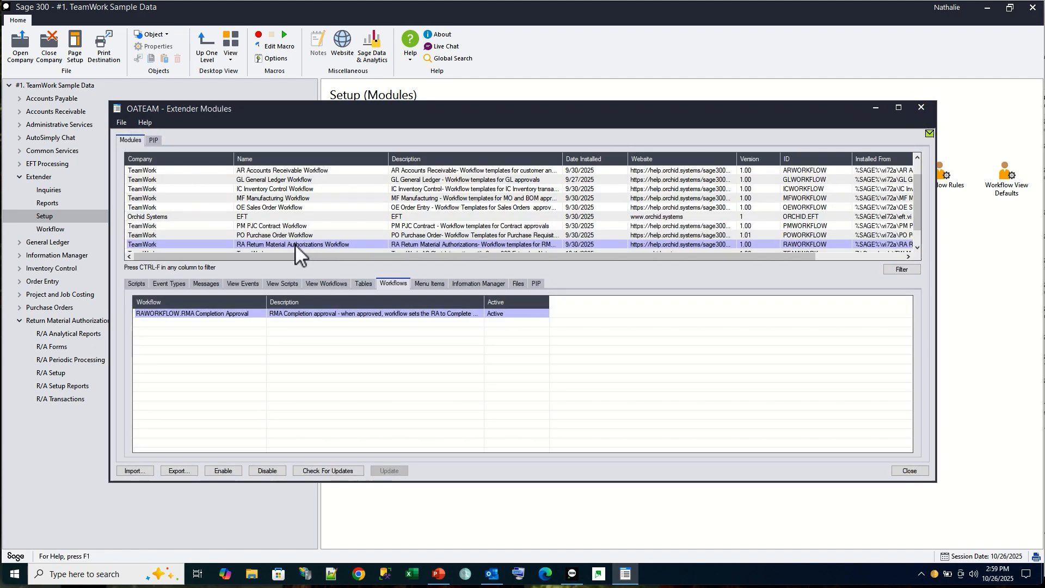
Step: Check which view and field trigger the RA module's workflow under View Workflows, and close Extender Modules
click(329, 283)
click(223, 314)
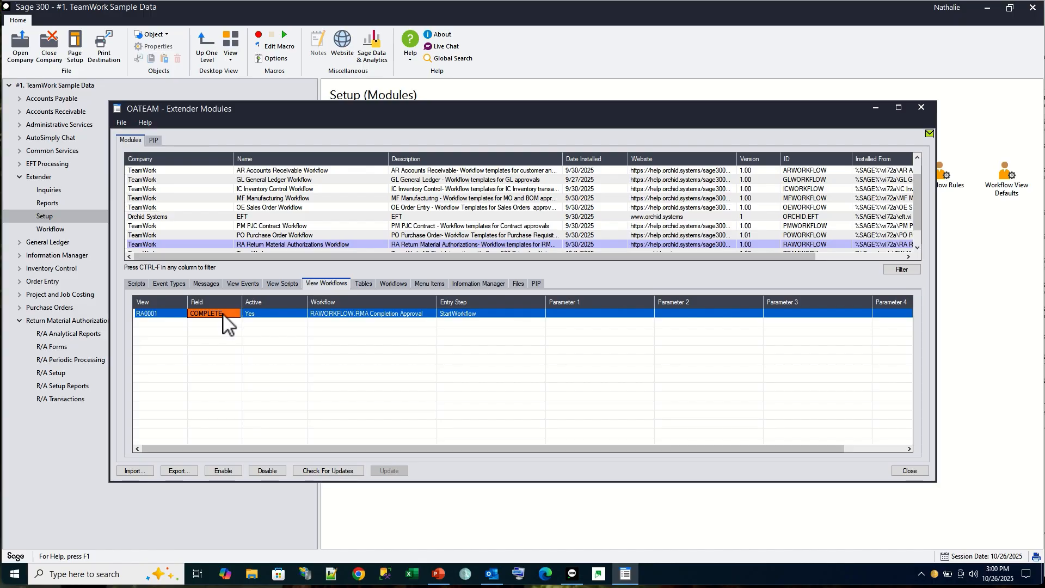
click(921, 107)
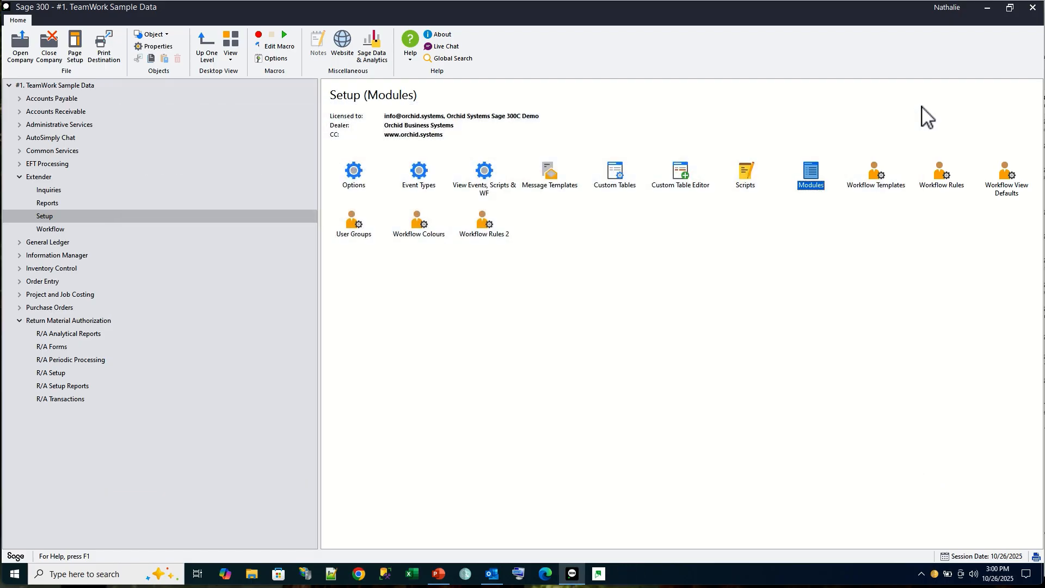
Step: Open Extender Workflow Rules and display the last rule record, for the RAWORKFLOW.RMA COMPLETION APPROVAL workflow
double_click(942, 180)
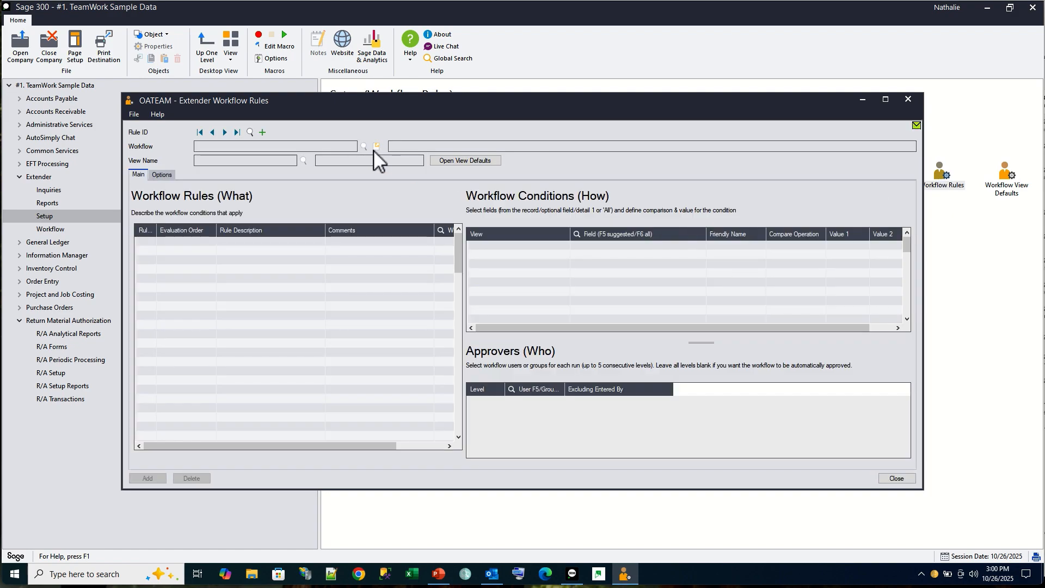
click(238, 132)
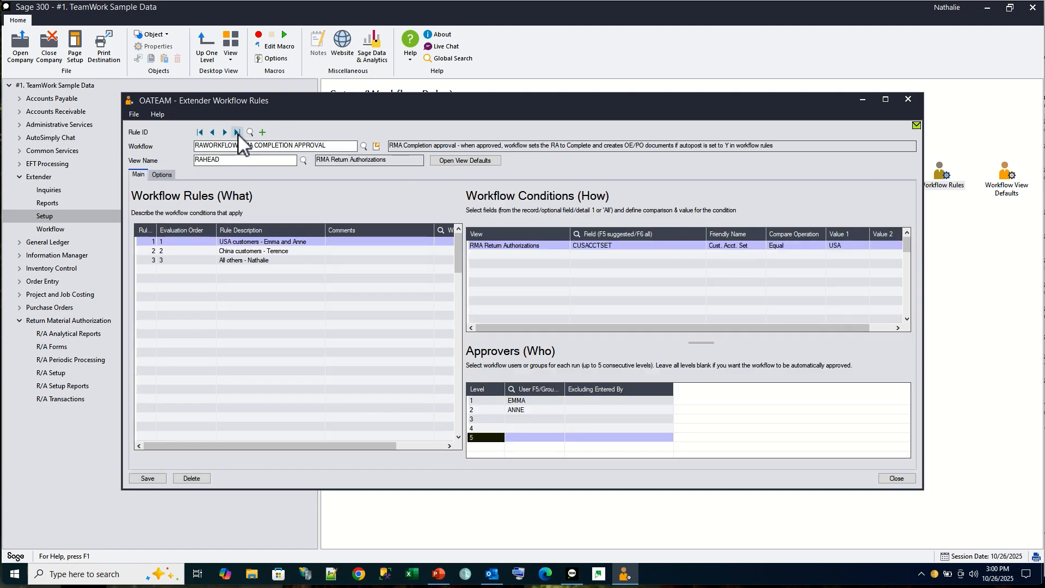
click(330, 147)
drag(330, 147, 192, 145)
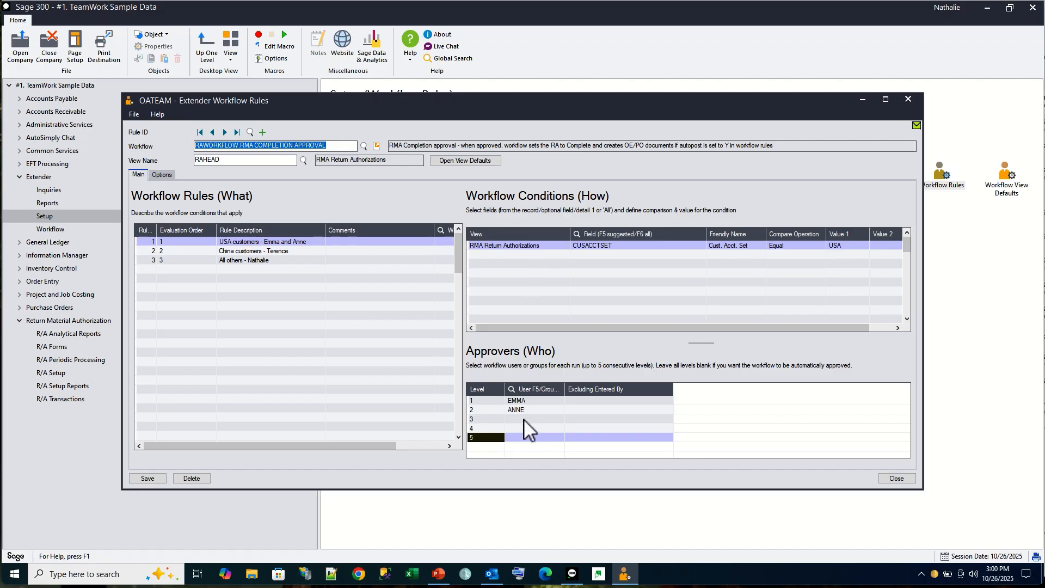
Step: Review the conditions and approvers of the USA customers, China customers and All others rules
click(266, 242)
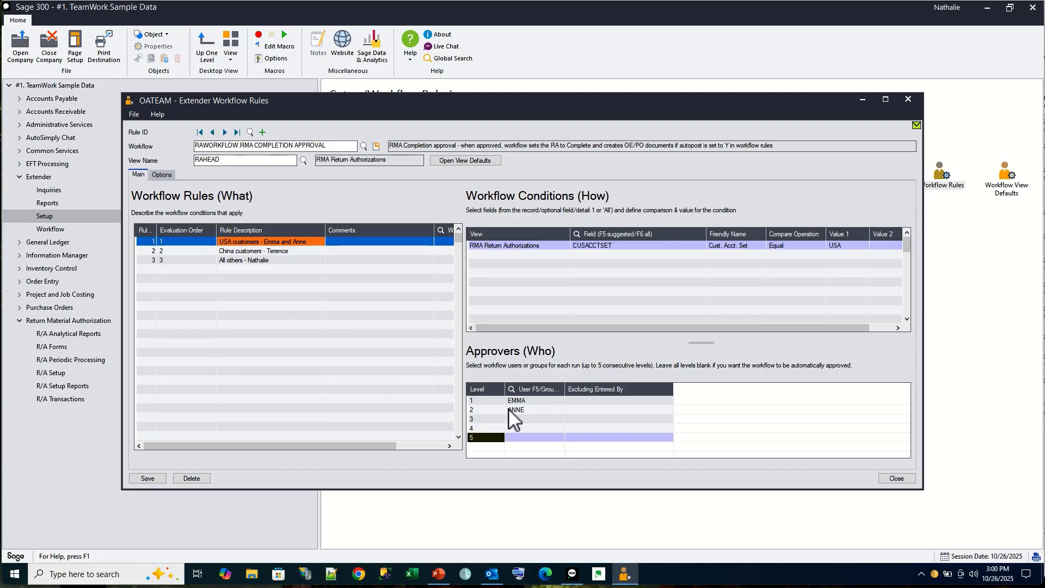
click(544, 245)
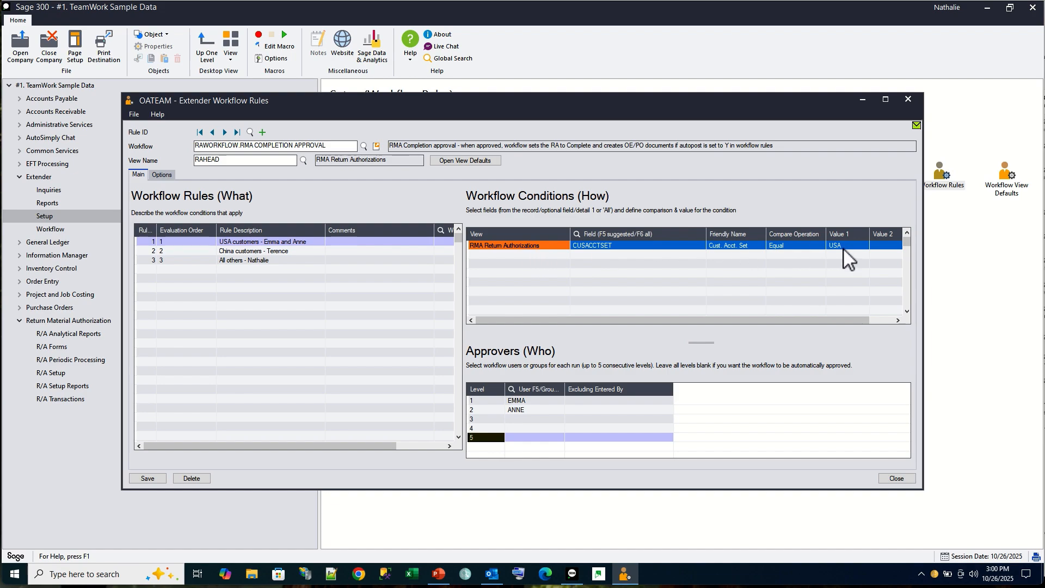
click(287, 252)
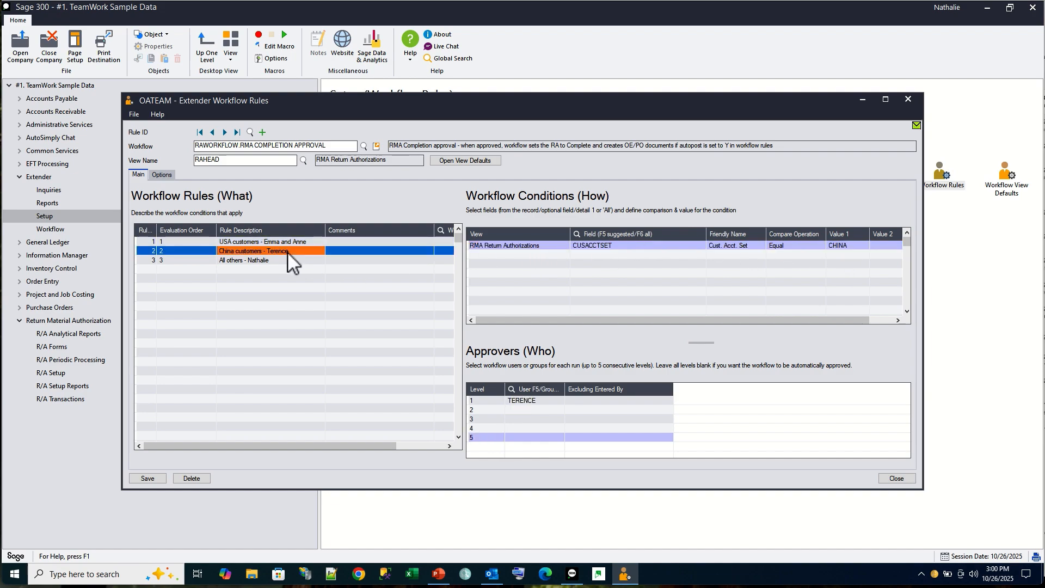
click(498, 246)
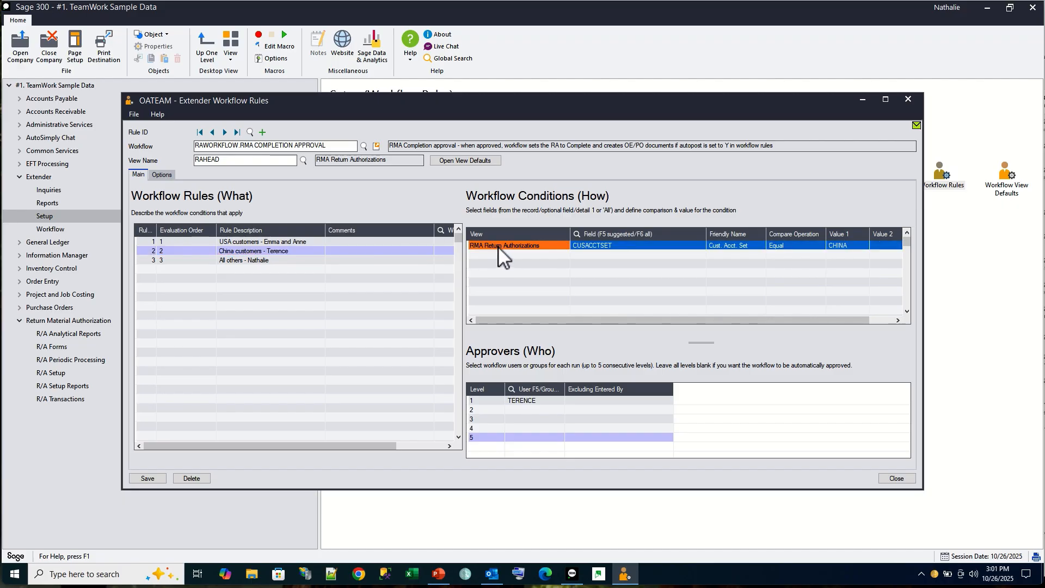
click(266, 260)
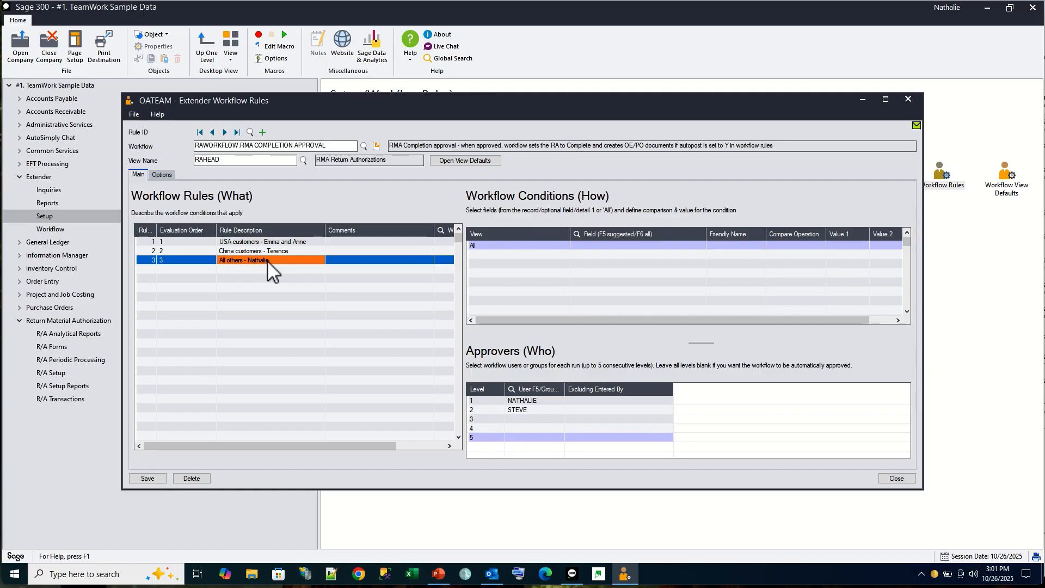
Step: Return to the USA customers rule and inspect its condition's available views, keeping RMA Return Authorizations
click(295, 241)
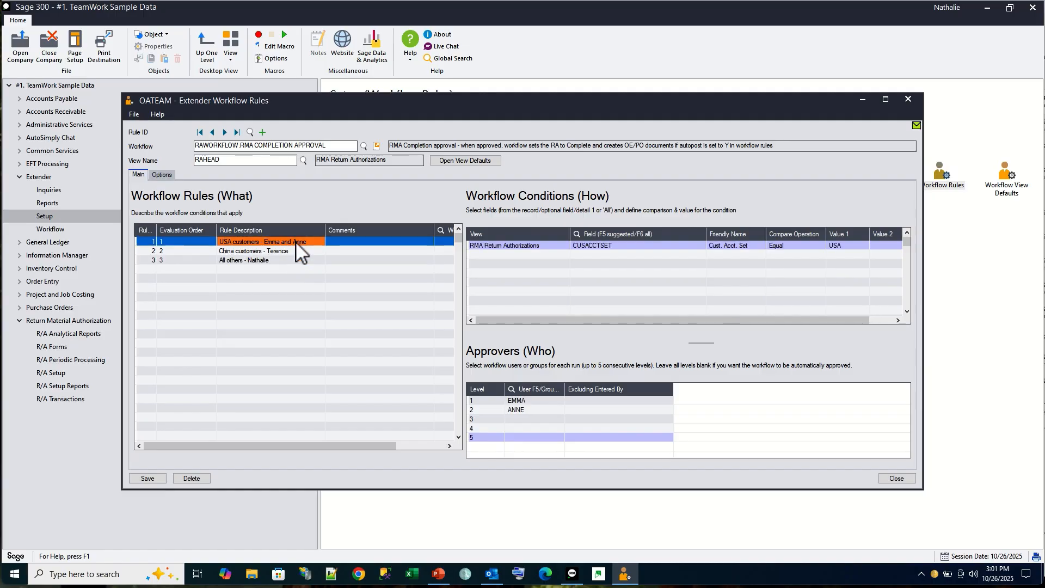
click(564, 245)
click(565, 247)
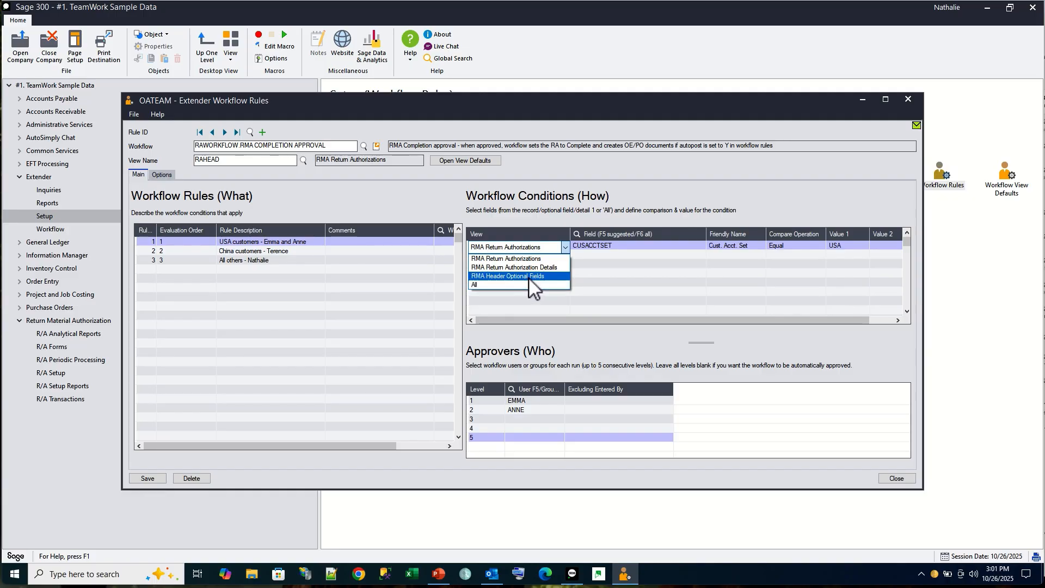
click(538, 258)
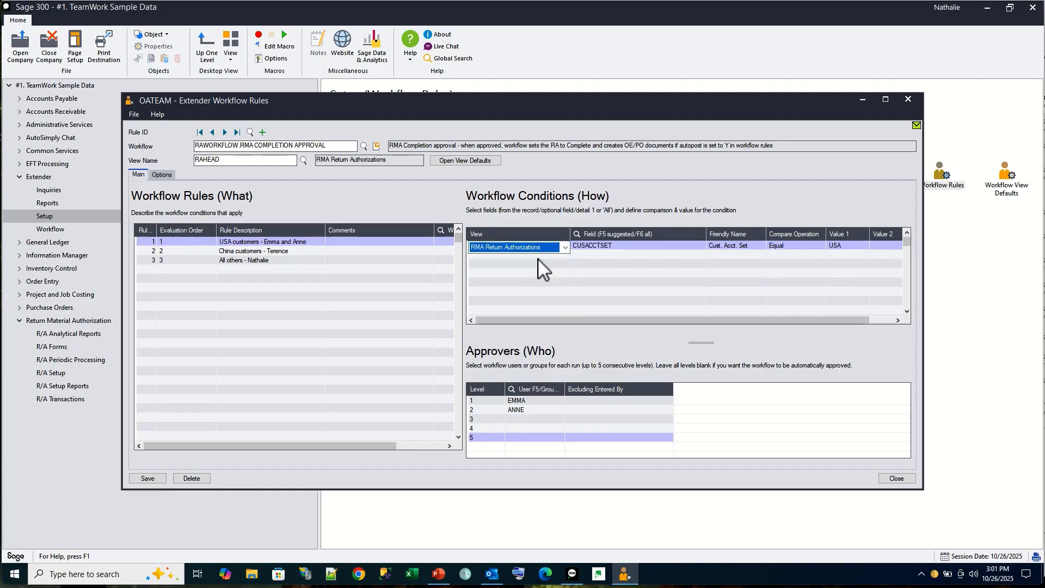
Step: Review the workflow rule's output file, email message, Auto Post and AC Chat Template options, and close the rules window
click(166, 174)
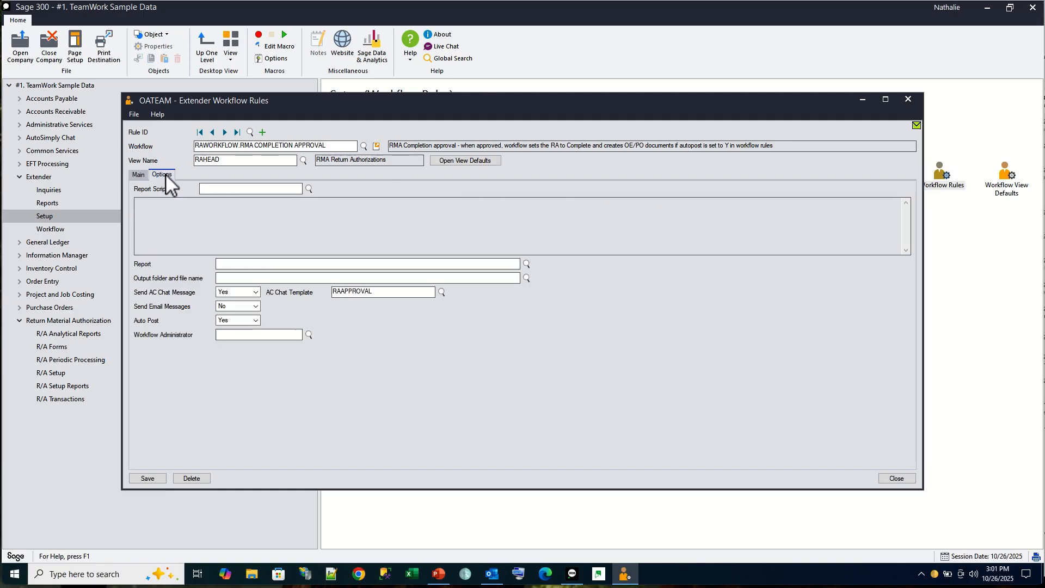
click(230, 278)
click(256, 307)
click(255, 316)
click(255, 321)
drag(382, 293, 318, 293)
click(897, 478)
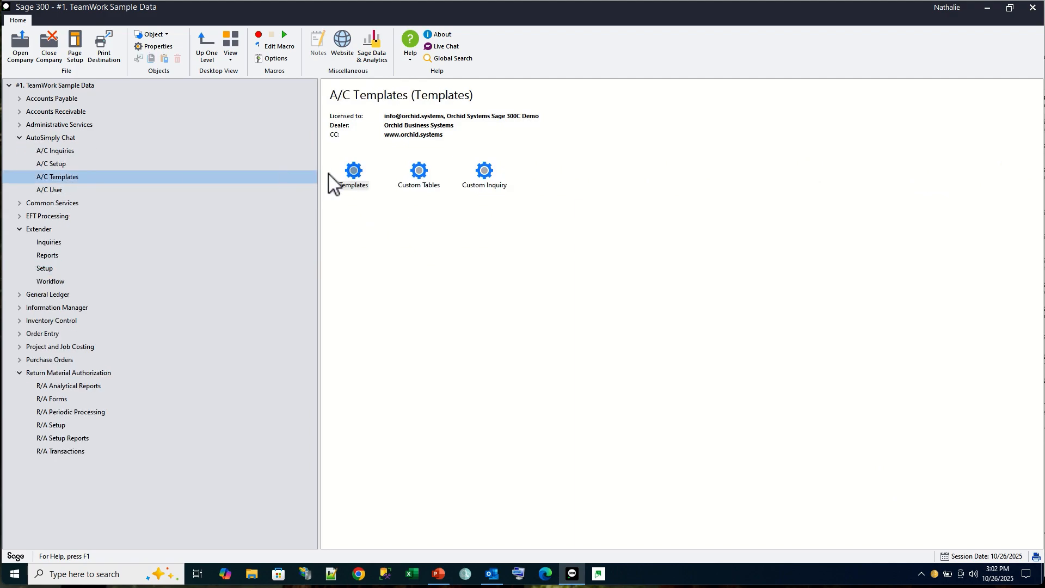
Step: Open the RAAPPROVAL template in A/C Templates and review its workflow links, workflow fields and preset users
double_click(353, 175)
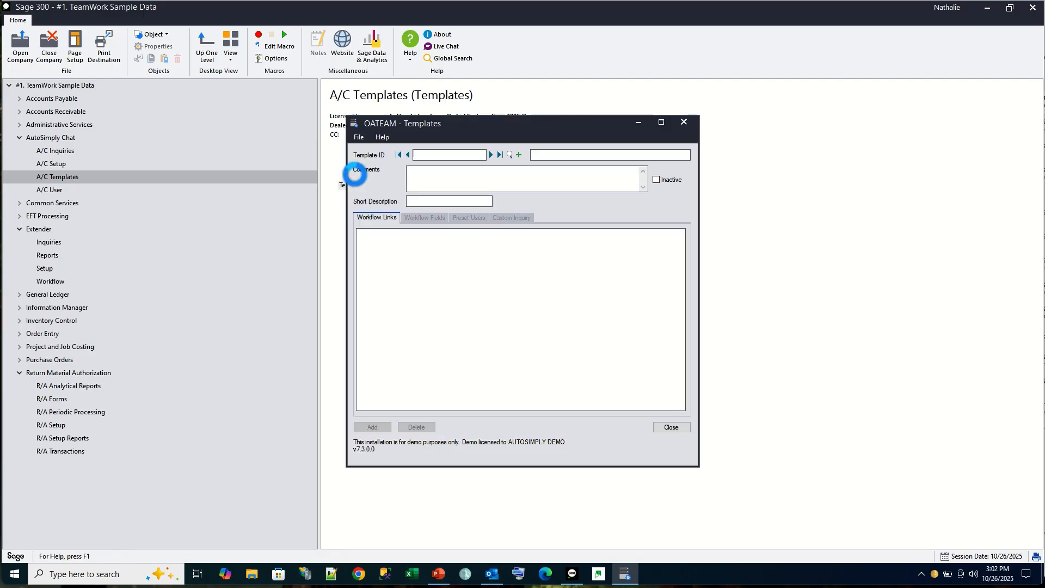
click(498, 155)
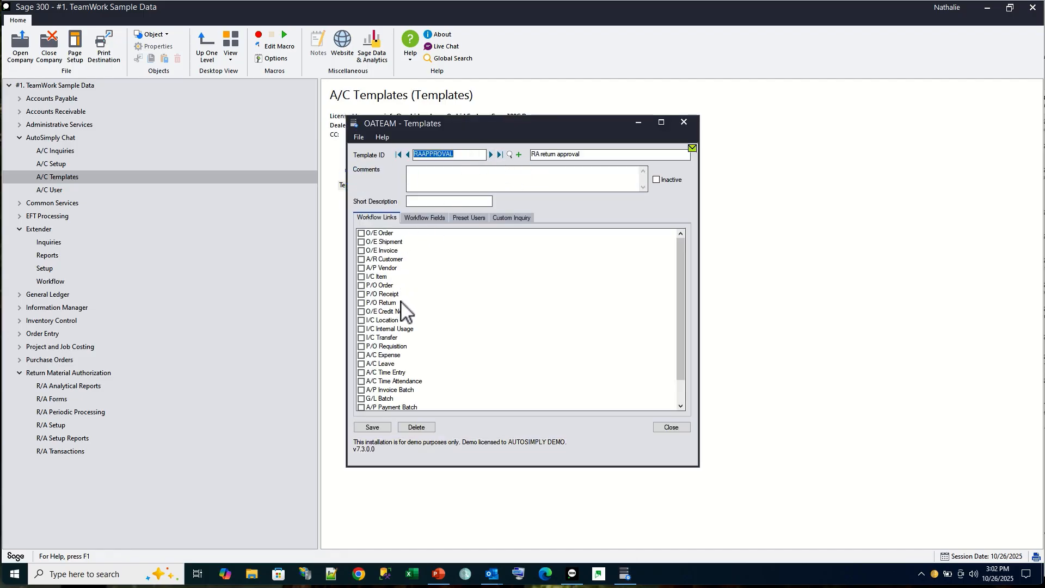
scroll(401, 303, down, 1)
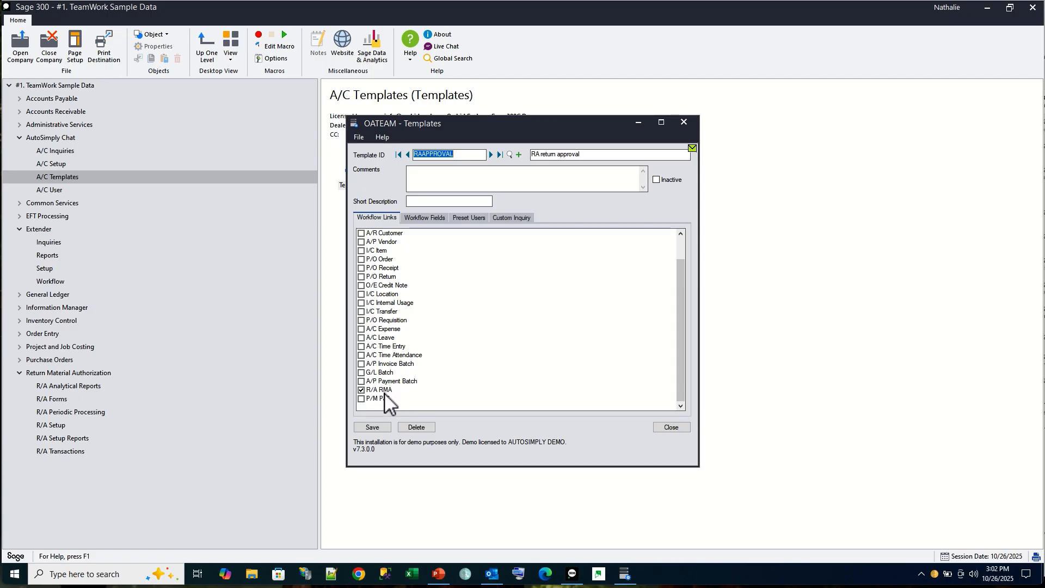
click(432, 218)
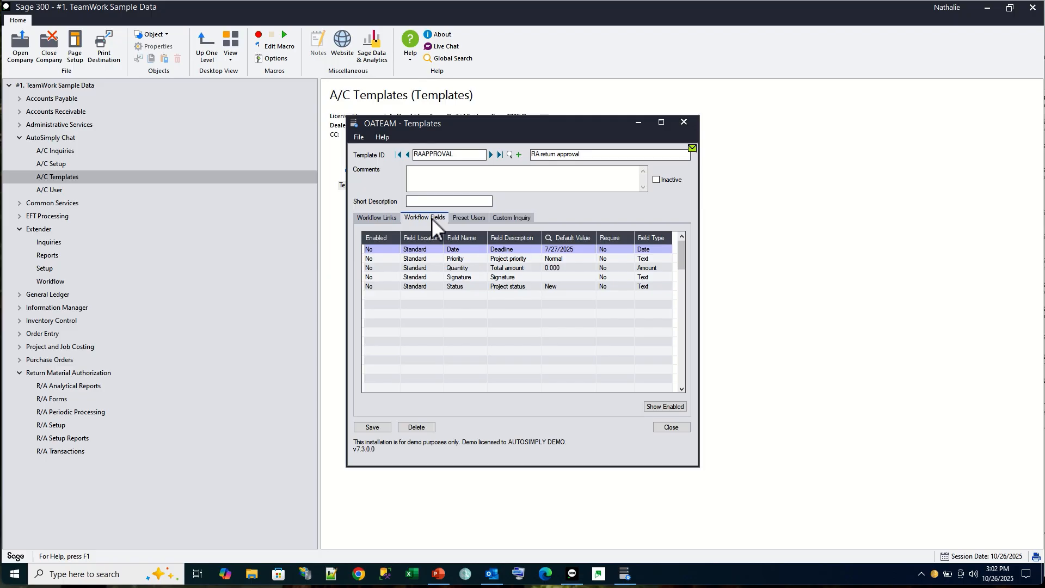
click(460, 218)
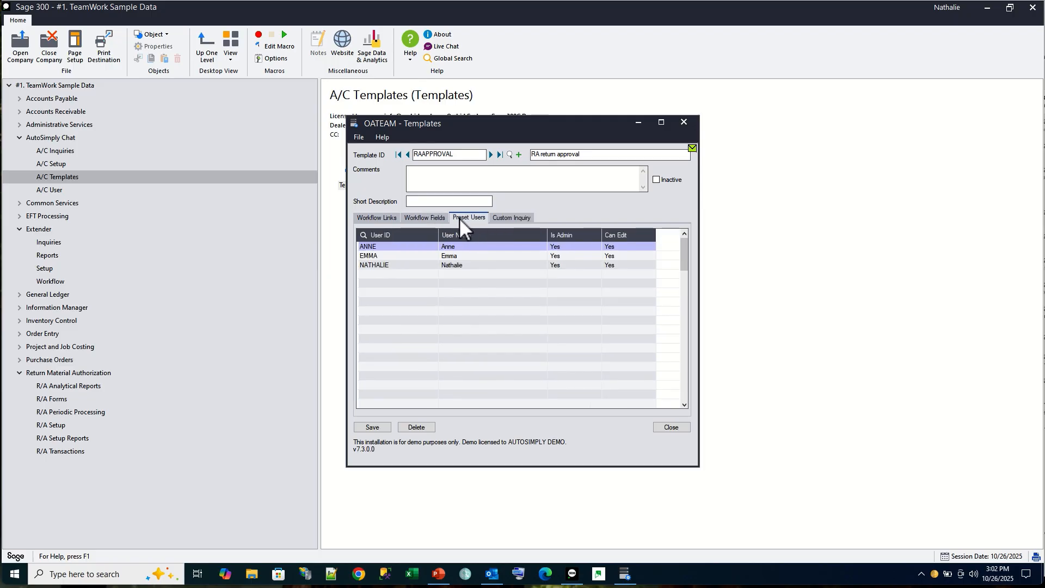
Step: Add the RADETAILS custom inquiry to the RAAPPROVAL template
click(521, 218)
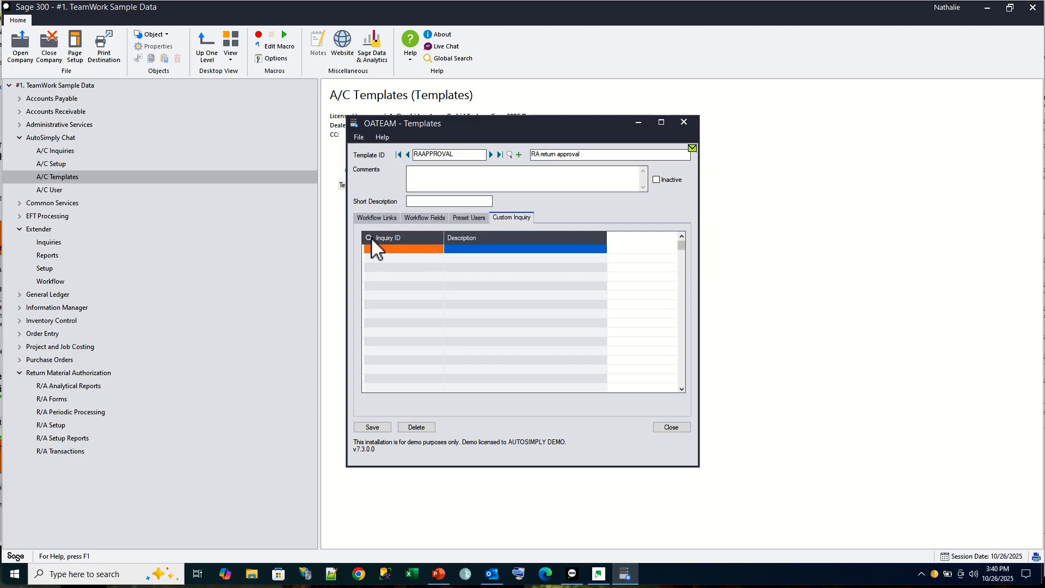
click(369, 238)
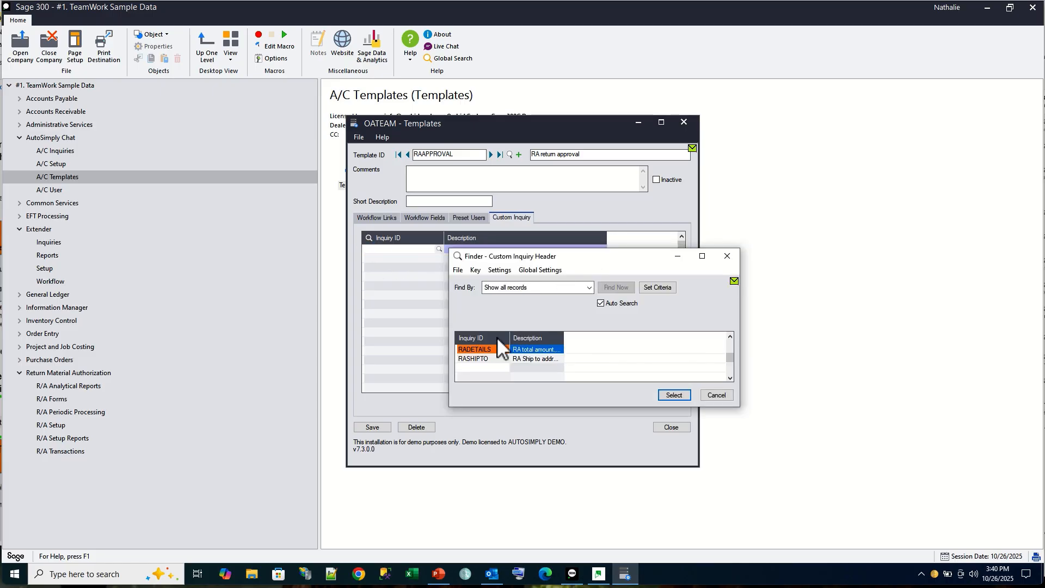
click(674, 396)
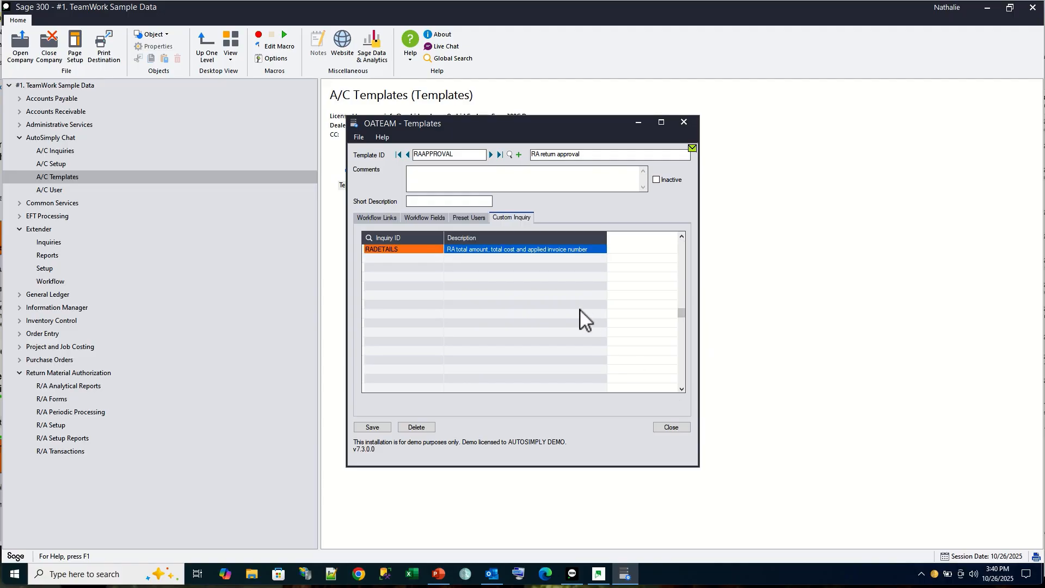
Step: Add the RASHIPTO custom inquiry to the RAAPPROVAL template, then save and close the template
click(426, 259)
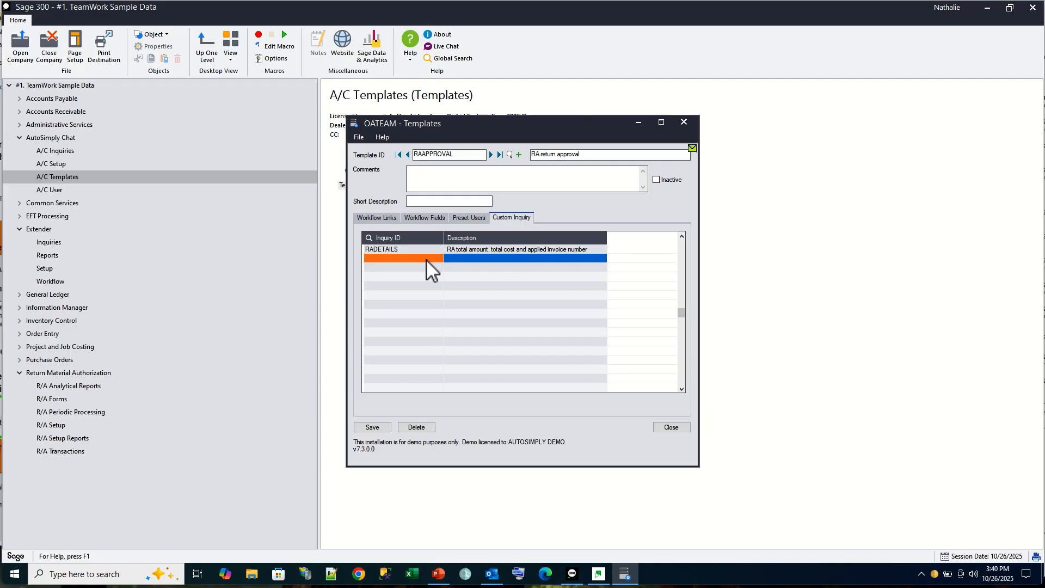
click(369, 237)
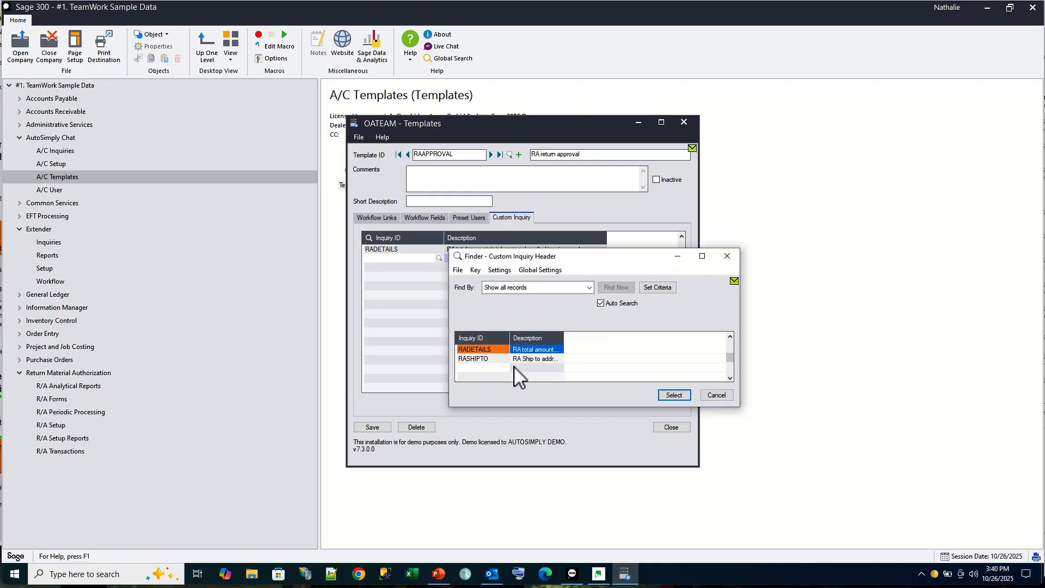
click(495, 361)
click(664, 394)
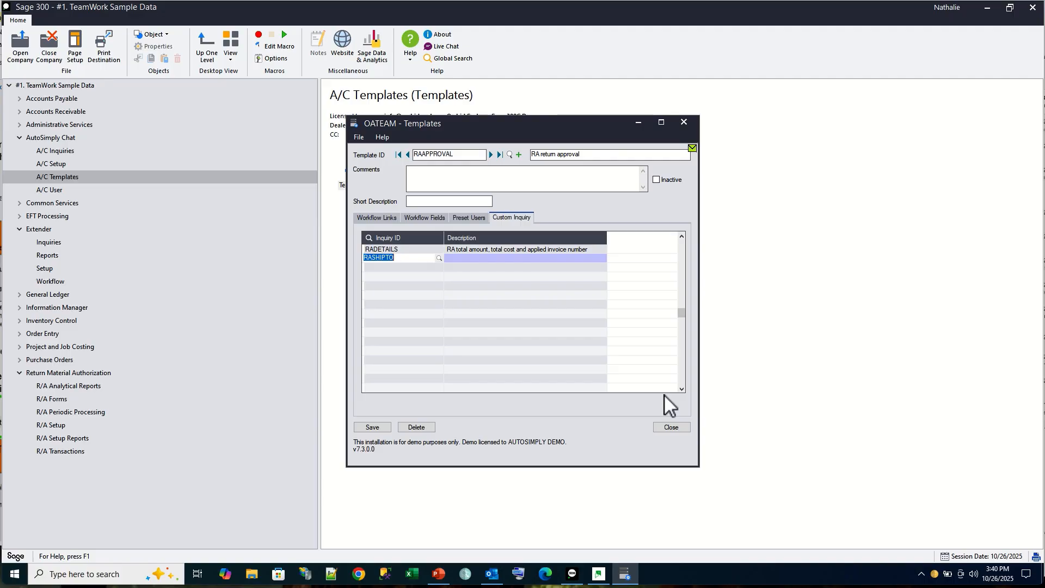
key(Tab)
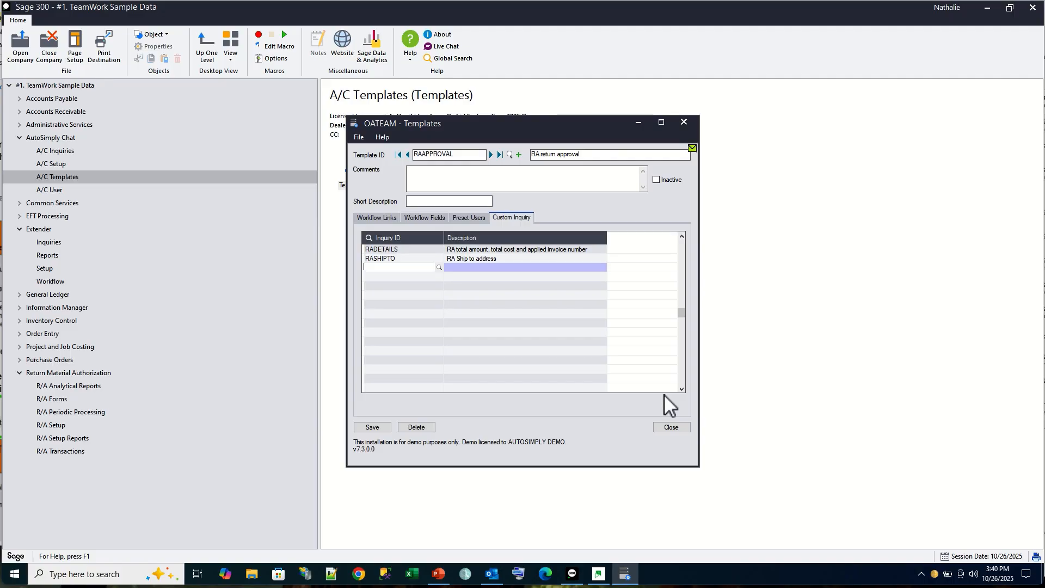
click(372, 427)
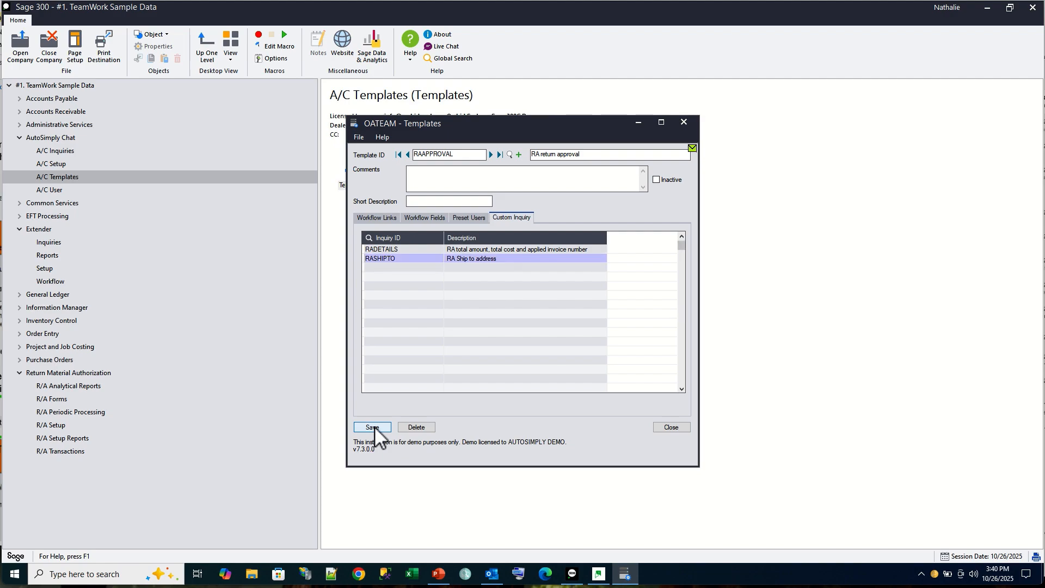
click(674, 427)
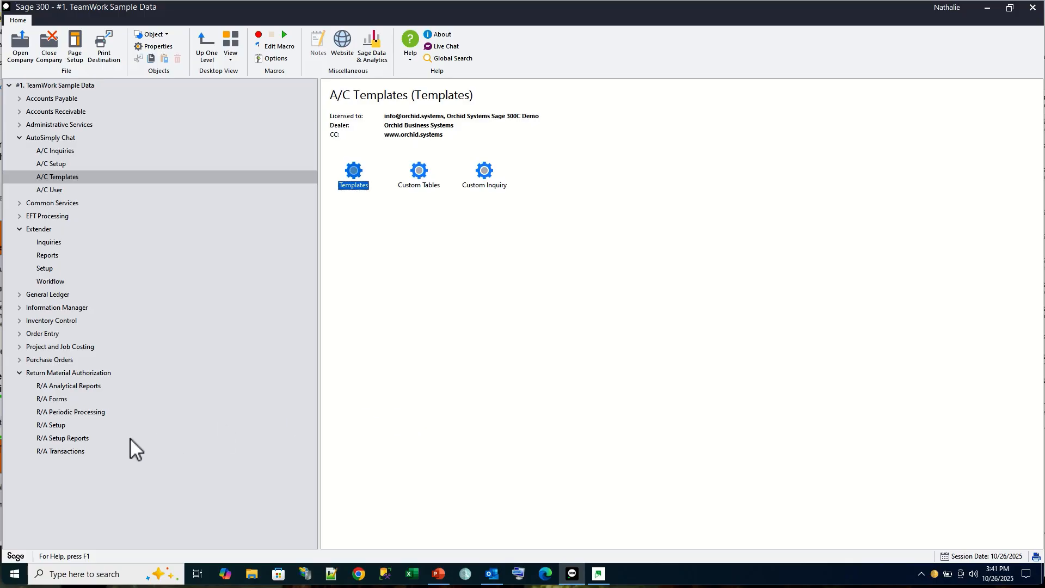
Step: Start a new R/A return authorization and enter the customer number
click(68, 452)
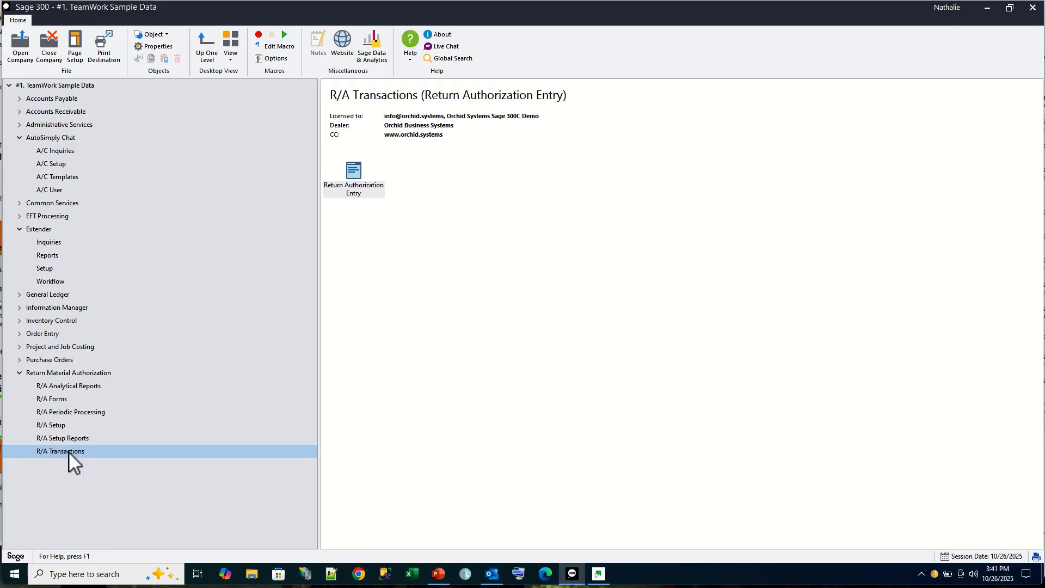
double_click(349, 176)
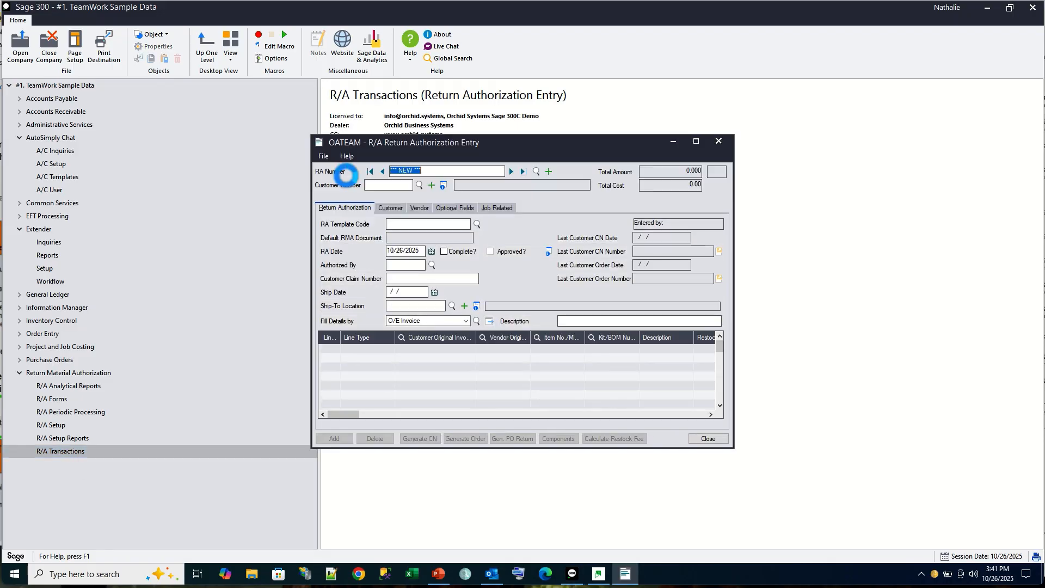
click(375, 184)
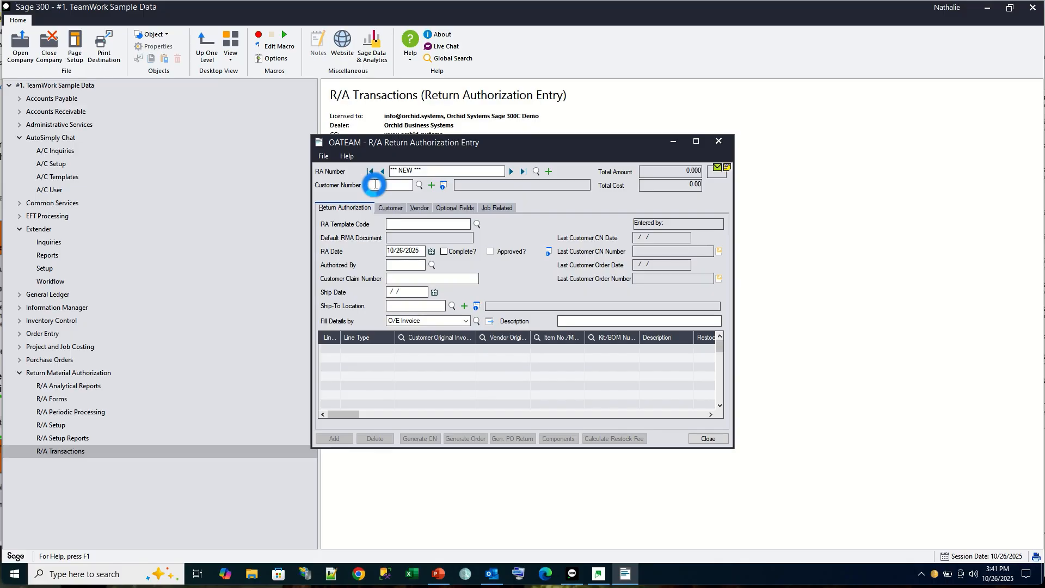
text(1200)
key(Tab)
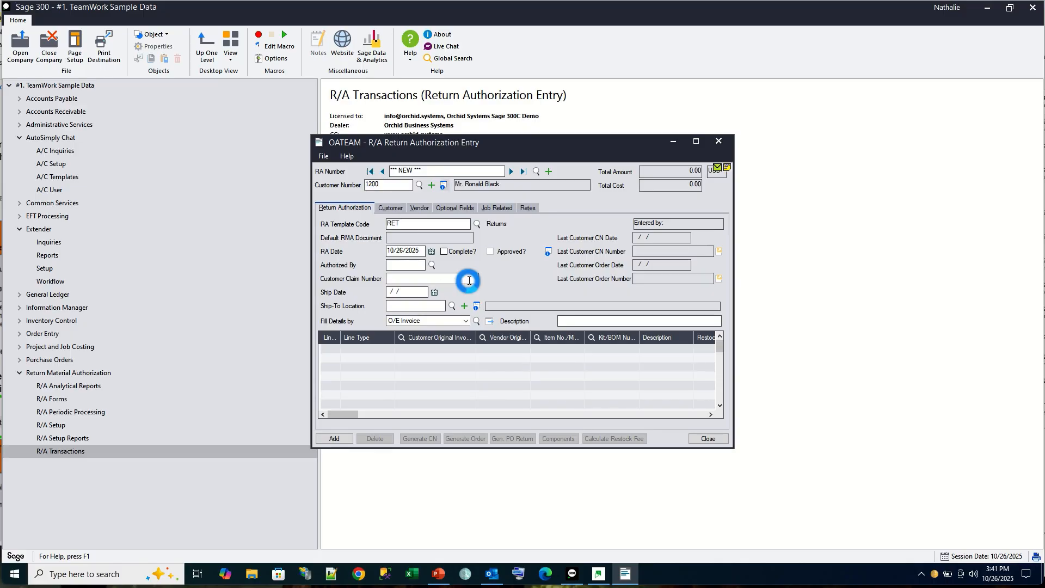
Step: Fill the return details from the customer's "Ship asap" O/E invoice dated 8/7/2019
click(476, 322)
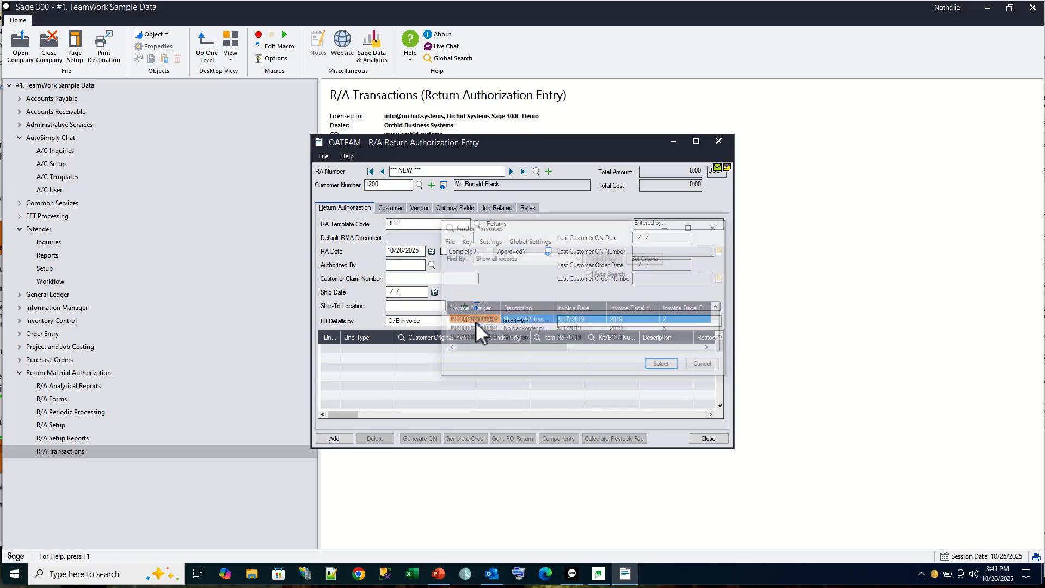
click(484, 339)
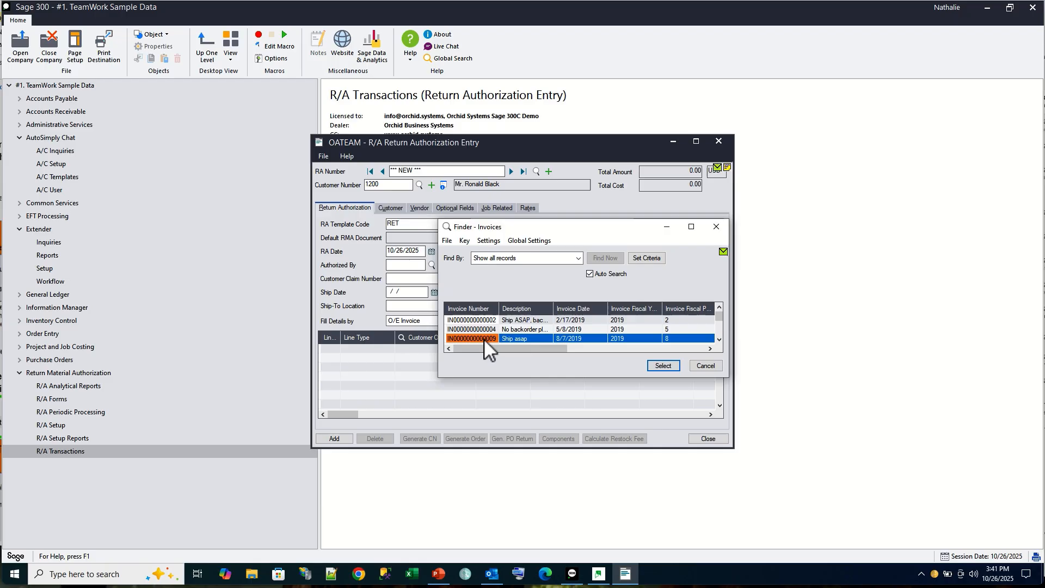
click(656, 366)
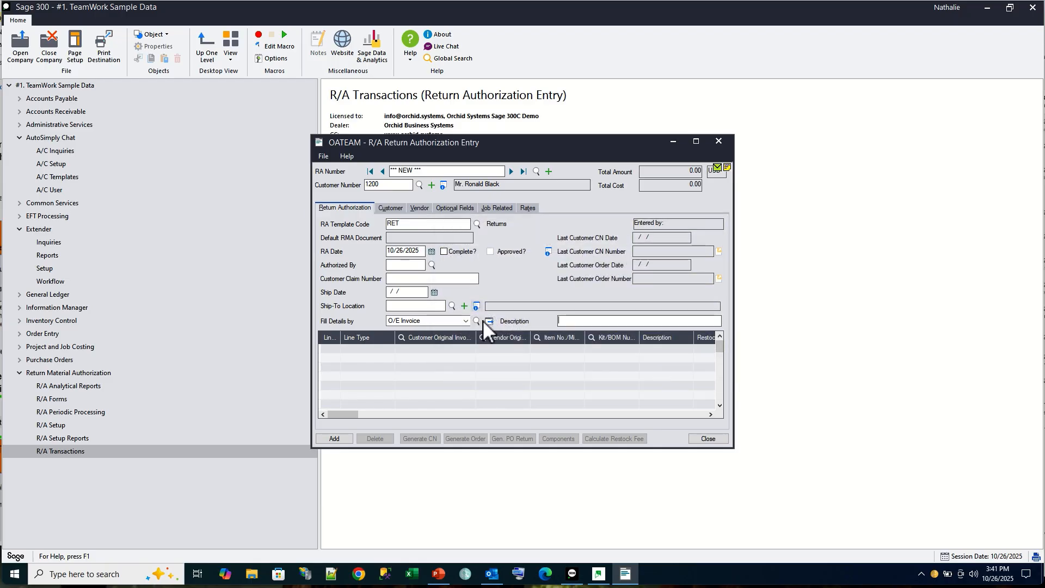
click(487, 321)
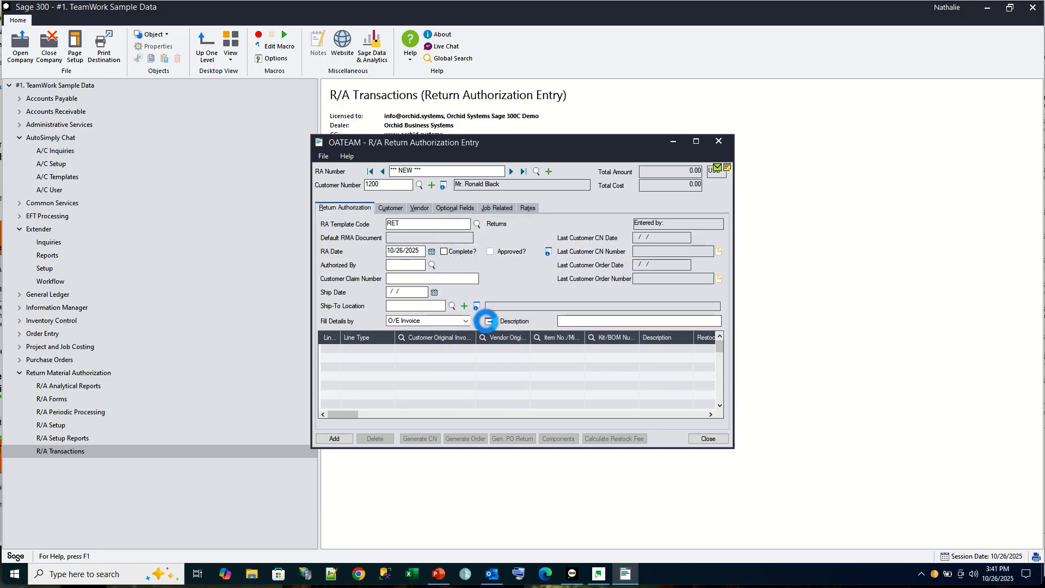
Step: Enter "Credit requested for damaged goods" as the return authorization's description
click(561, 321)
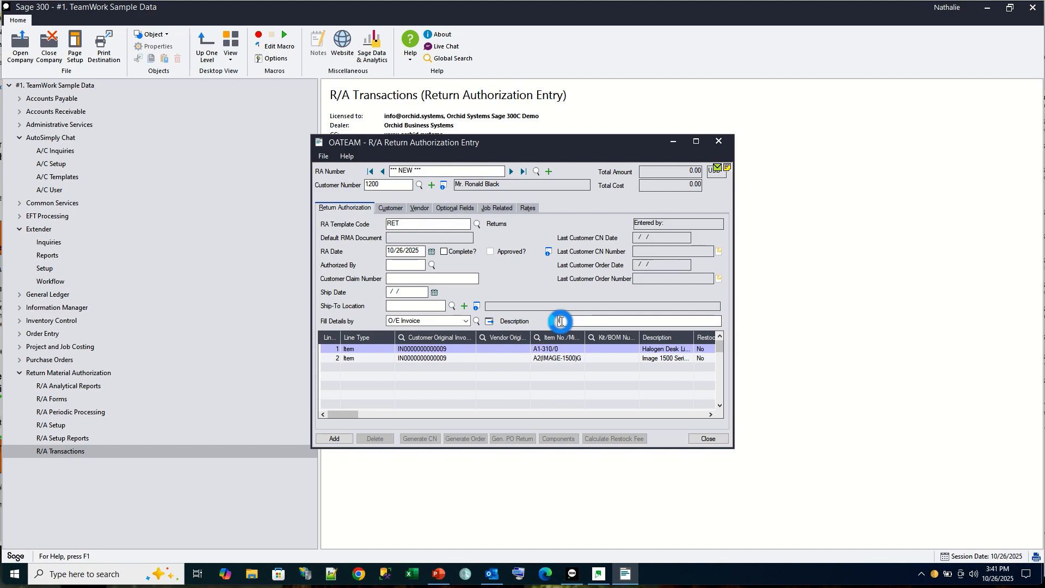
text(Credit requested for damaged goods)
key(Tab)
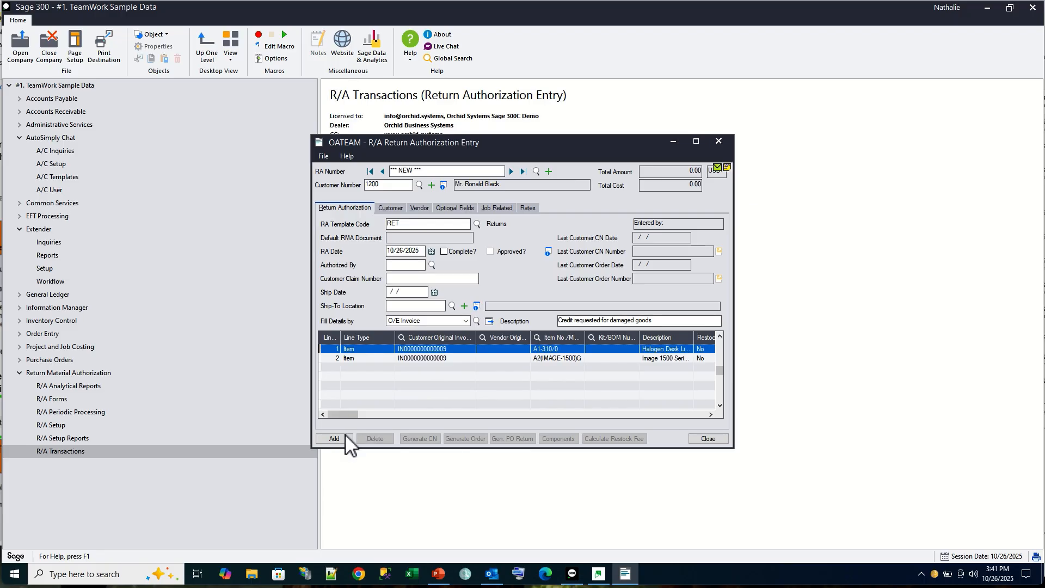
Step: Set the quantity to 1 on both item lines and add the return authorization without printing the RA Instruction
click(438, 350)
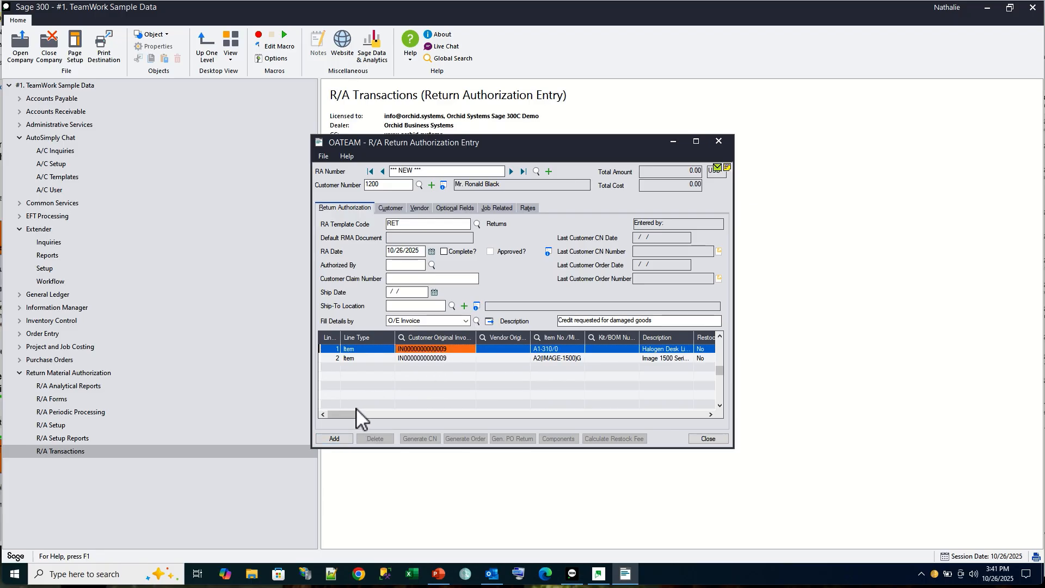
drag(349, 414, 374, 414)
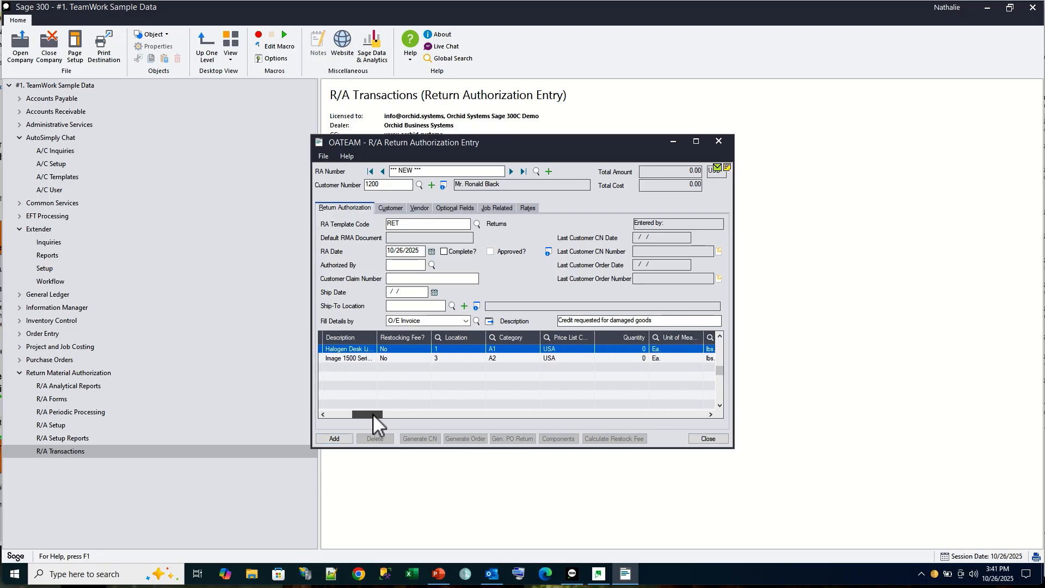
click(632, 348)
click(630, 352)
click(630, 352)
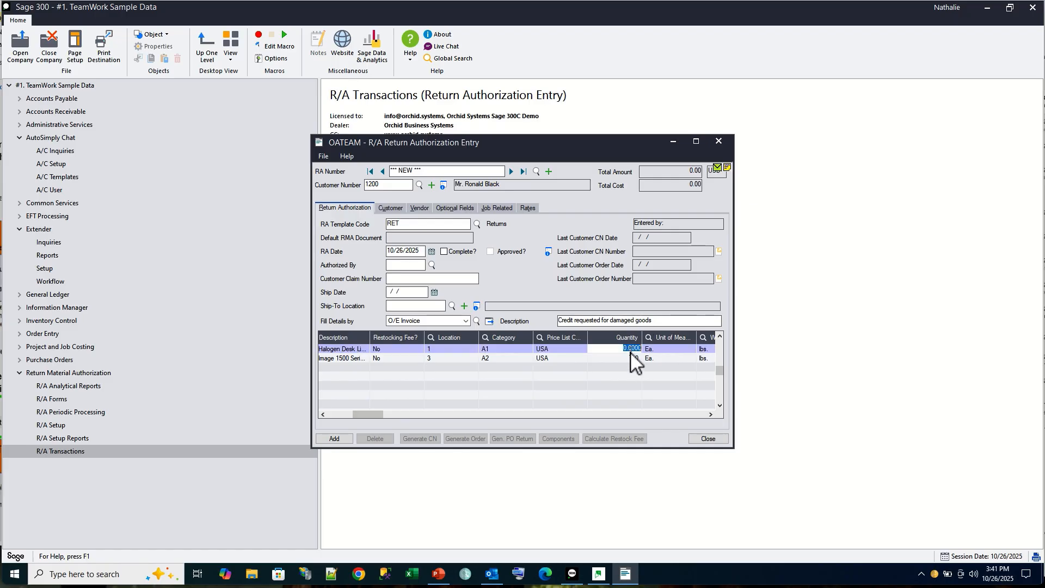
text(1)
click(628, 359)
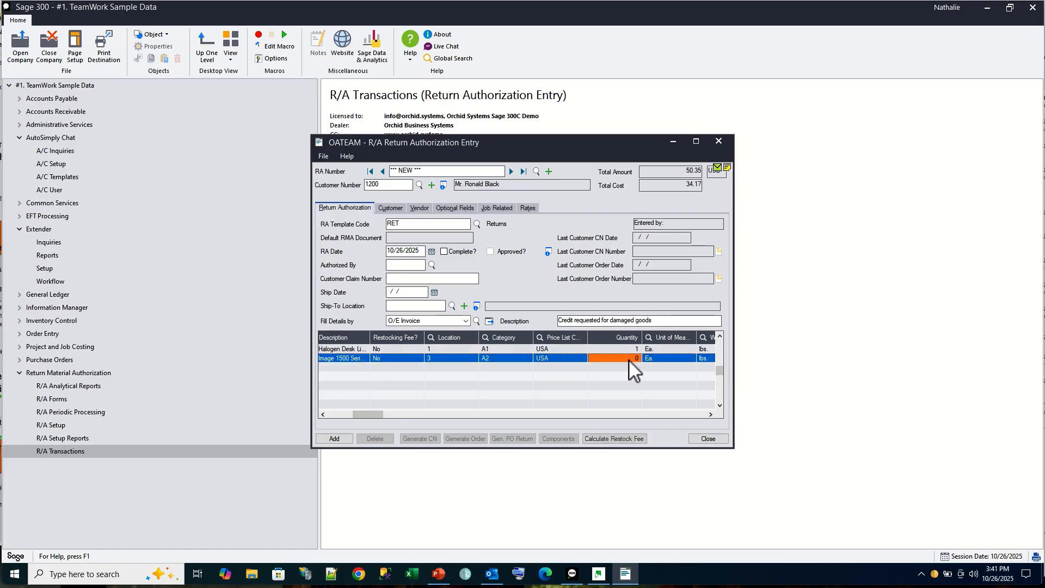
text(1)
key(Tab)
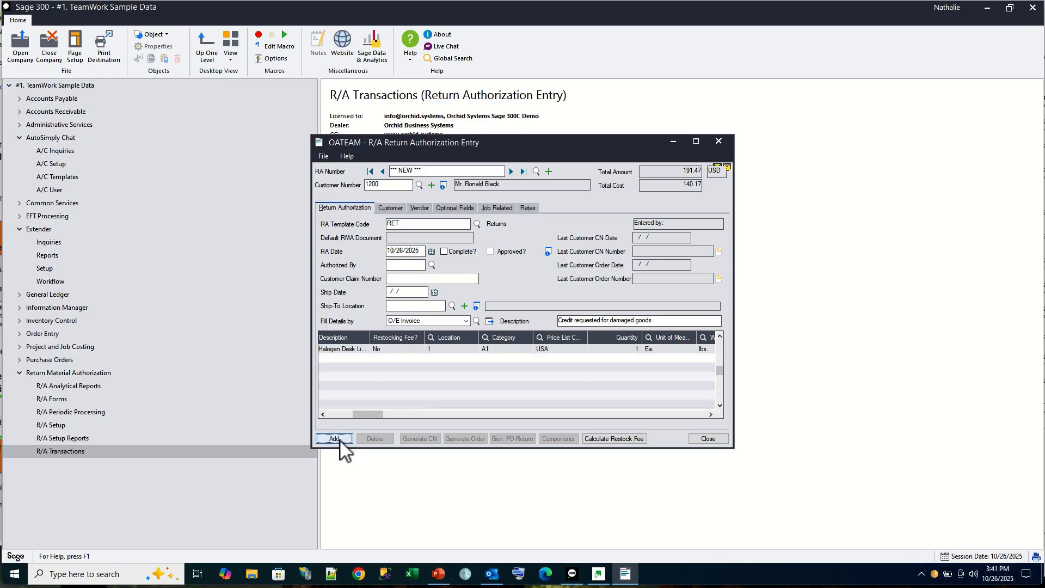
click(337, 439)
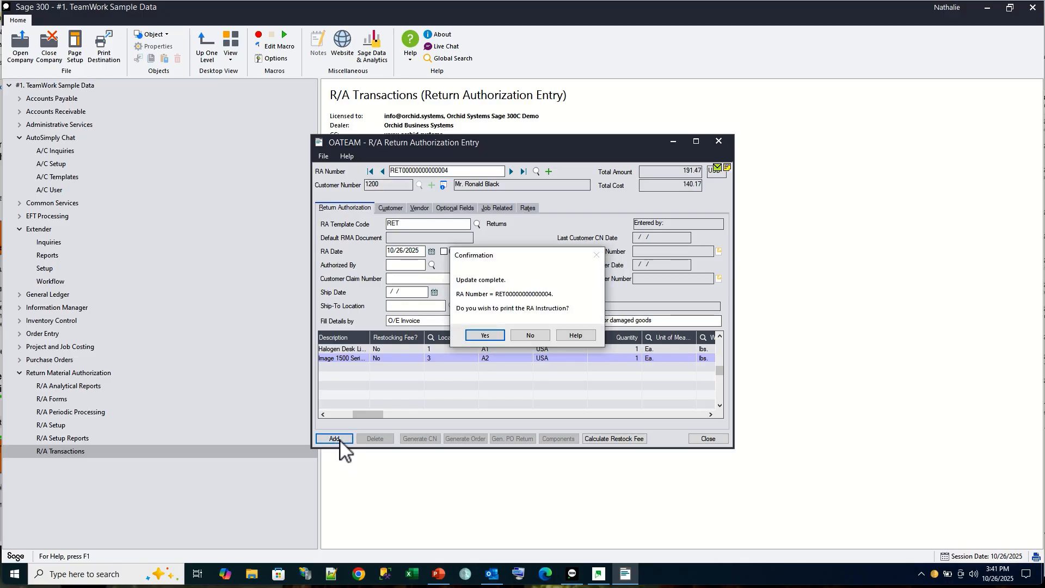
click(523, 334)
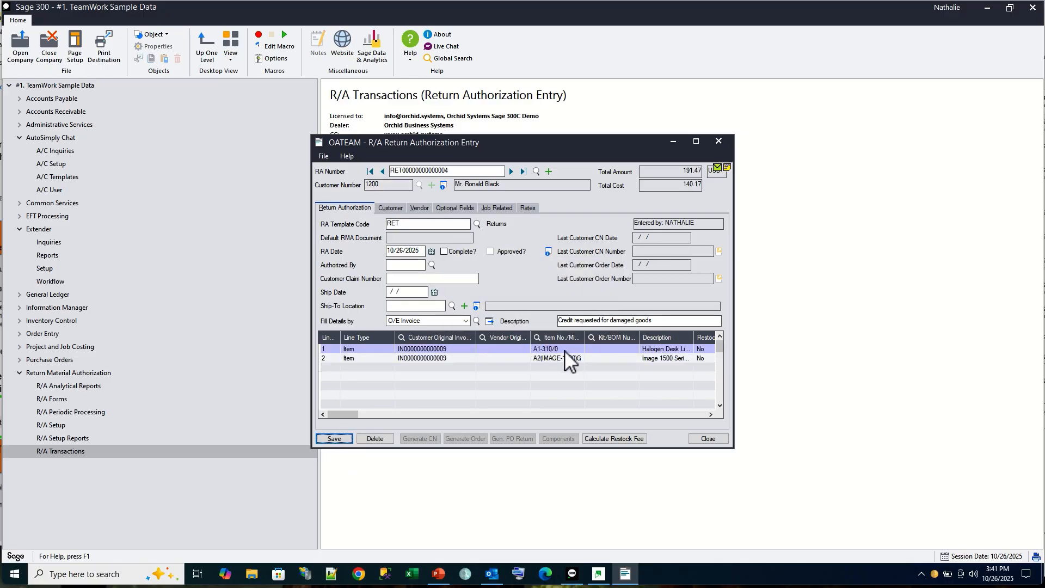
Step: Exclude the Halogen Desk Light line from the replacement order and save the line
click(563, 351)
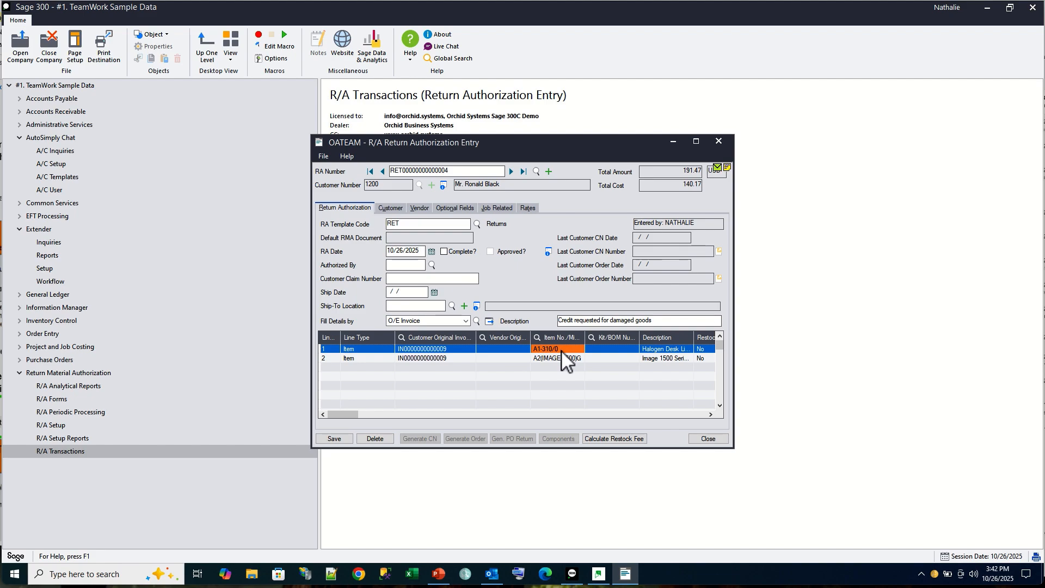
double_click(563, 354)
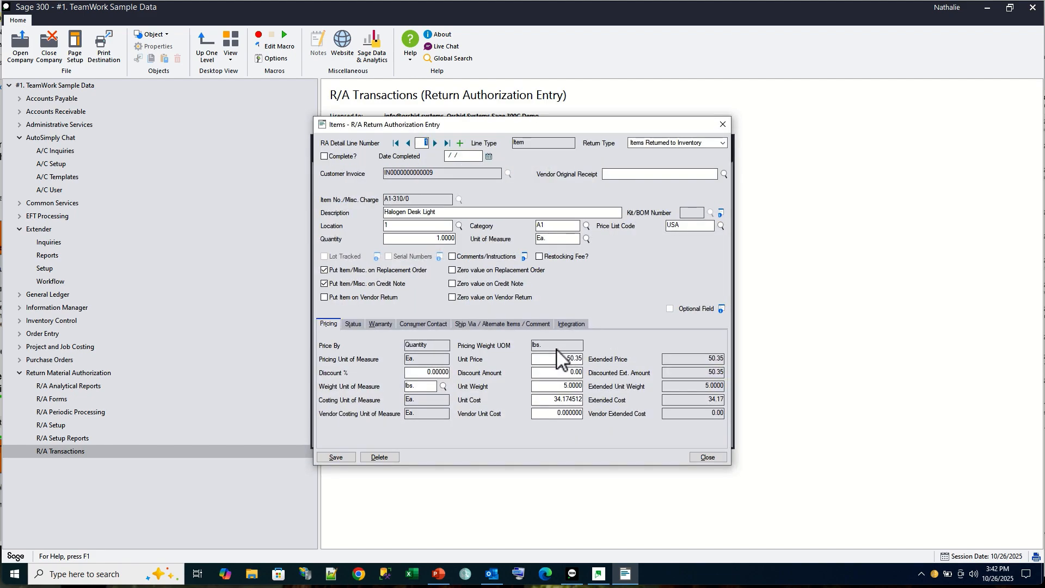
click(330, 271)
click(333, 458)
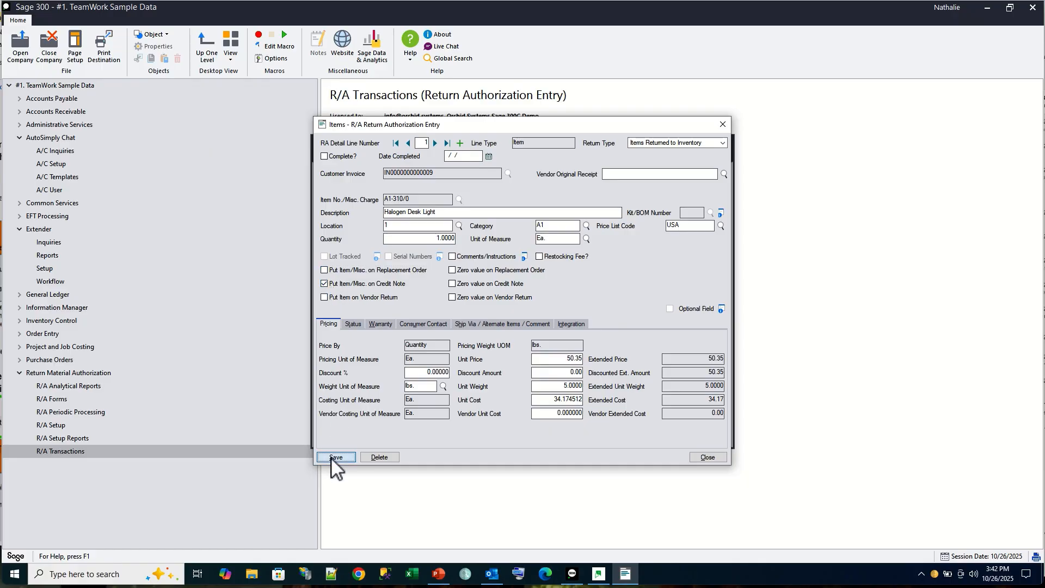
Step: Exclude the Image 1500 Series Desk Accessories line from the replacement order and save the return authorization without printing the RA Instruction
click(434, 143)
click(325, 271)
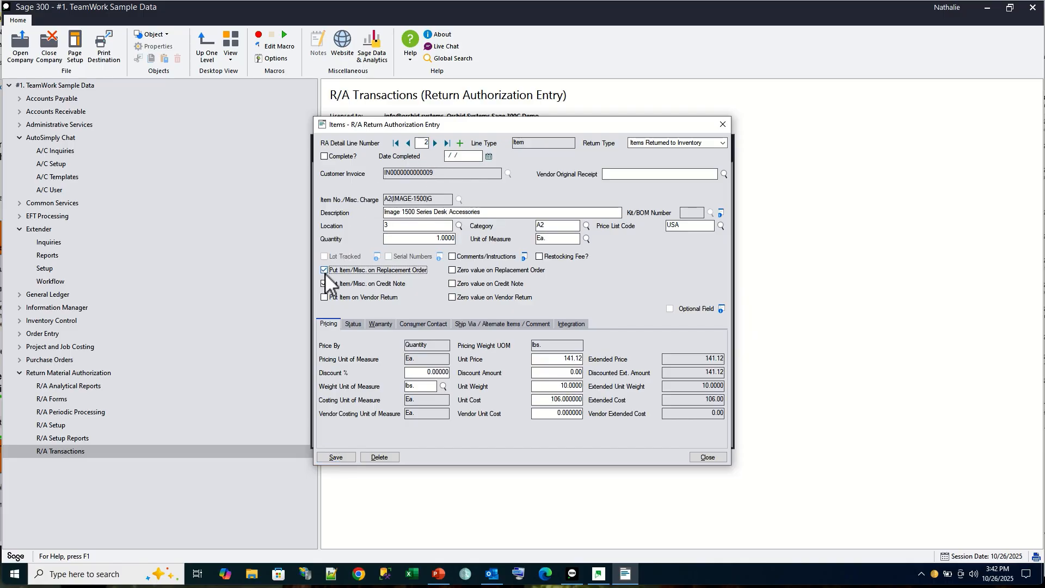
click(325, 272)
click(336, 457)
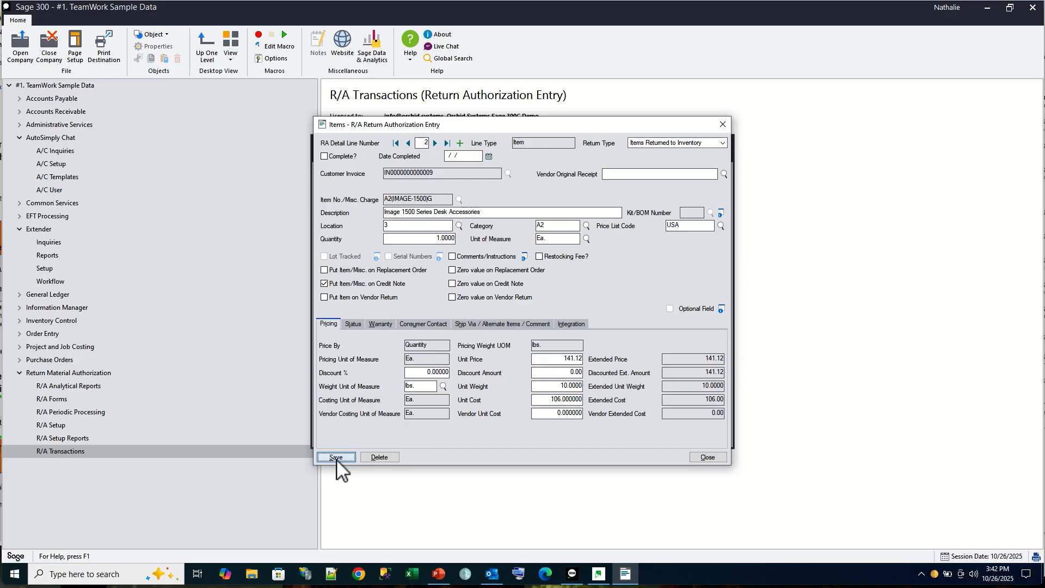
click(704, 458)
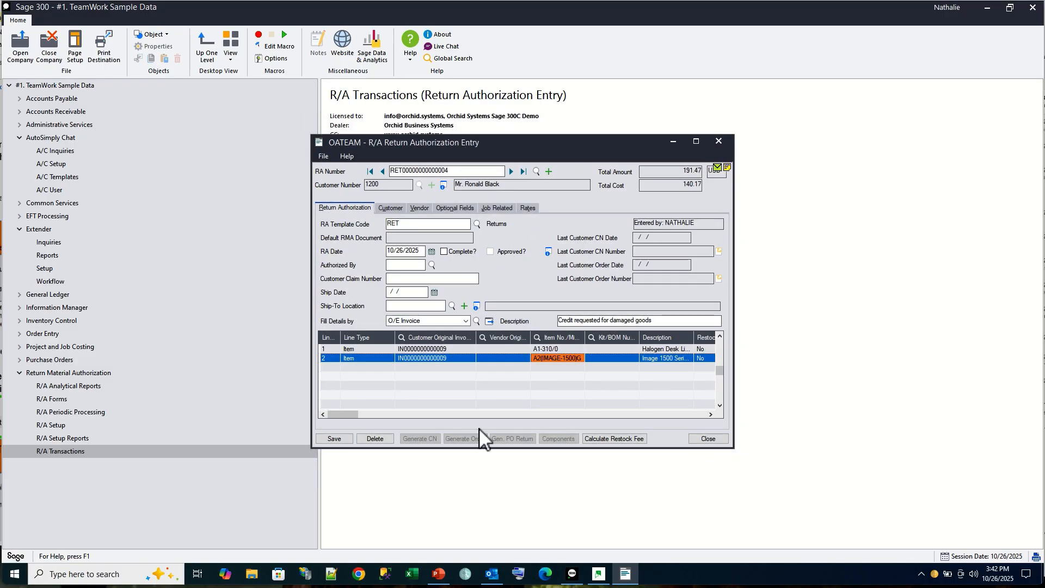
click(328, 439)
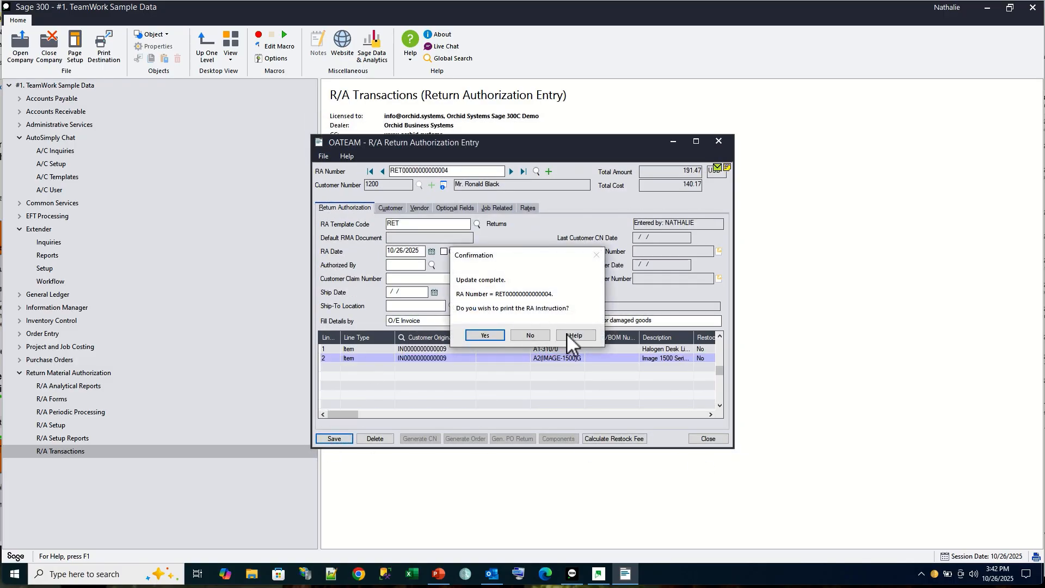
click(531, 335)
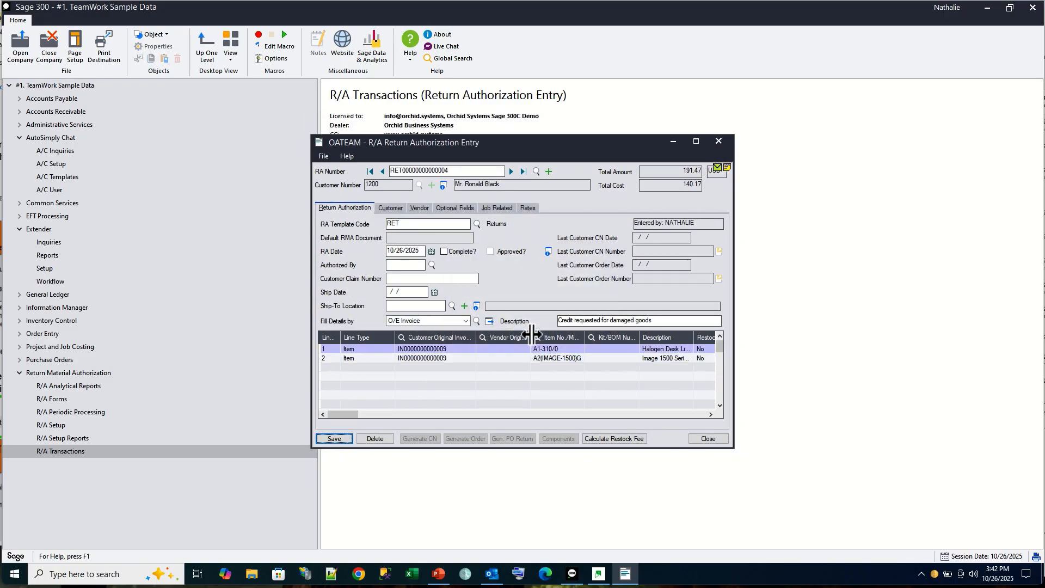
Step: Save the return authorization marked as complete, close the workflow message and decline printing the RA Instruction
click(444, 252)
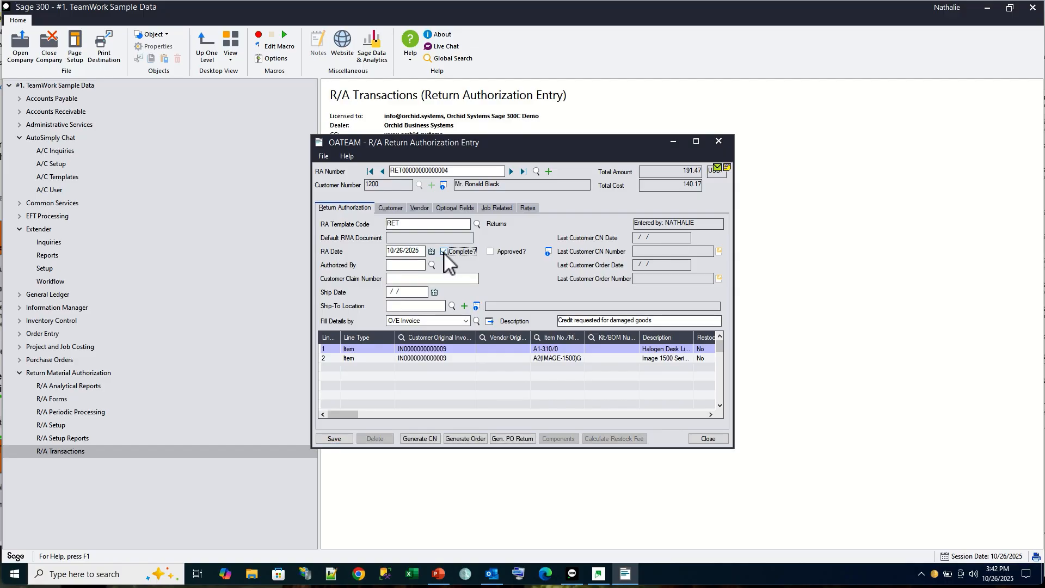
click(327, 438)
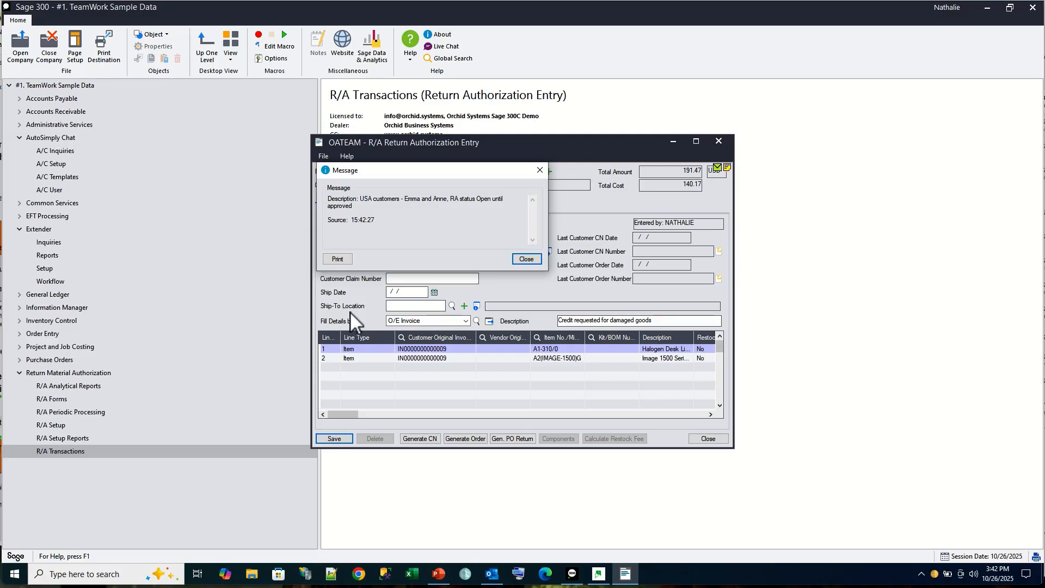
drag(419, 168, 517, 280)
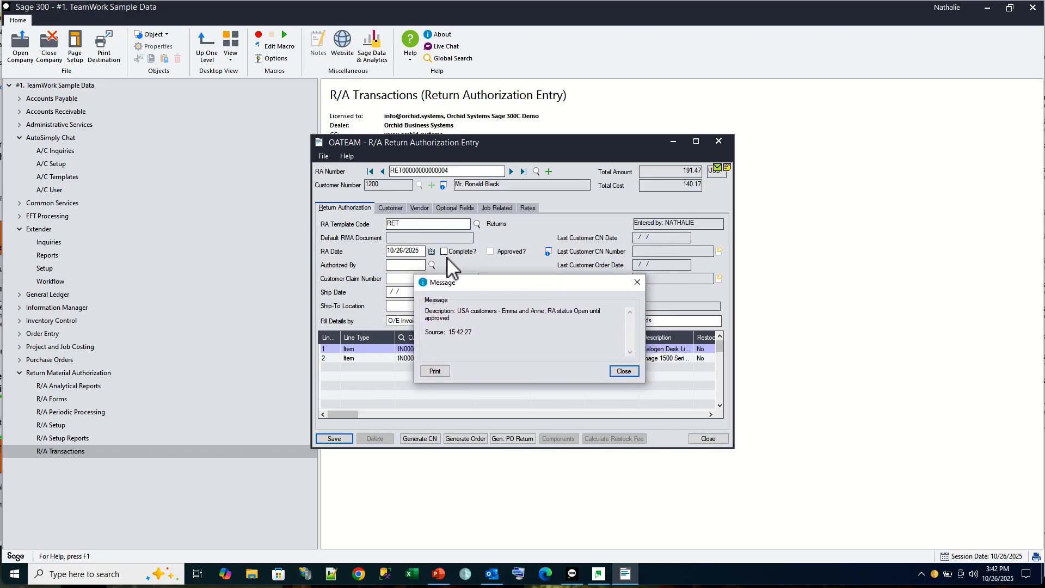
click(624, 371)
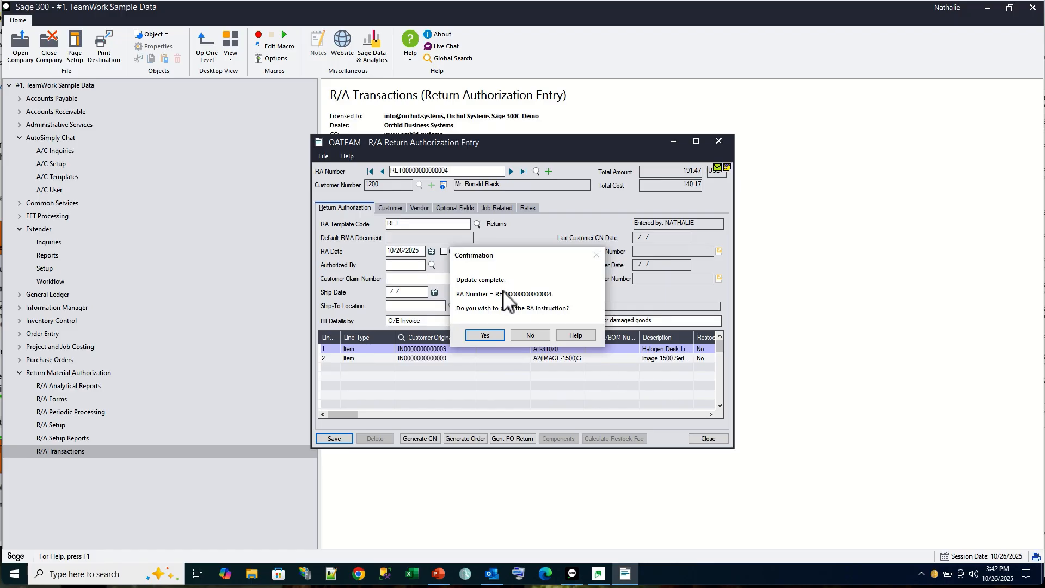
click(527, 335)
Step: Try to mark the return authorization as complete again while its workflow is in progress, and decline printing
click(445, 251)
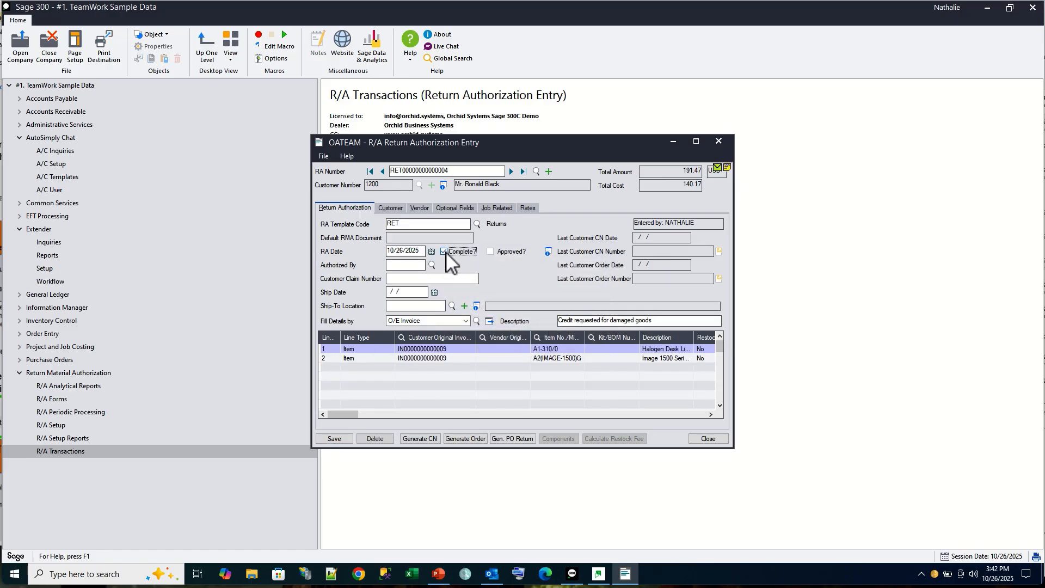
click(332, 438)
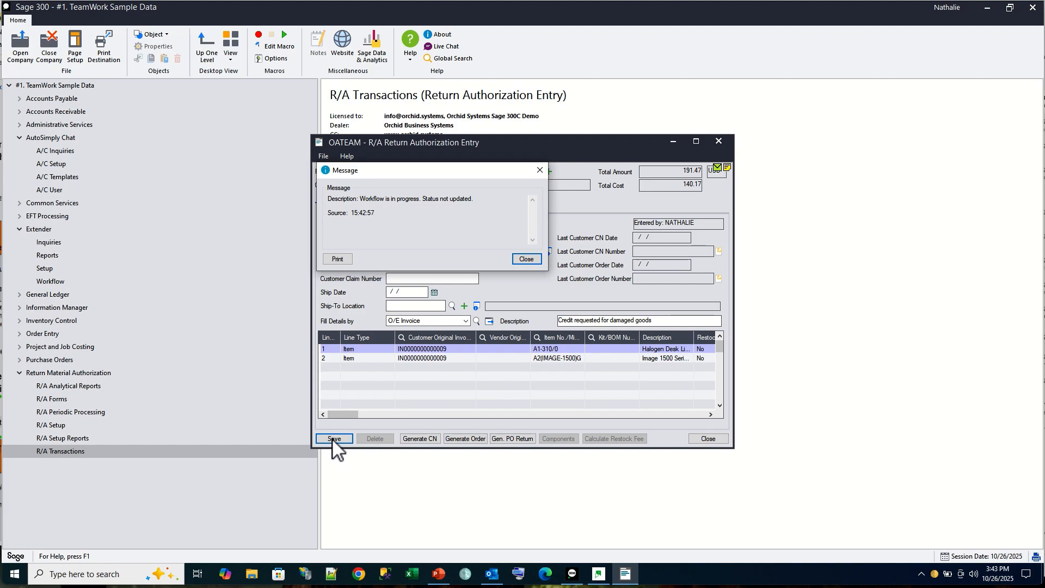
click(518, 261)
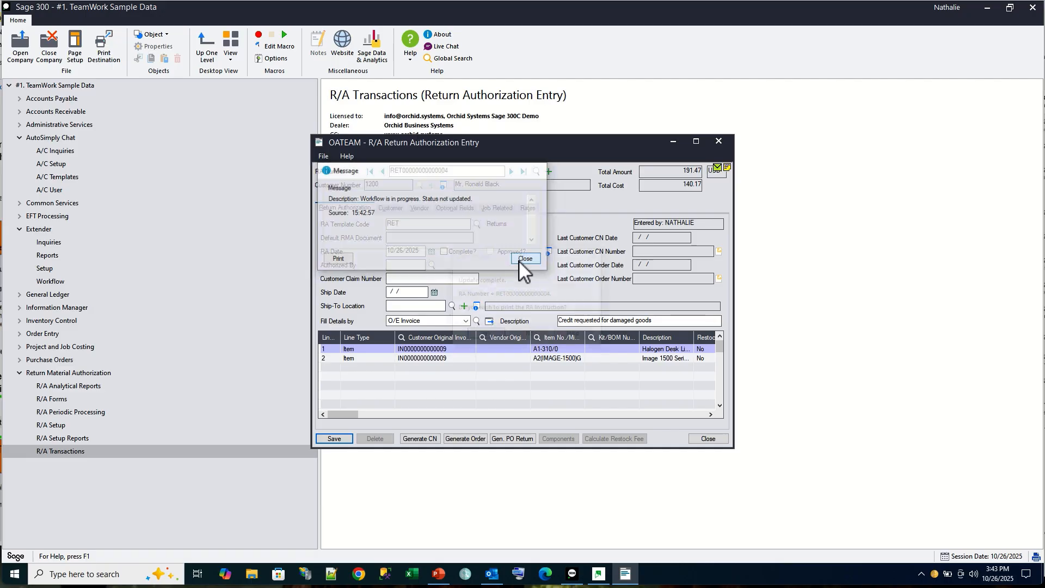
click(527, 335)
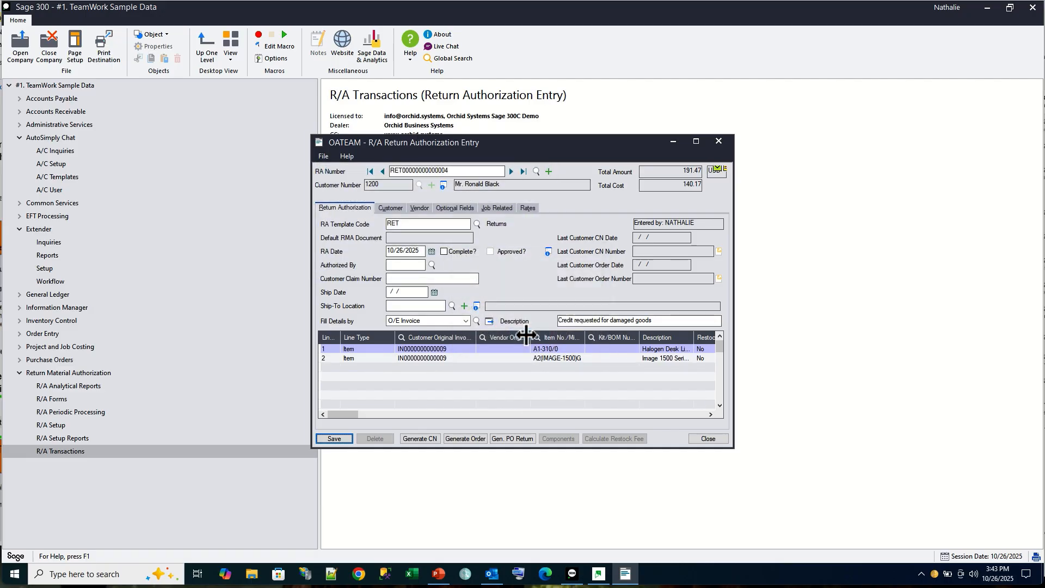
Step: Close the return authorization entry and open the Extender Workflow Console to check the RMA completion approval request
click(719, 142)
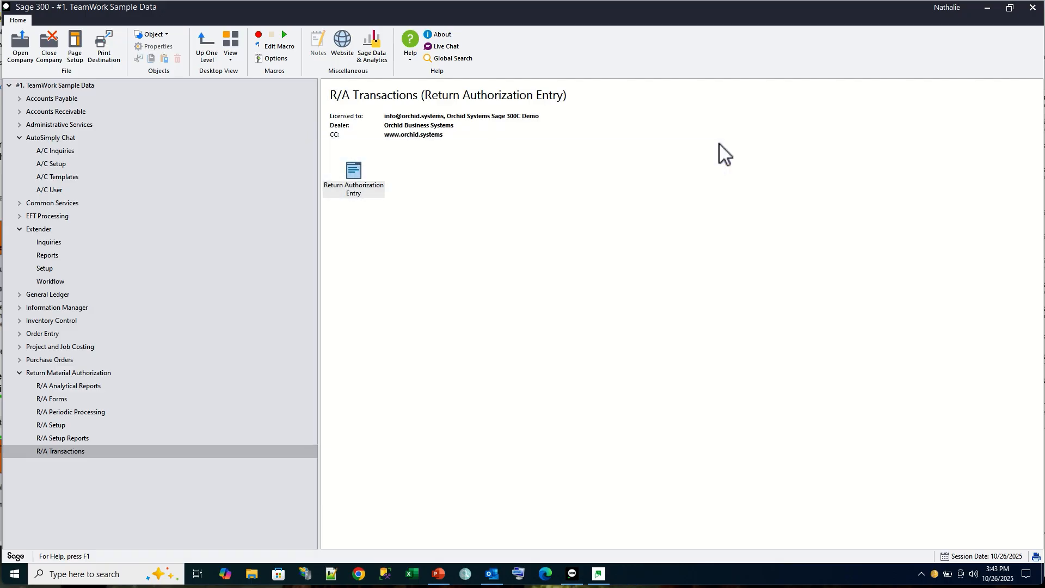
click(53, 281)
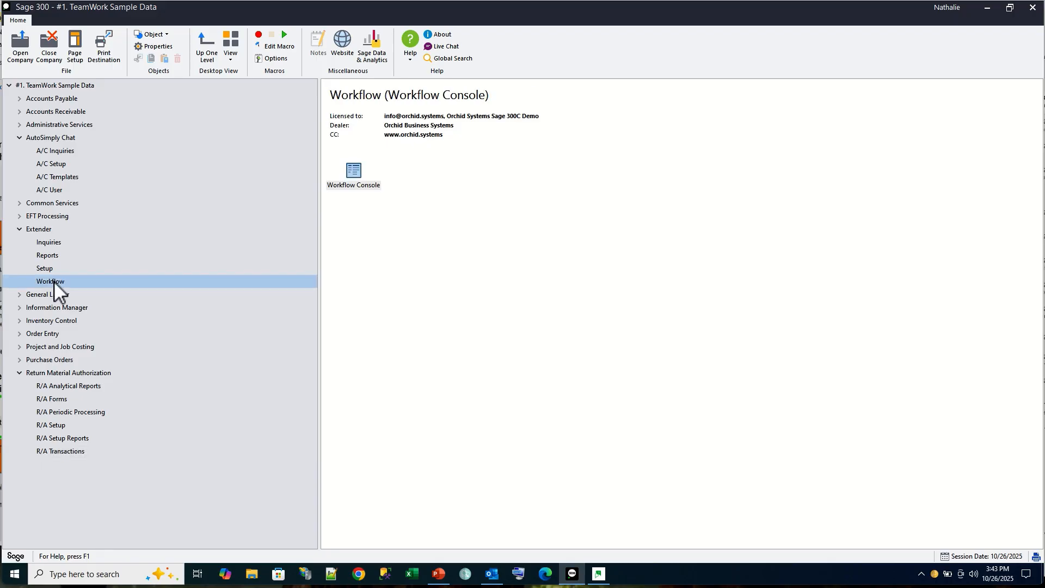
double_click(354, 182)
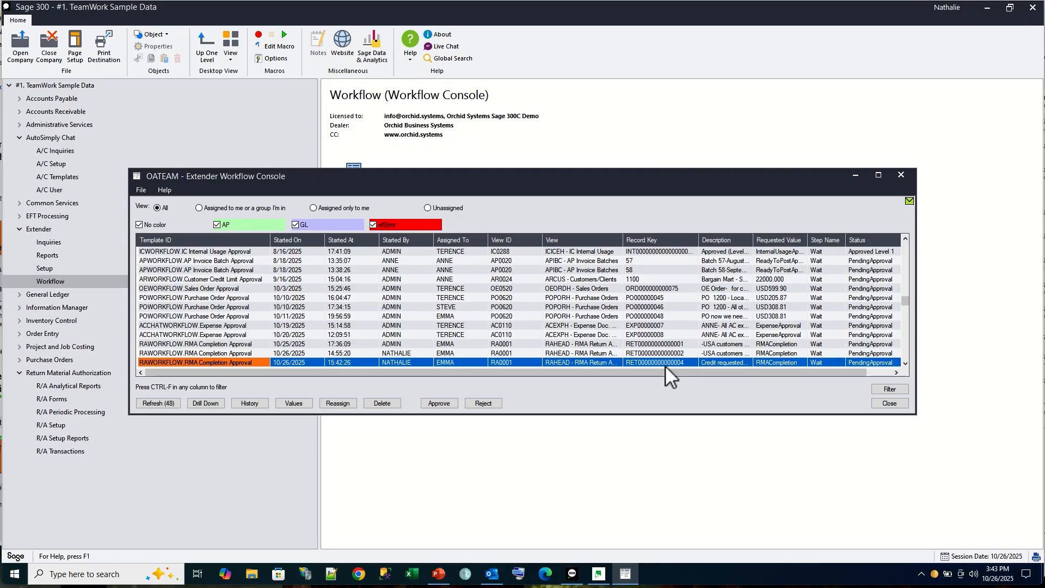
Step: Switch to AutoSimplyChat and open the newest RA return approval chat for the damaged-goods credit request
click(572, 576)
click(599, 575)
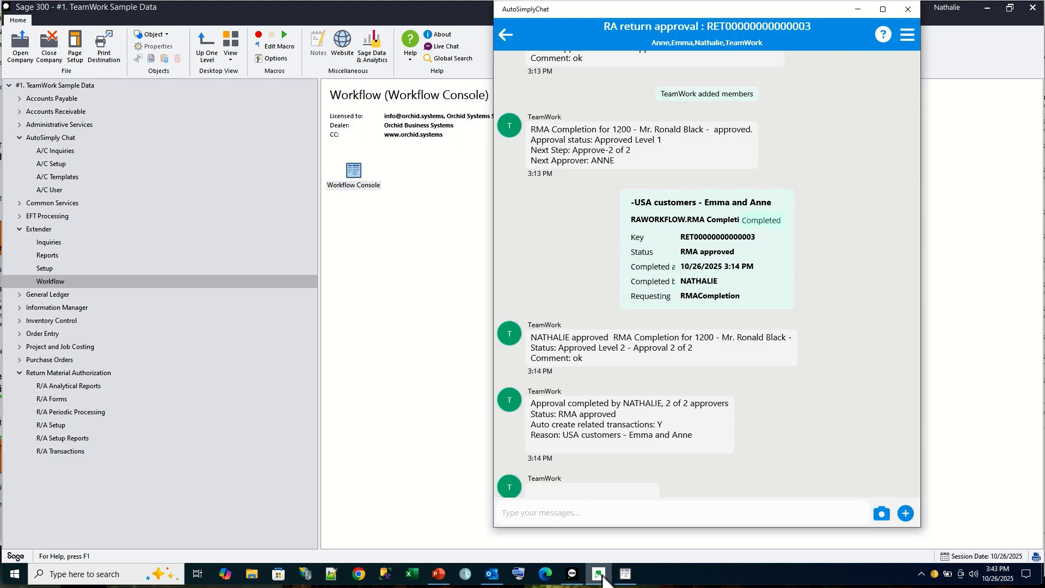
click(505, 36)
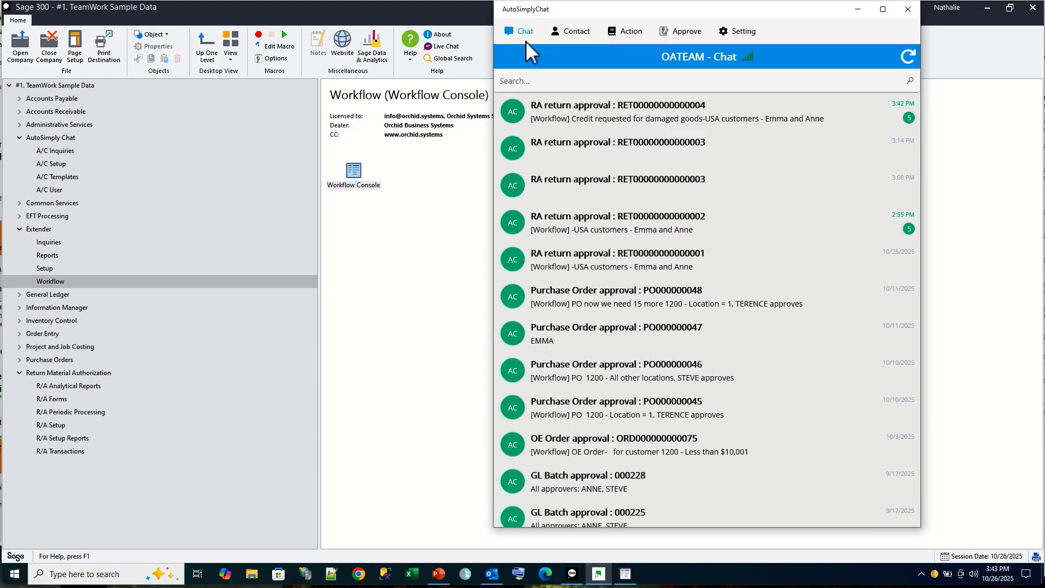
click(646, 116)
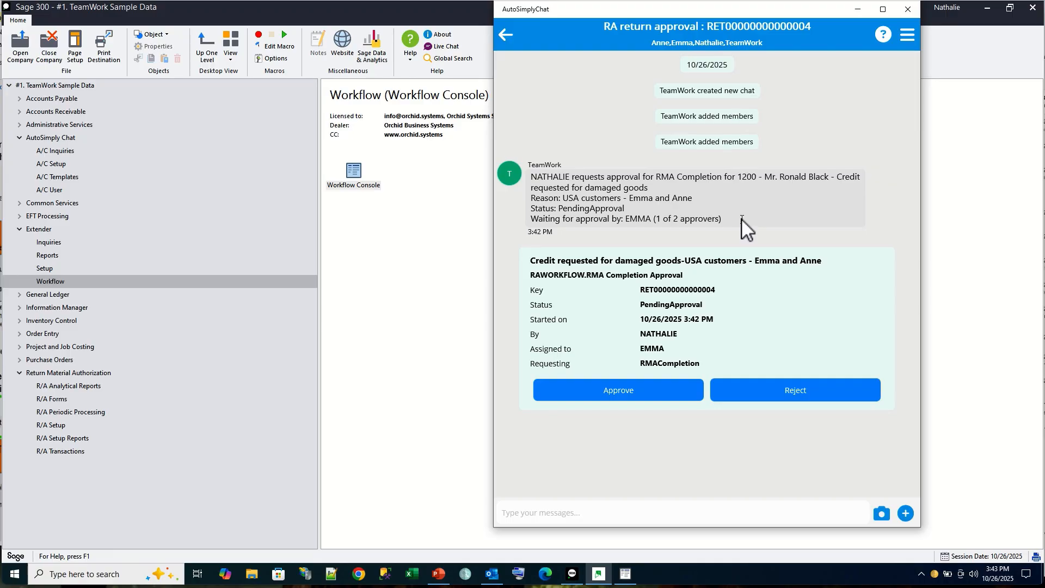
Step: Run the chat queries for the RA total amount, total cost and applied invoice number, and for the RA ship-to address
click(885, 35)
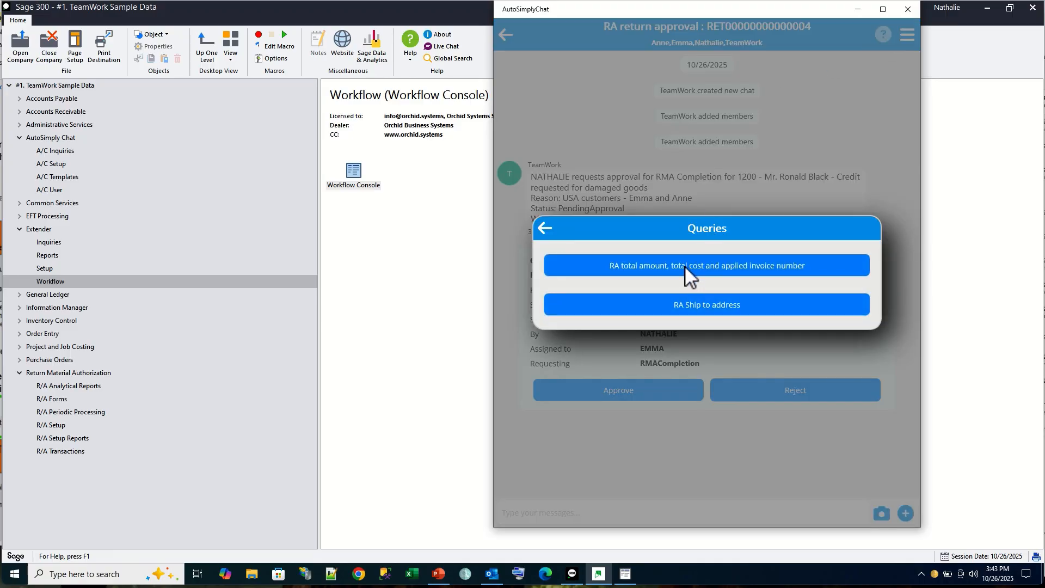
click(684, 266)
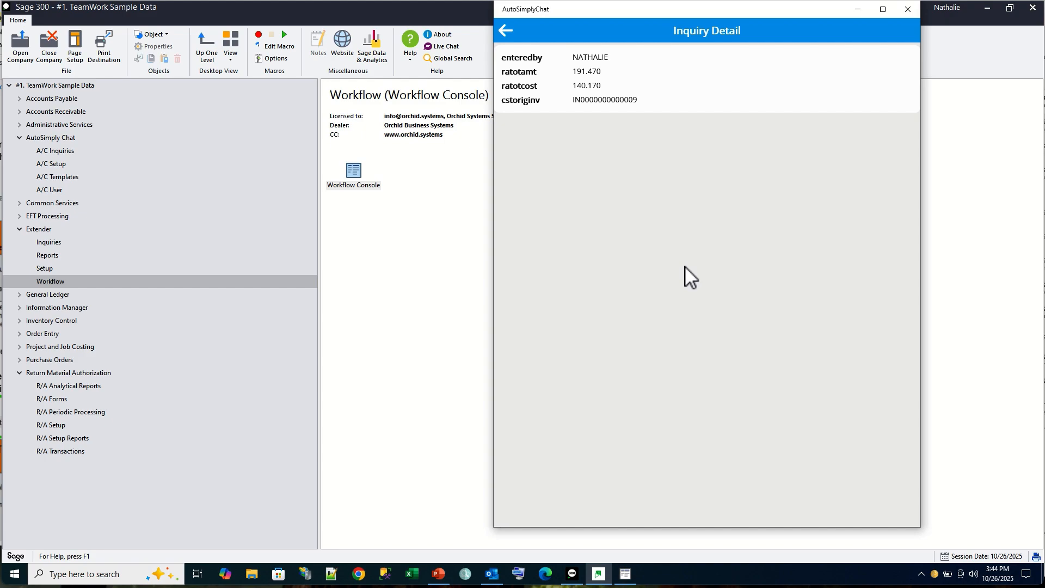
click(506, 33)
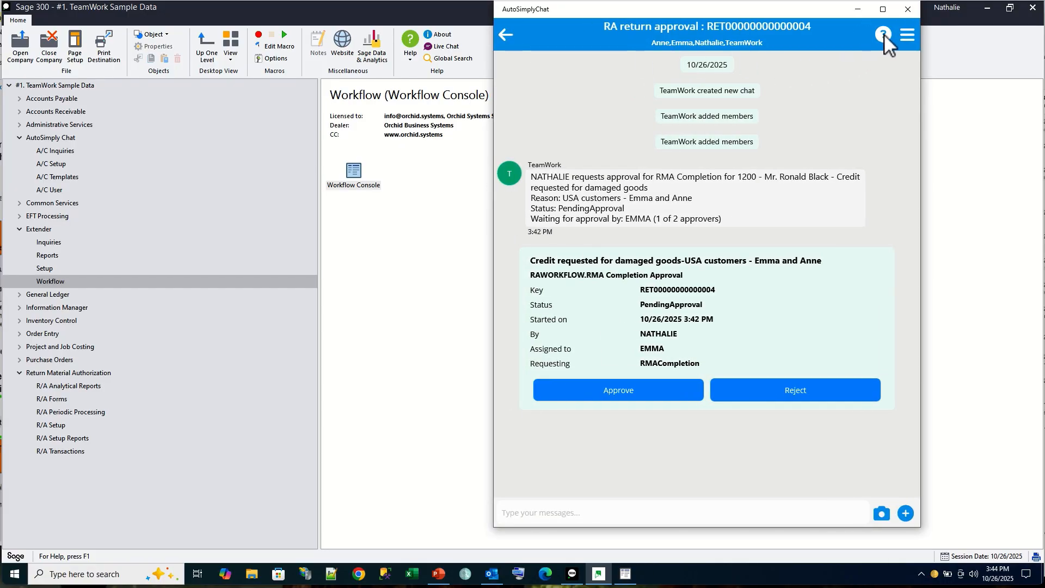
click(884, 34)
click(707, 305)
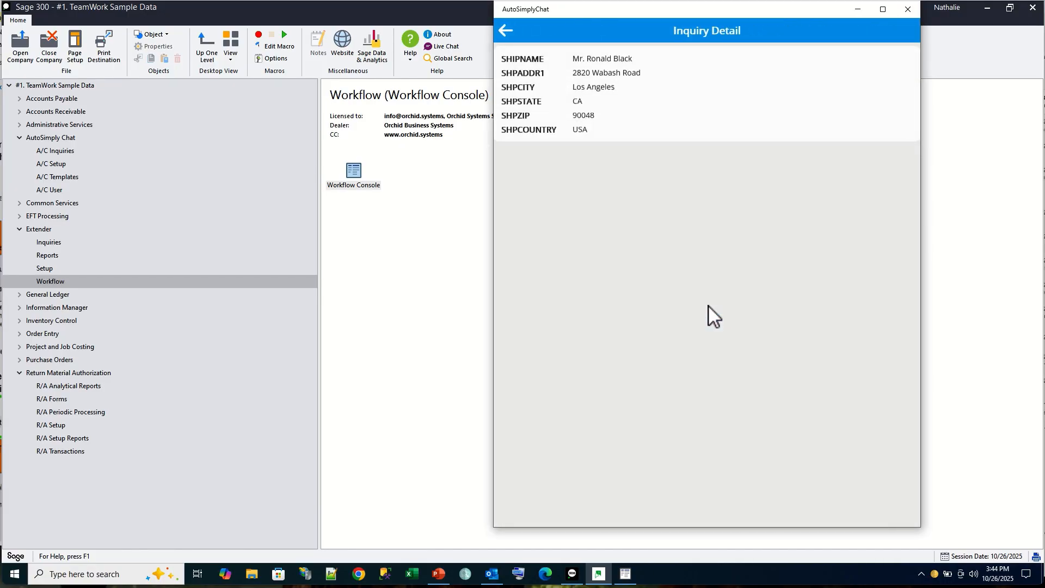
click(508, 32)
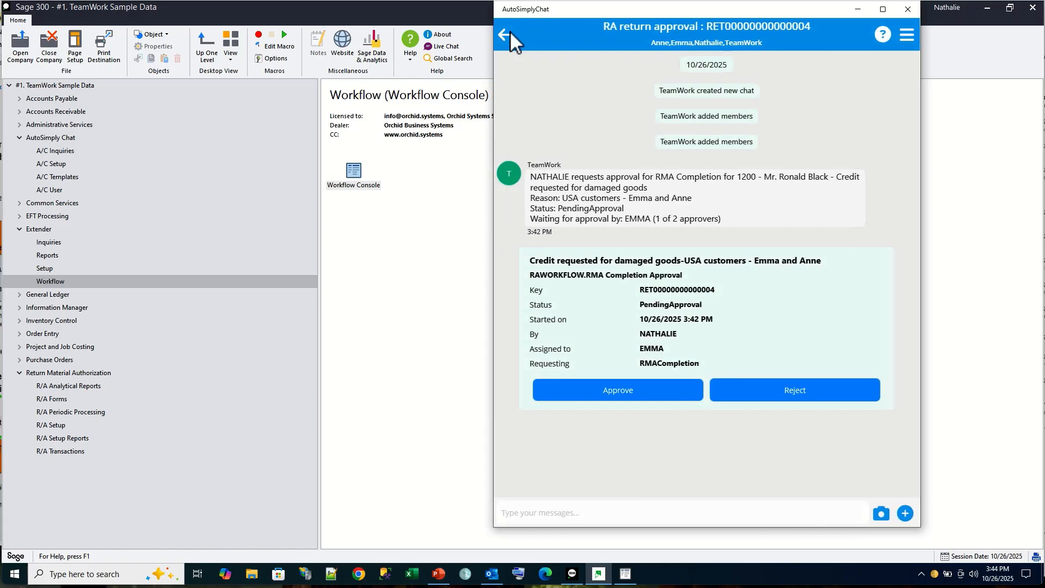
Step: Send the message "Ship to ok, and credit note value < $200 . OK" in the return approval chat
click(518, 513)
text(Shi)
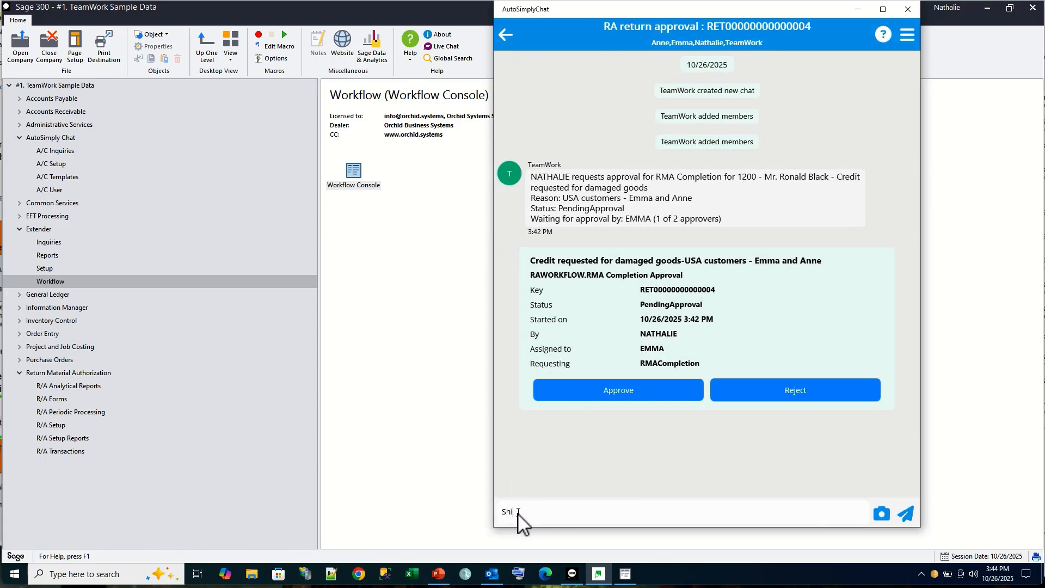
text(p to ok, and credit note value < $200 . OK)
click(906, 514)
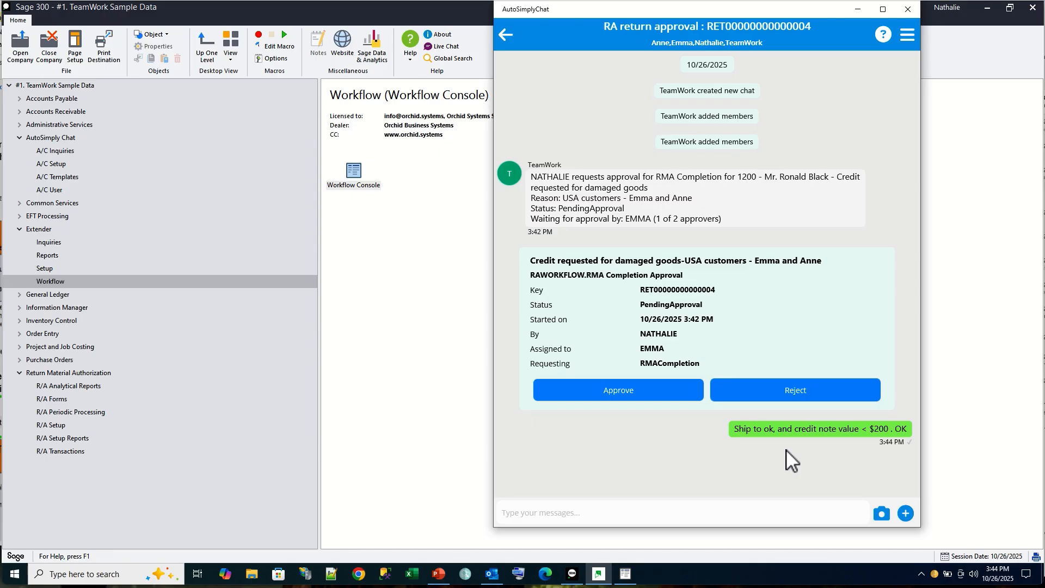
Step: Approve the RMA completion request from the chat with the approver's comment "CN < 200 - ok"
click(640, 394)
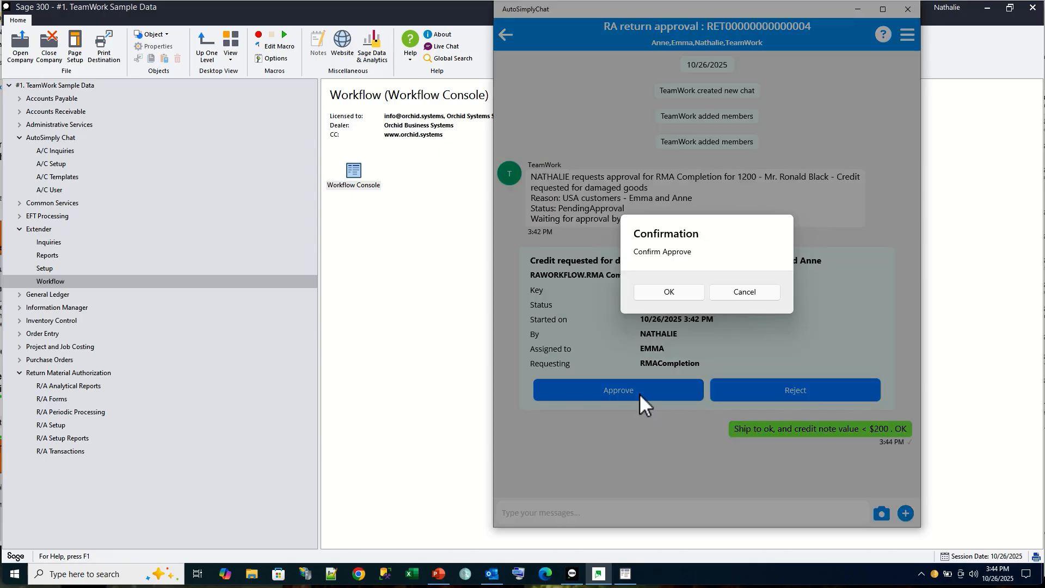
click(670, 293)
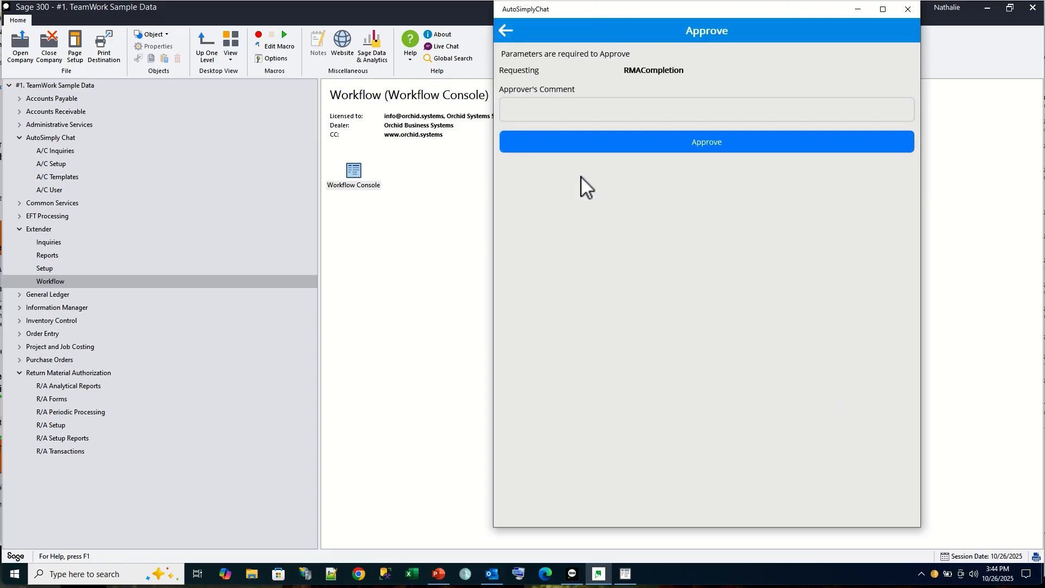
text(CN < 200 - ok)
click(677, 148)
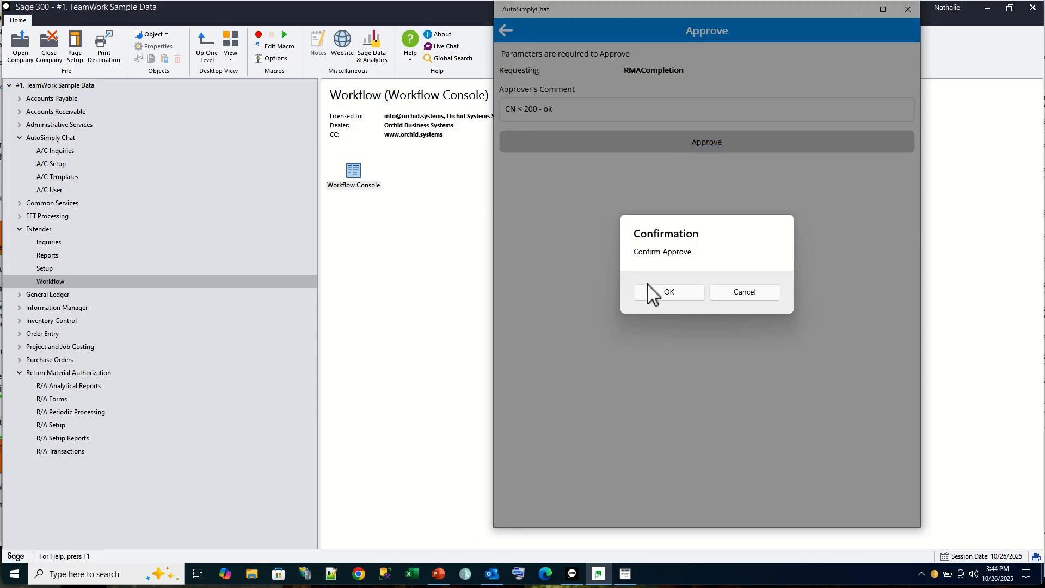
click(659, 295)
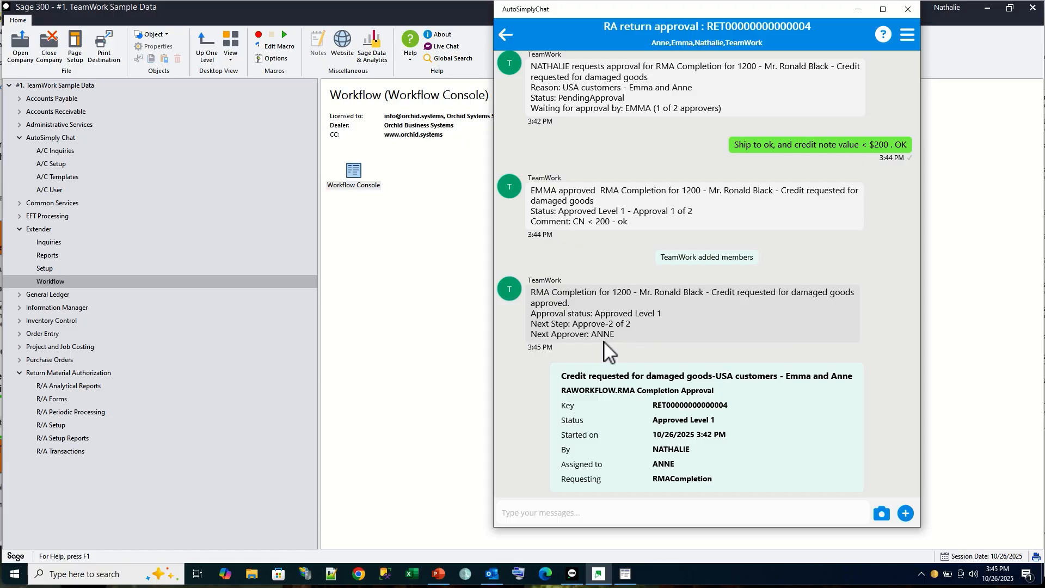
Step: Refresh the Workflow Console in Sage 300, check the latest RMA Completion Approval entry's assignee and status, and close the console
click(59, 282)
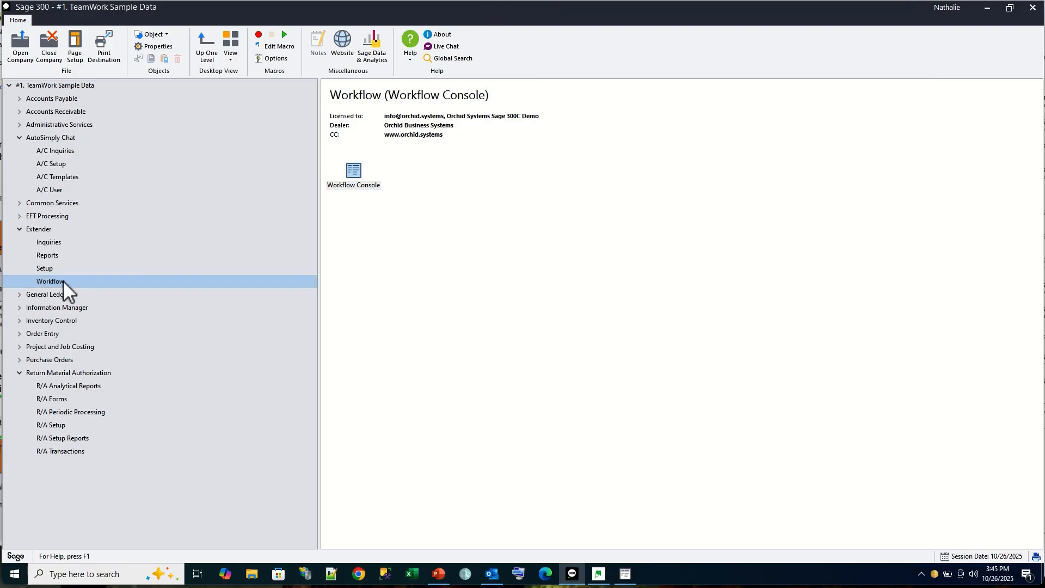
double_click(356, 173)
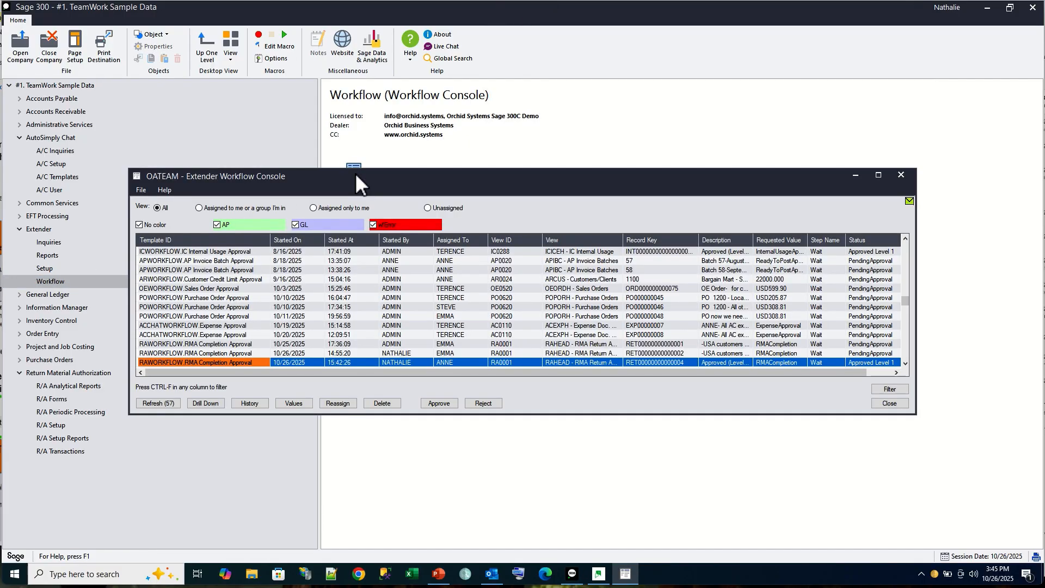
click(167, 402)
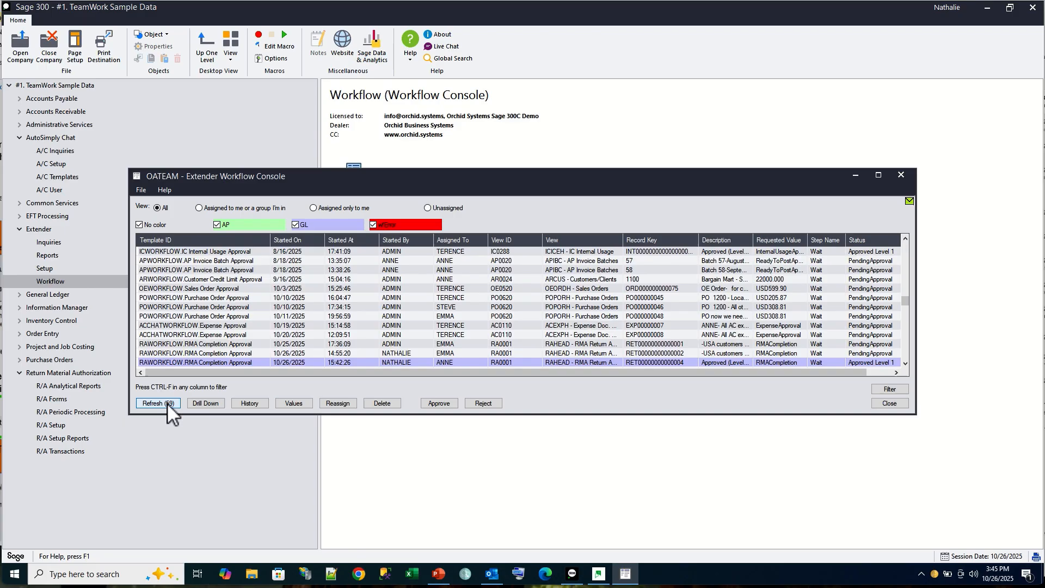
click(374, 362)
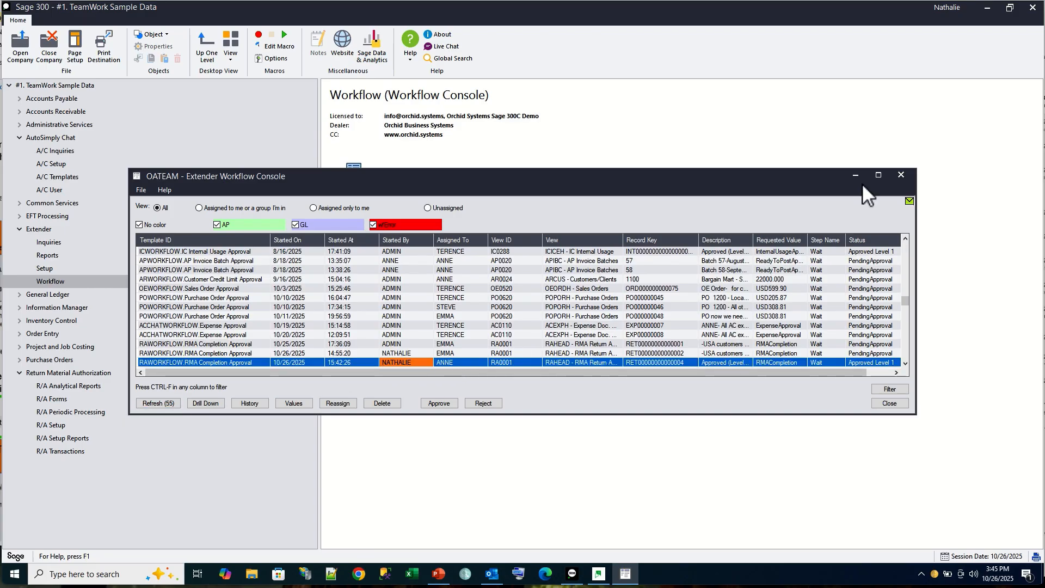
click(902, 176)
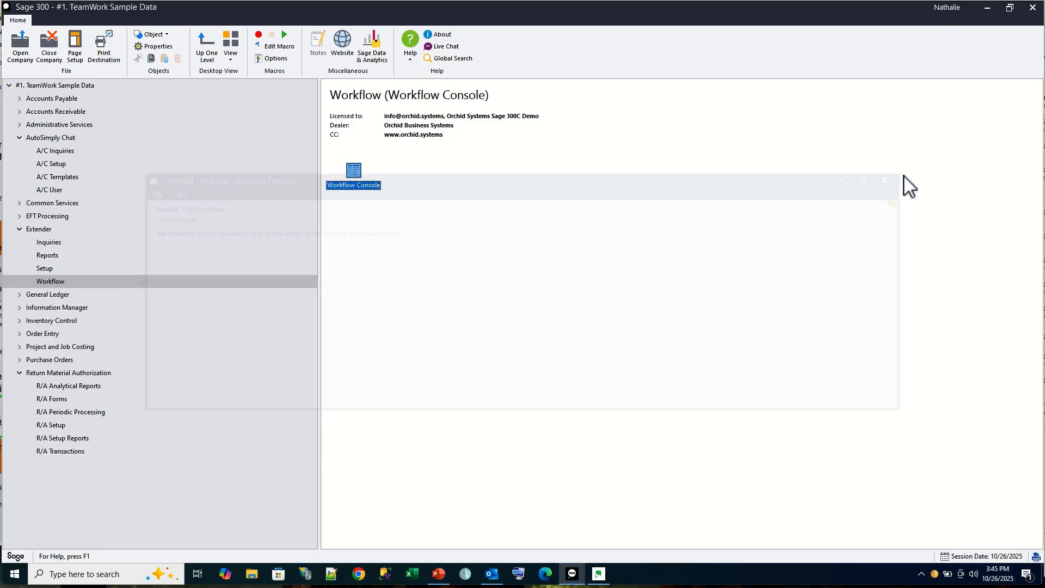
Step: Load the last return authorization in Return Authorization Entry and review its RMA Chat history from the first message to the latest
click(75, 452)
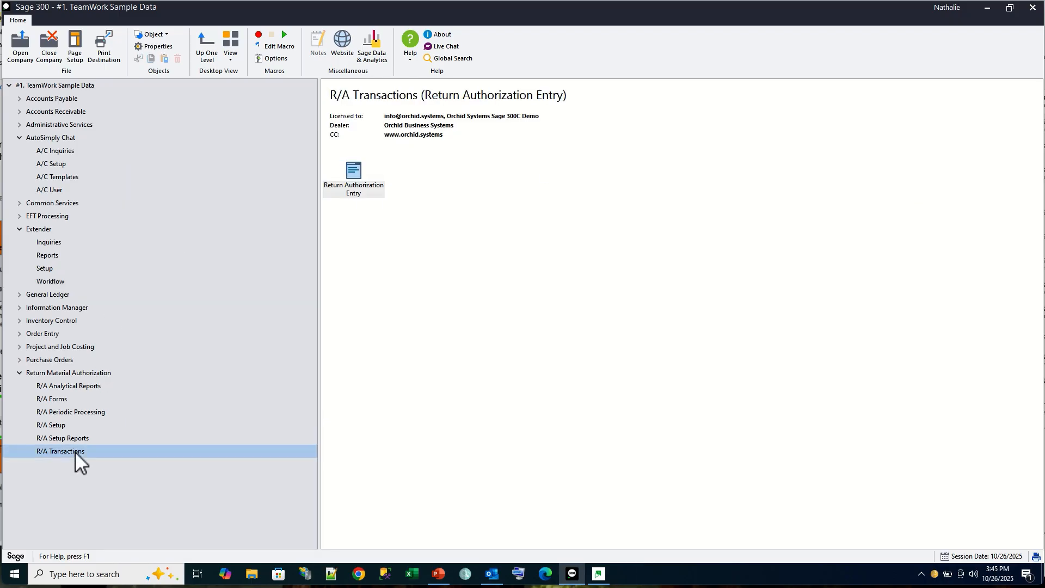
double_click(355, 172)
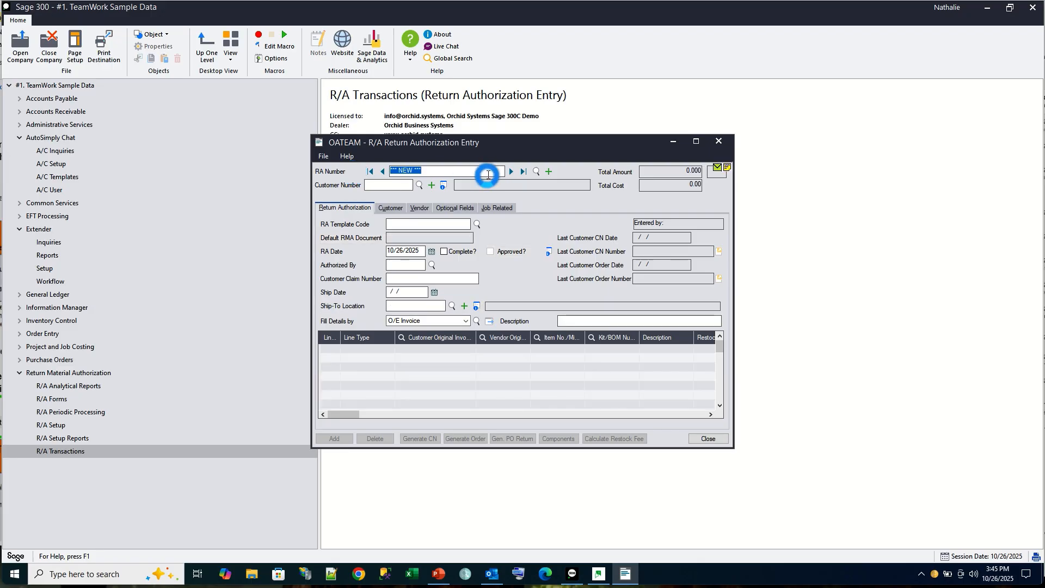
click(525, 171)
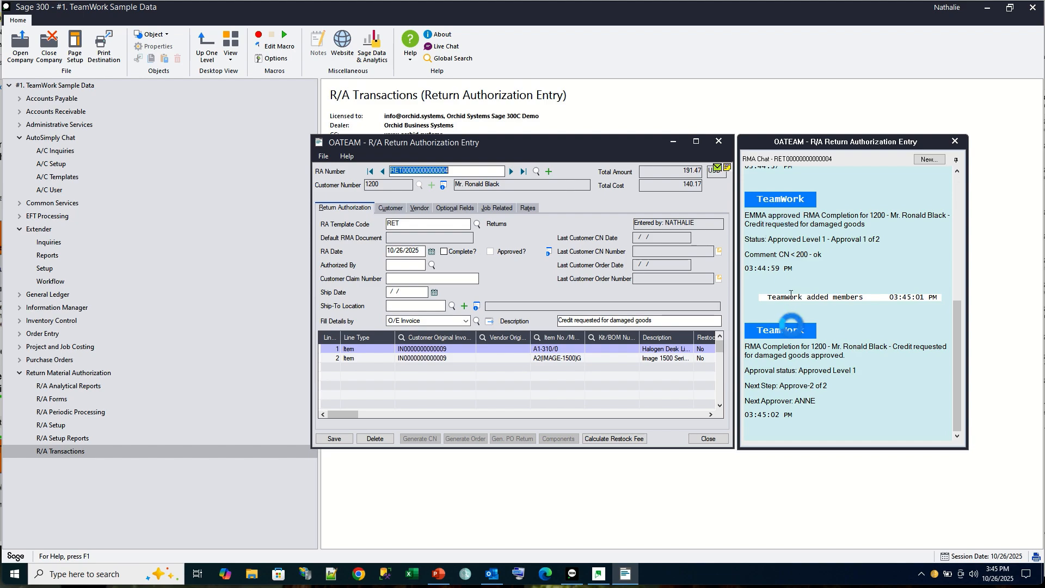
scroll(791, 330, up, 8)
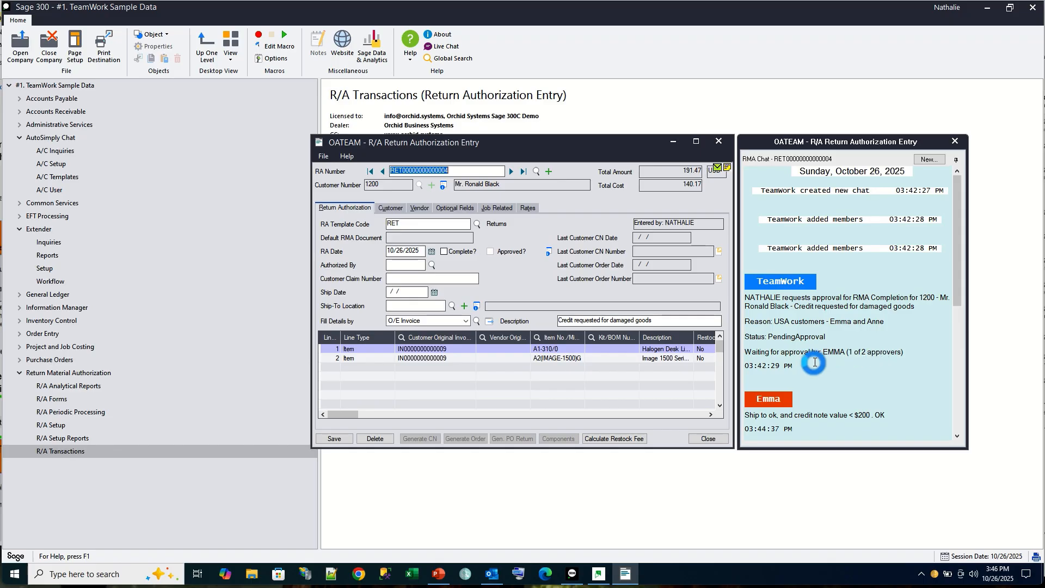
scroll(814, 362, down, 2)
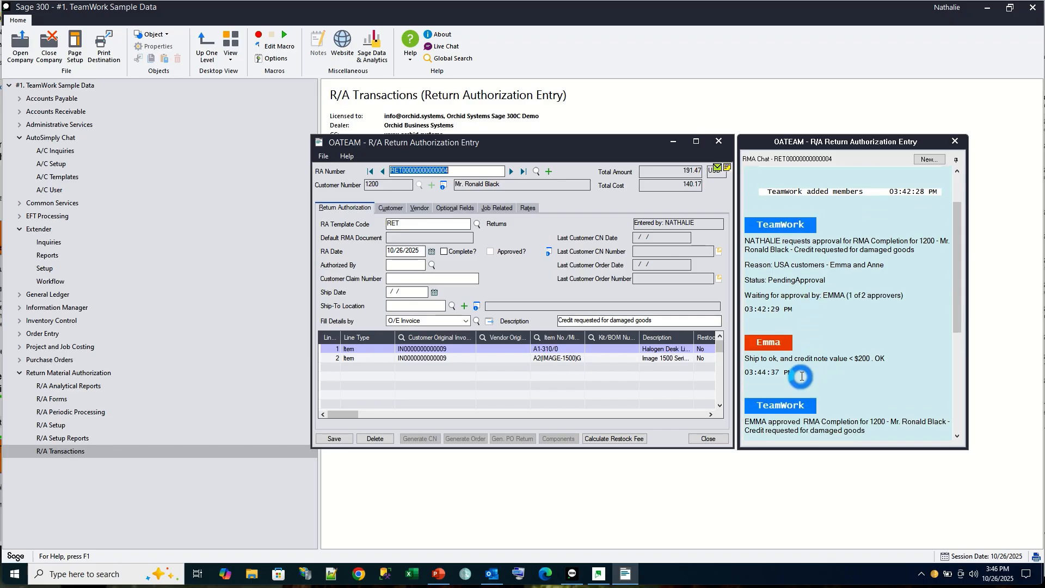
scroll(802, 377, down, 3)
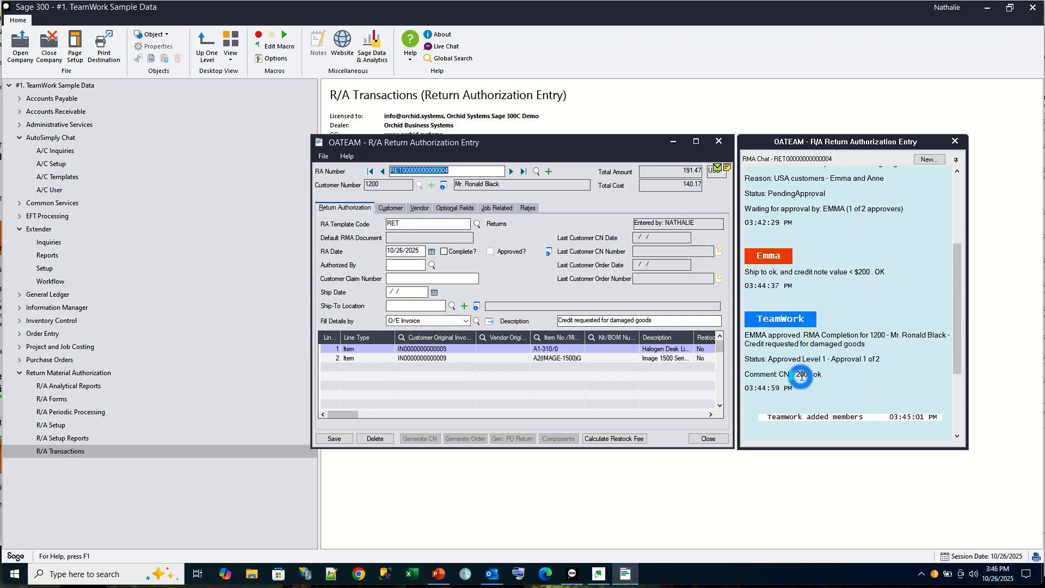
scroll(814, 364, down, 4)
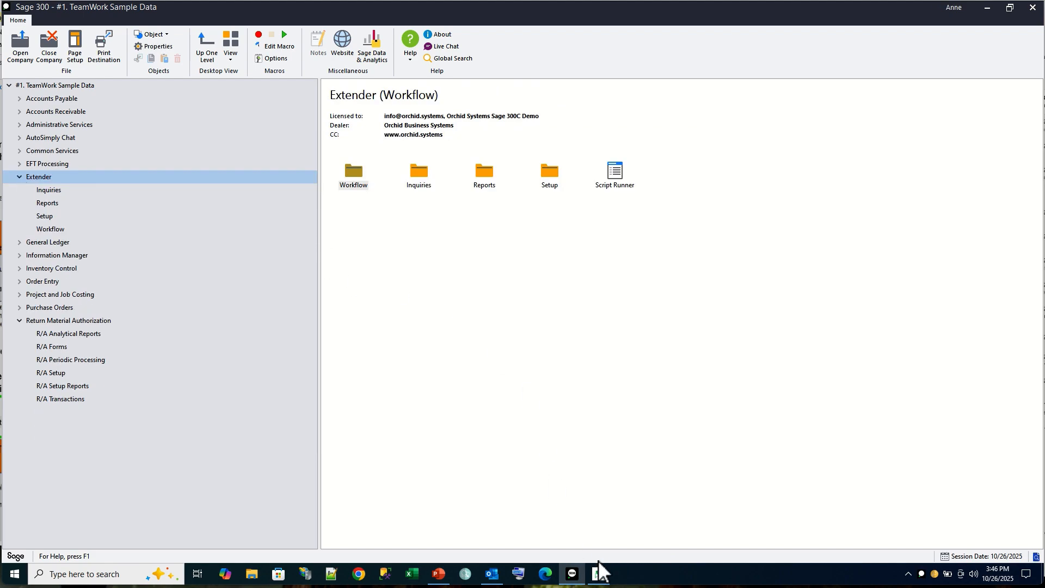
Step: Open the Extender Workflow Console and restrict the list to workflows assigned only to the current user
mouse_move(570, 578)
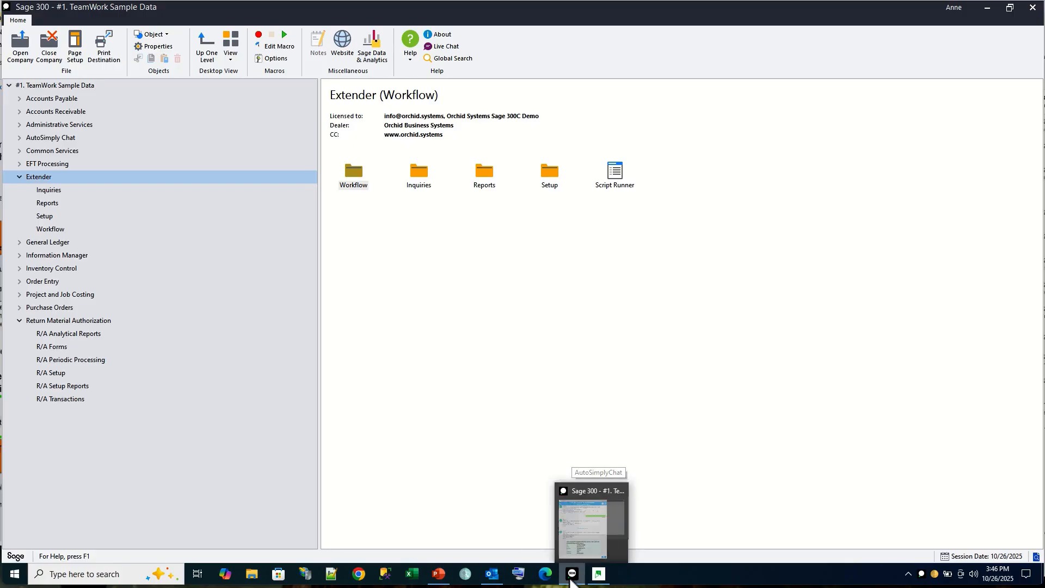
click(53, 229)
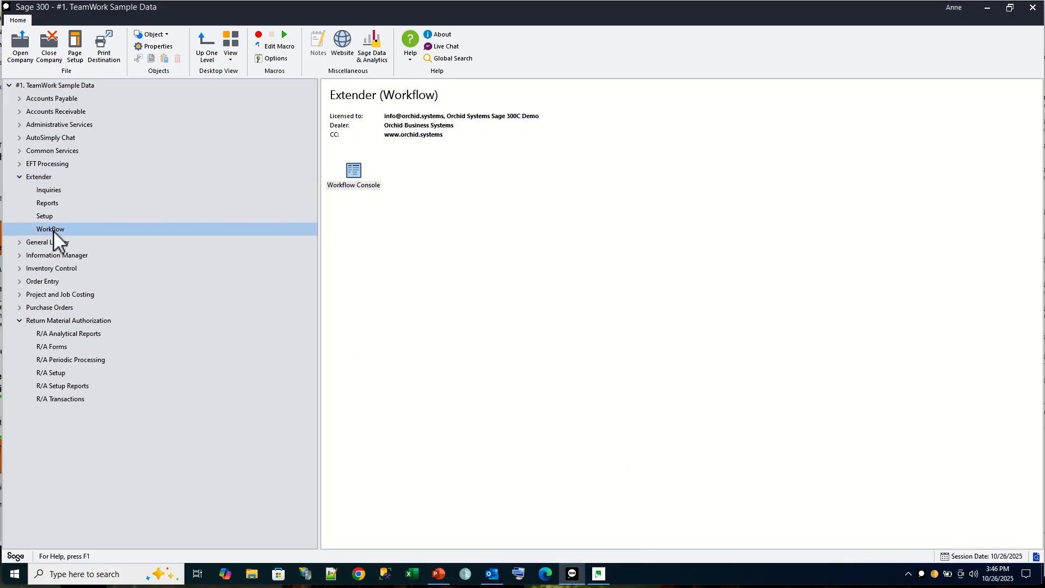
double_click(352, 176)
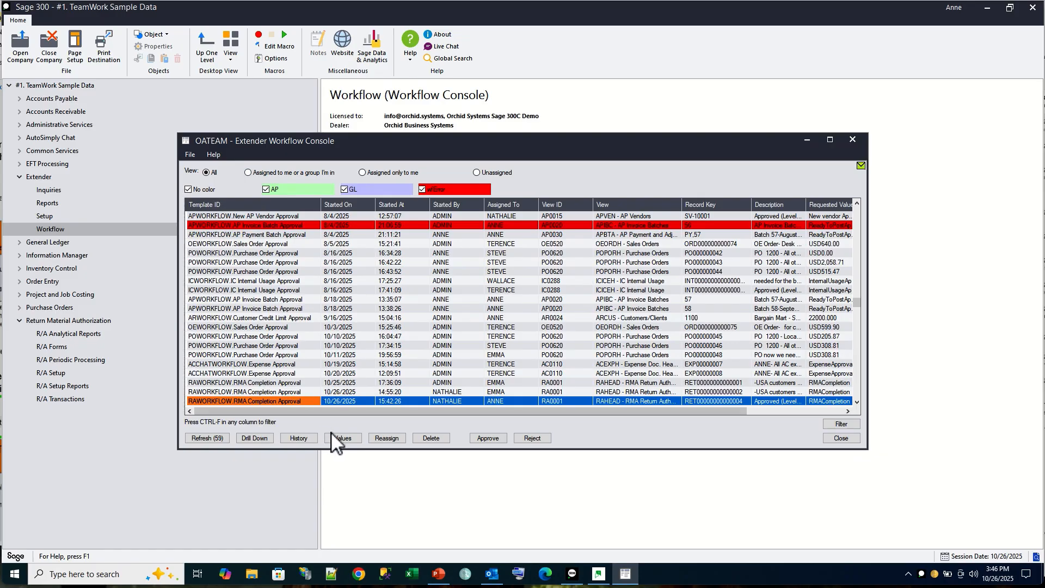
click(362, 172)
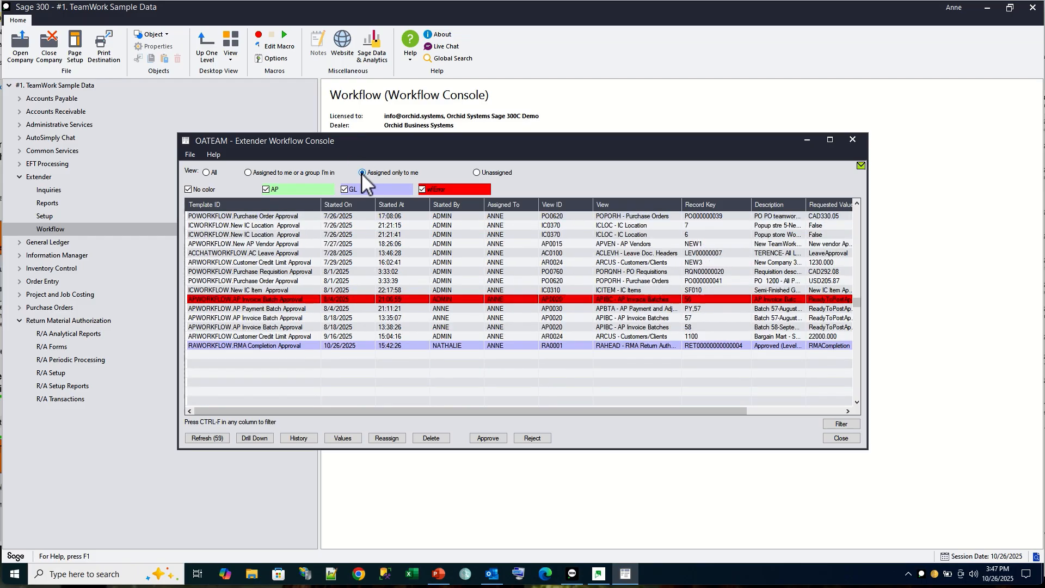
Step: Drill down from the 10/26/2025 RMA Completion Approval entry to its return, review the detail lines and RMA Chat, and close the return
click(317, 347)
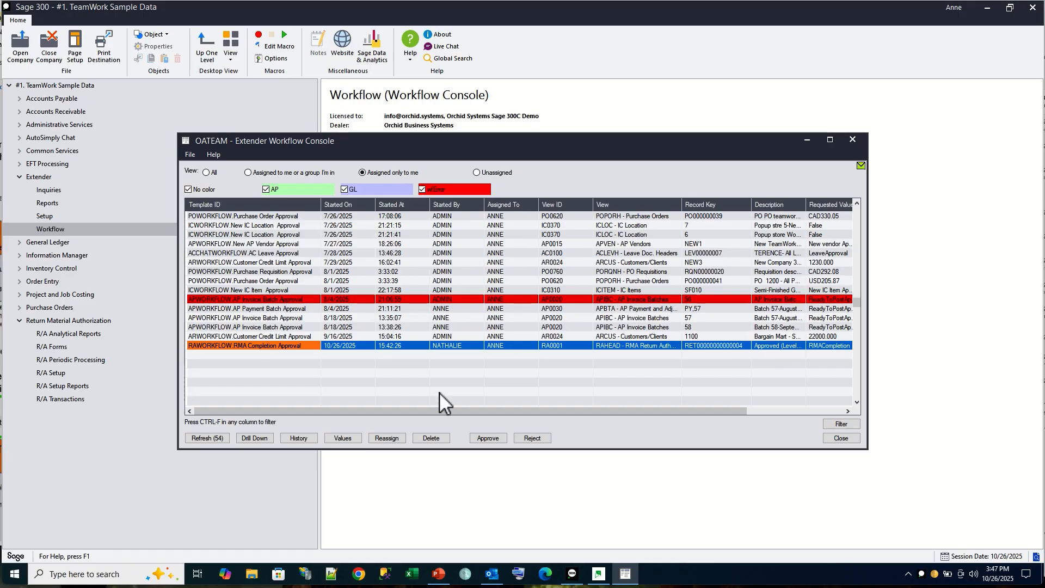
click(256, 438)
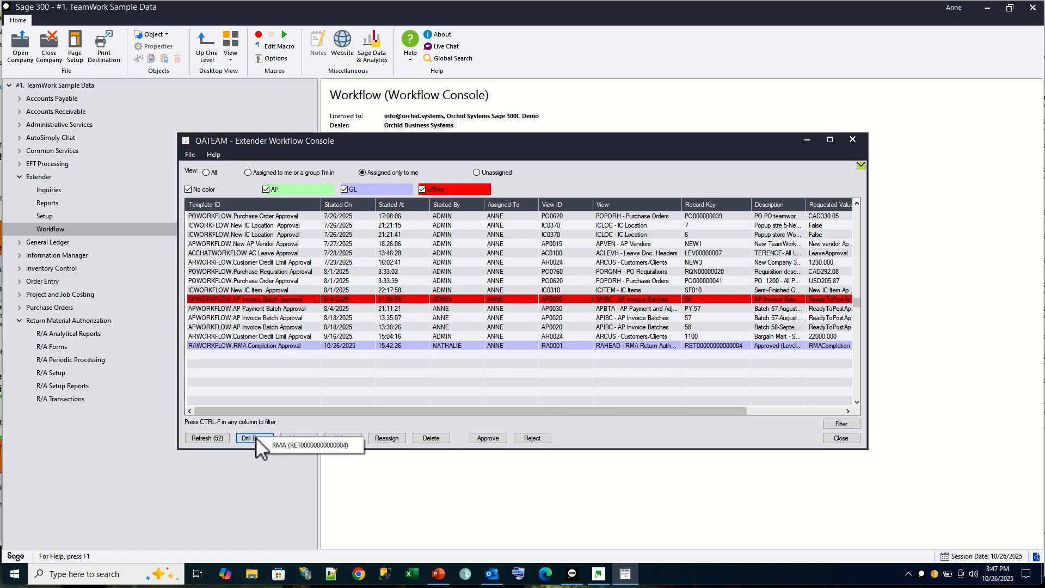
click(276, 444)
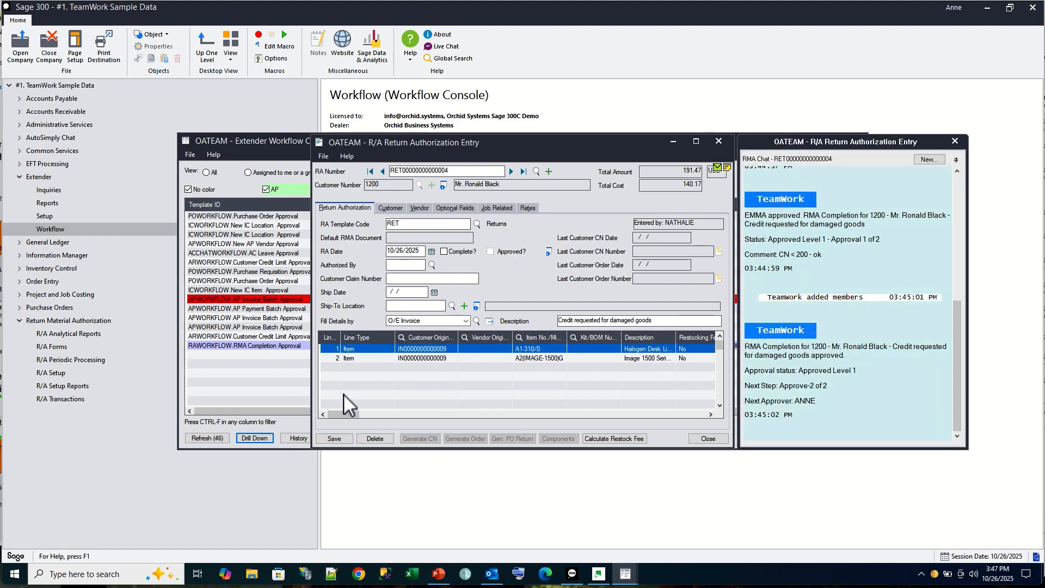
drag(332, 413, 371, 413)
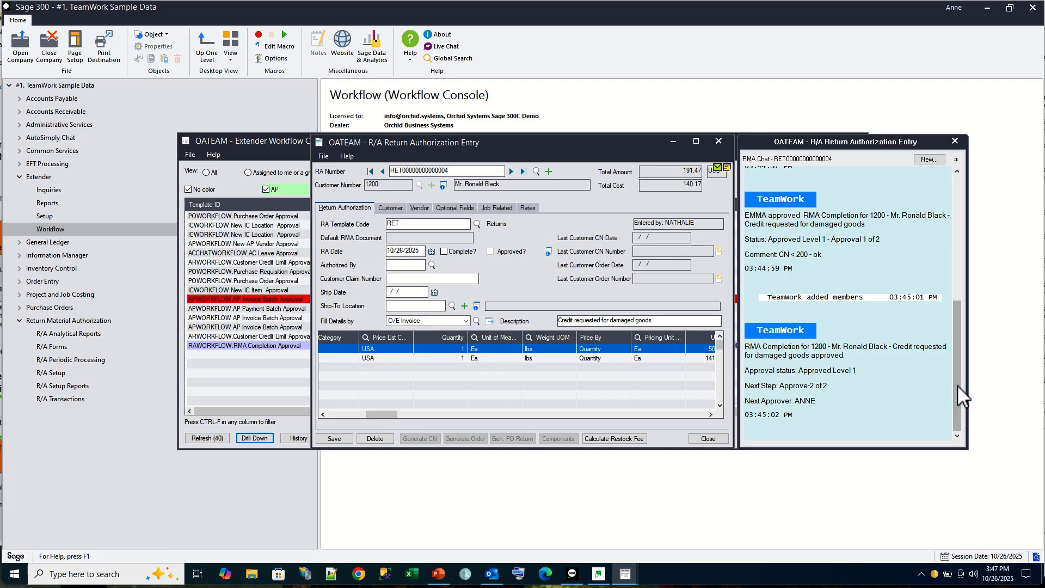
drag(957, 384, 958, 337)
drag(959, 348, 960, 396)
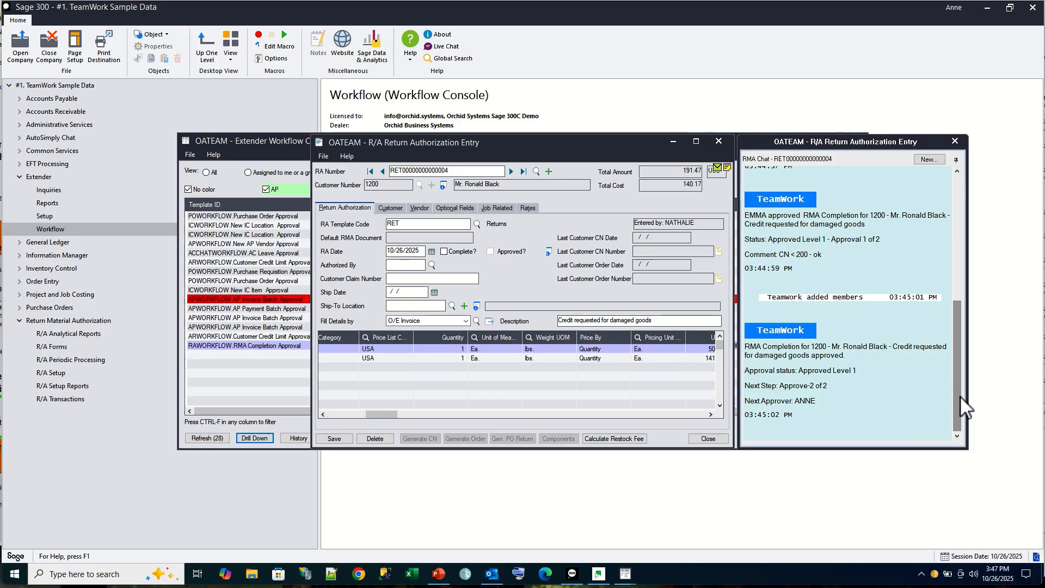
click(719, 142)
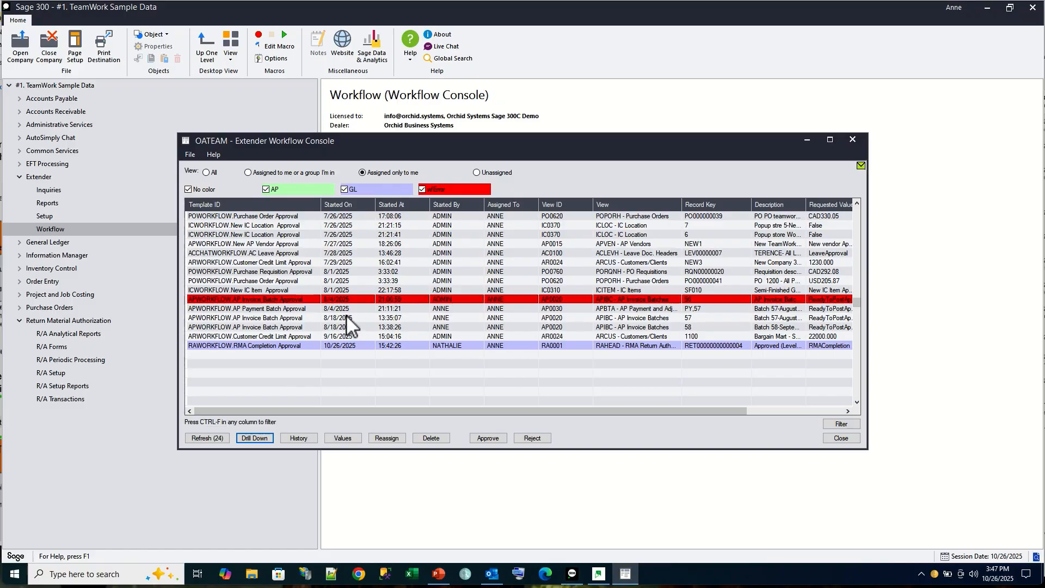
Step: Approve the RMA Completion Approval entry with the approver's comment "ok for invoice9", dismiss the message window and close the console
click(305, 345)
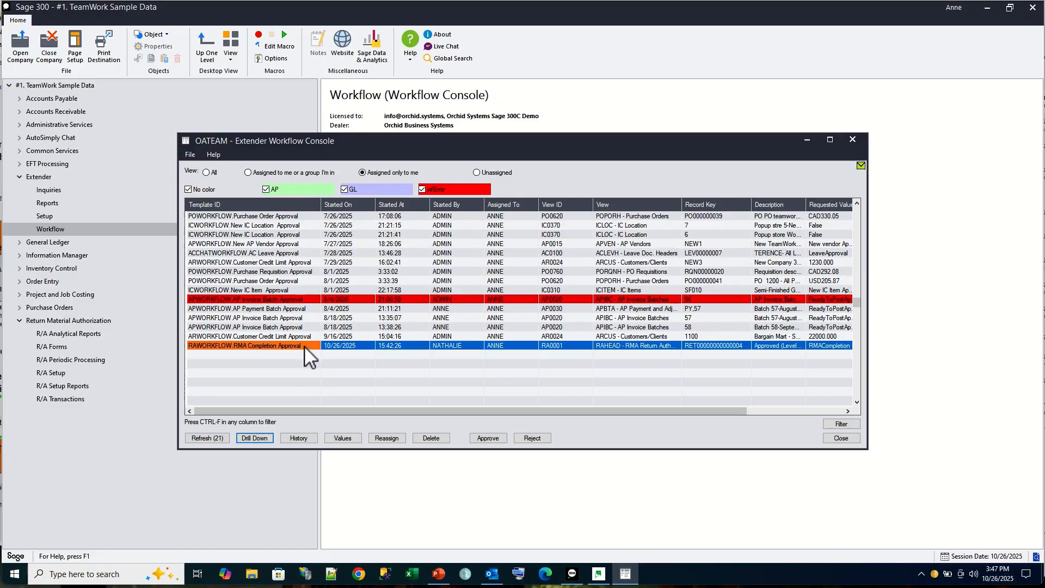
click(483, 439)
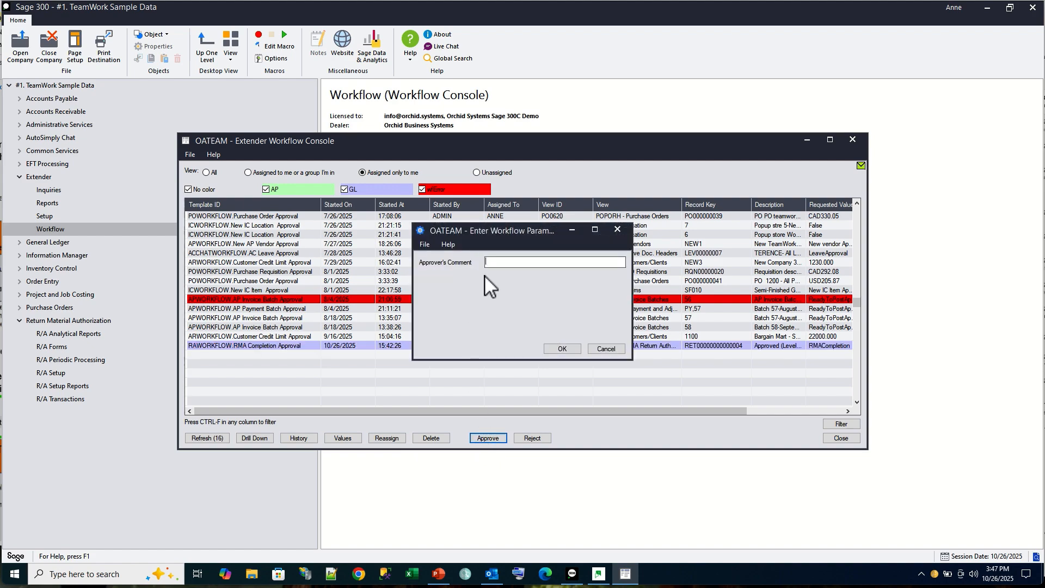
click(499, 263)
text(o)
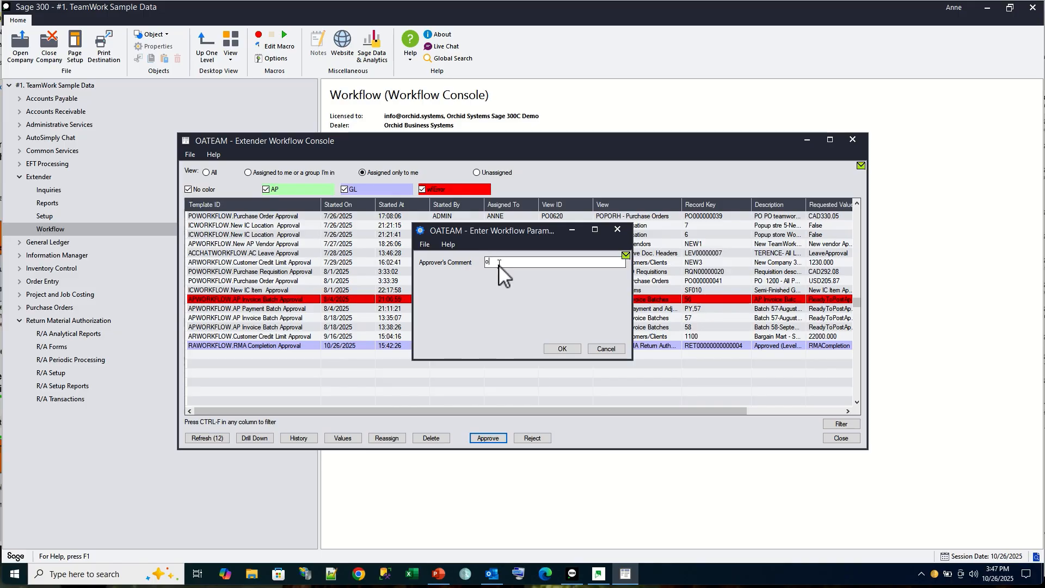
text(k for invoice9)
click(568, 347)
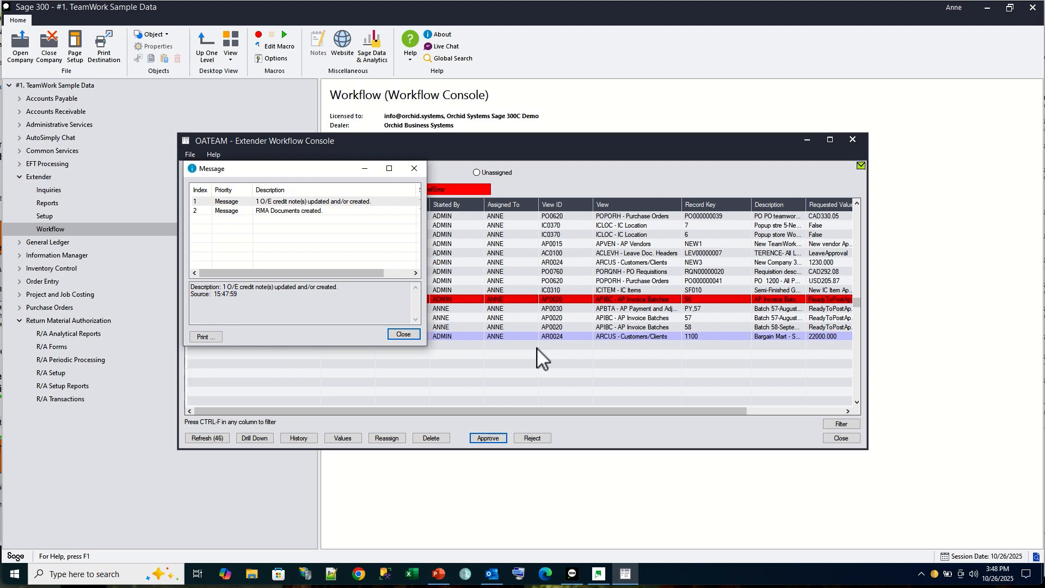
click(407, 334)
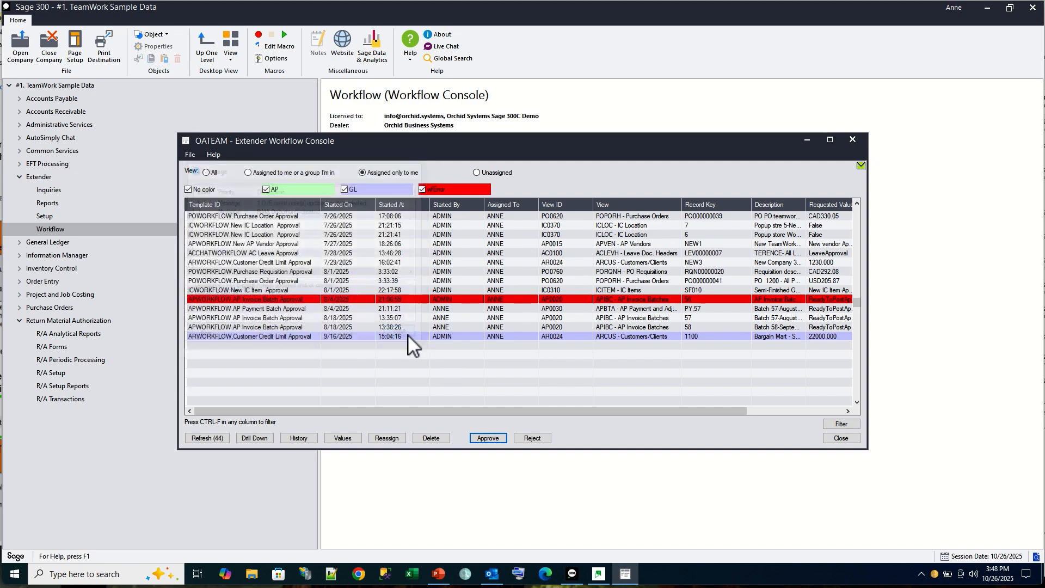
click(845, 441)
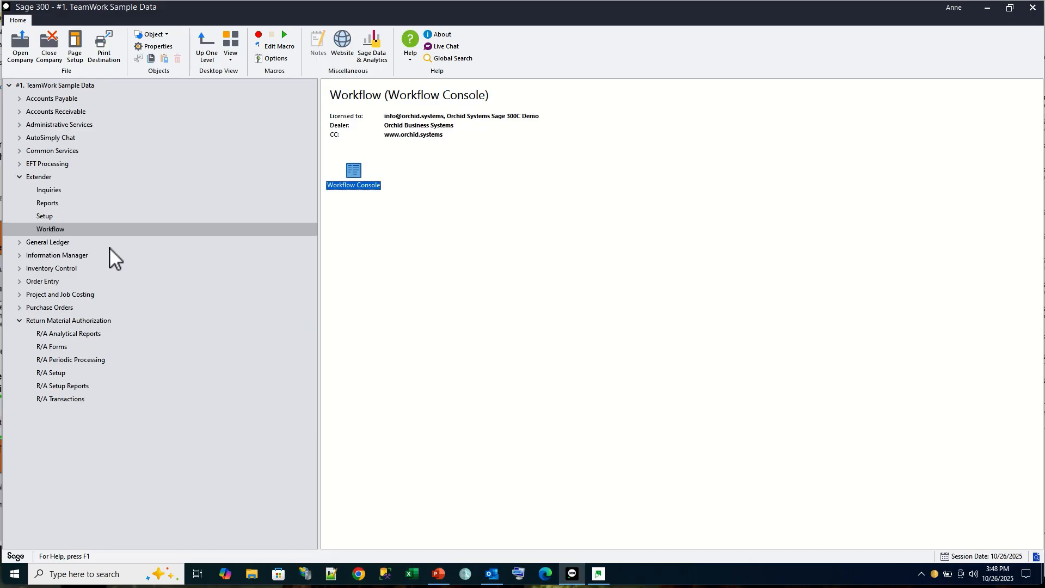
Step: Open Return Authorization Entry and load the last return to check its completion status, credit note and chat
click(68, 399)
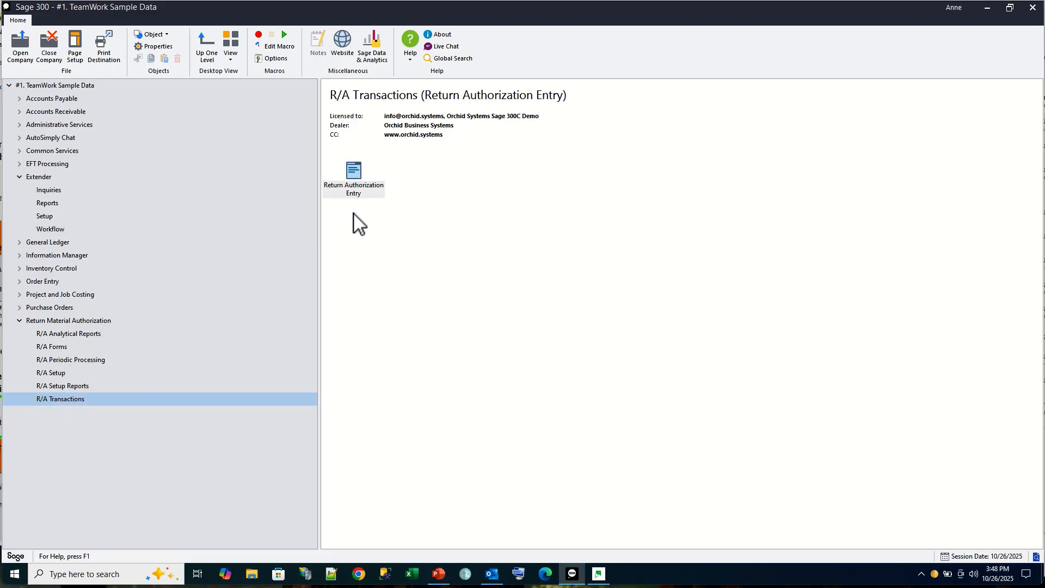
double_click(354, 175)
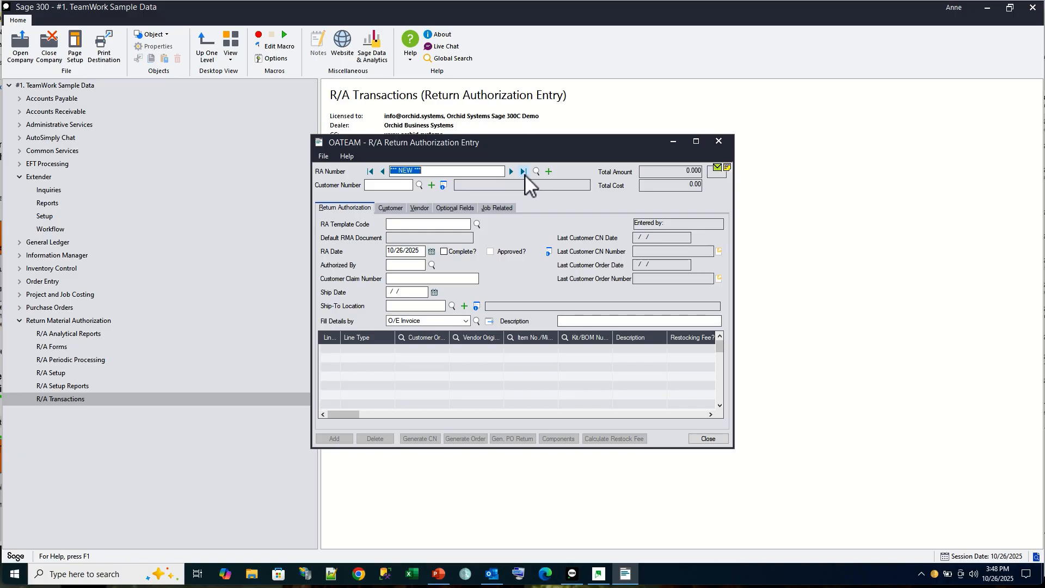
click(525, 174)
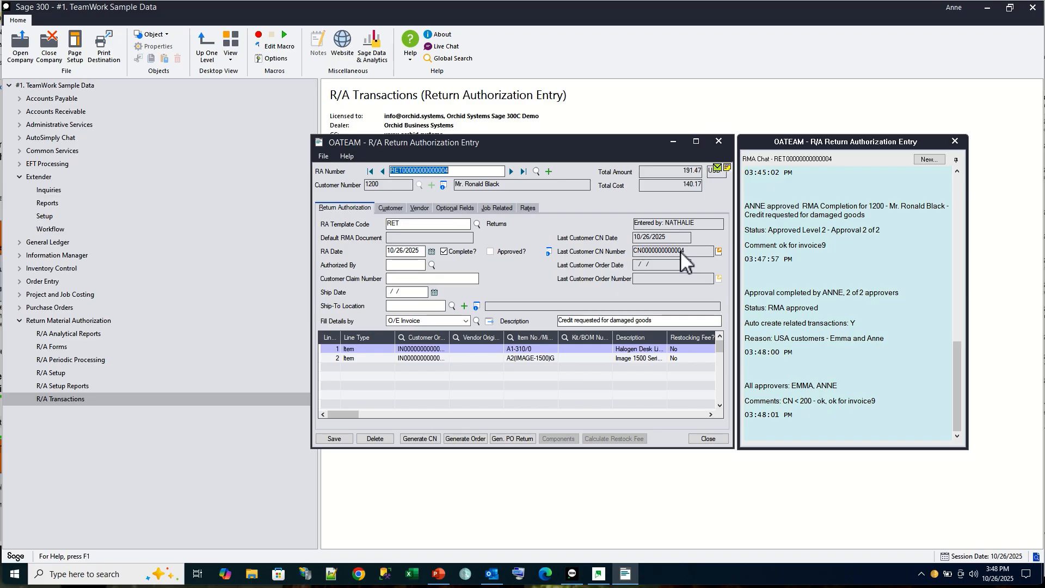
Step: Open the return's last customer credit note, review its lines and subtotal, and close both the credit note and the return
click(719, 252)
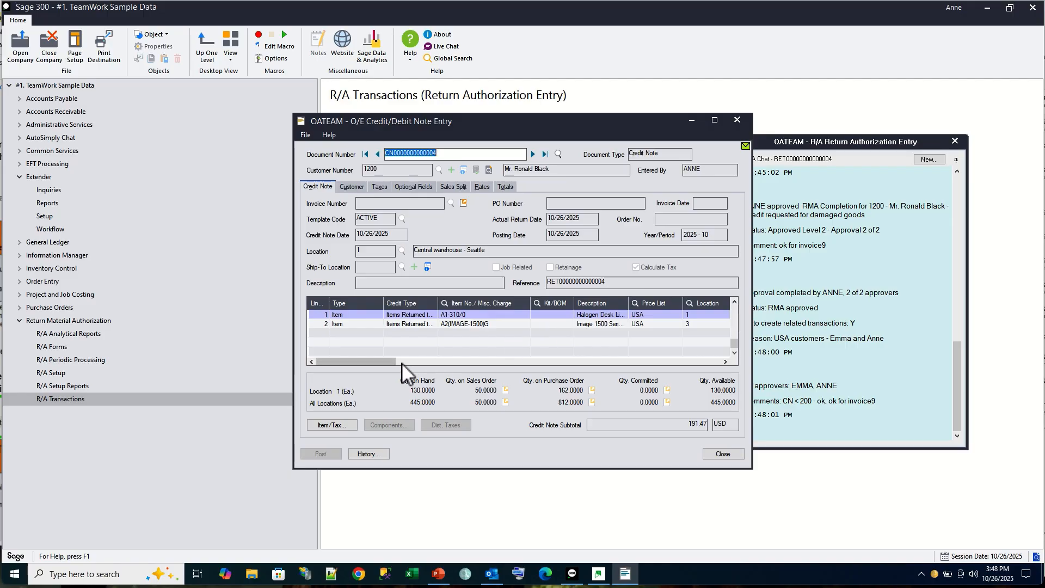
drag(370, 361, 394, 364)
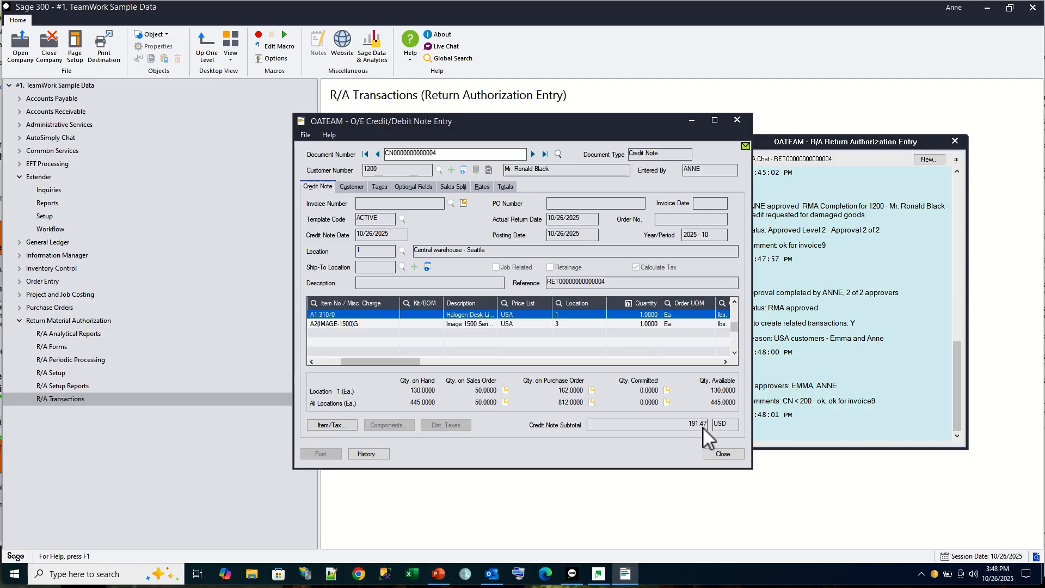
click(737, 121)
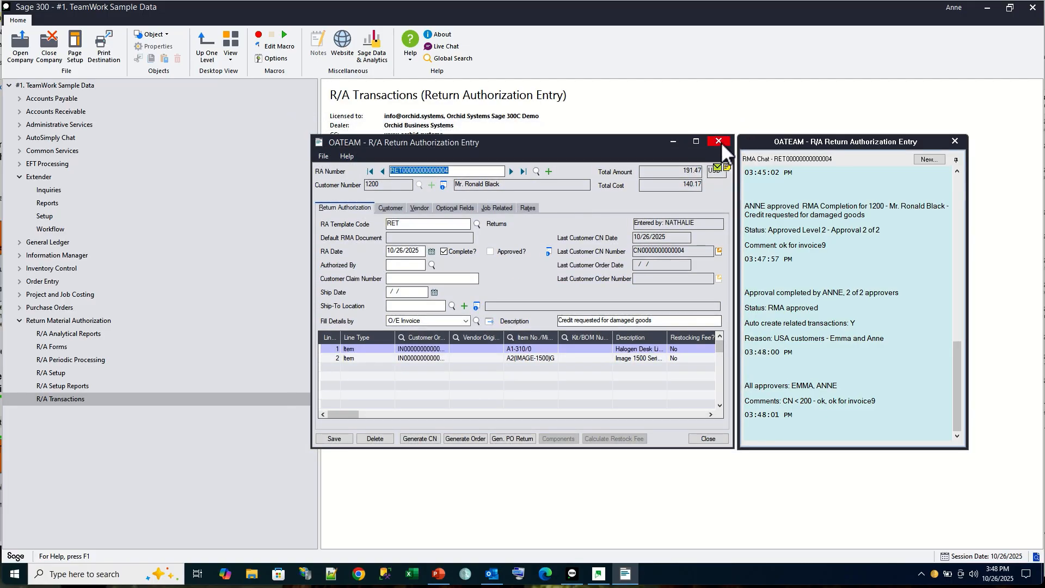
click(718, 141)
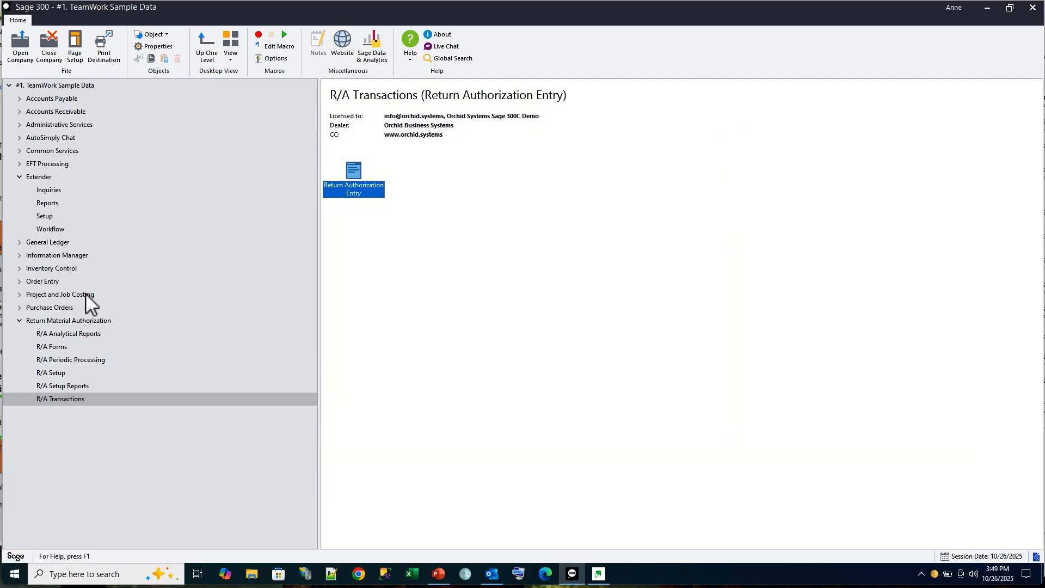
Step: Open the Workflow Summary Log, widen the columns to read the descriptions, and show the detail log of the 15:42:26 RMA Completion Approval entry
click(57, 190)
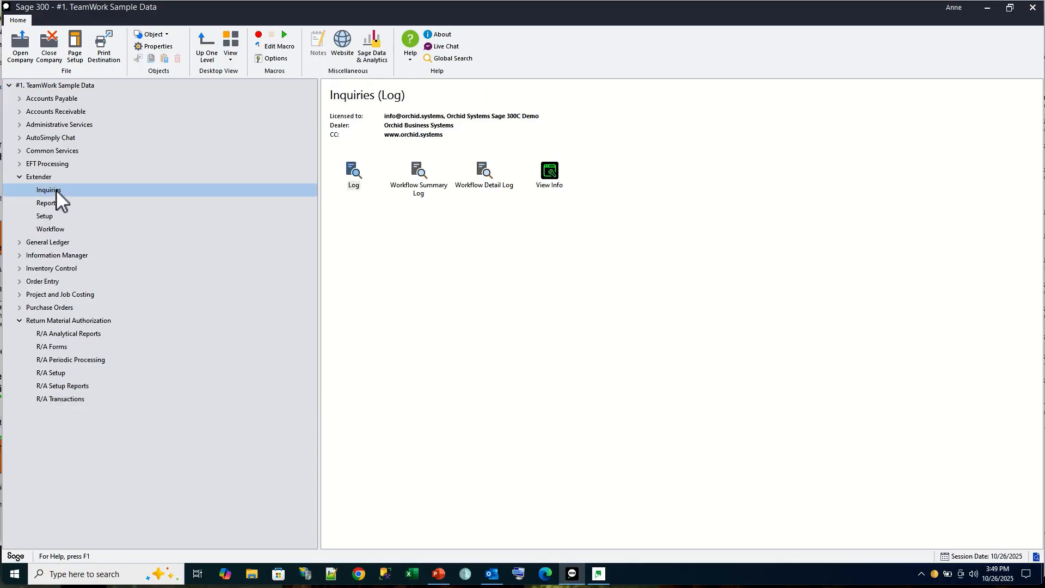
double_click(418, 173)
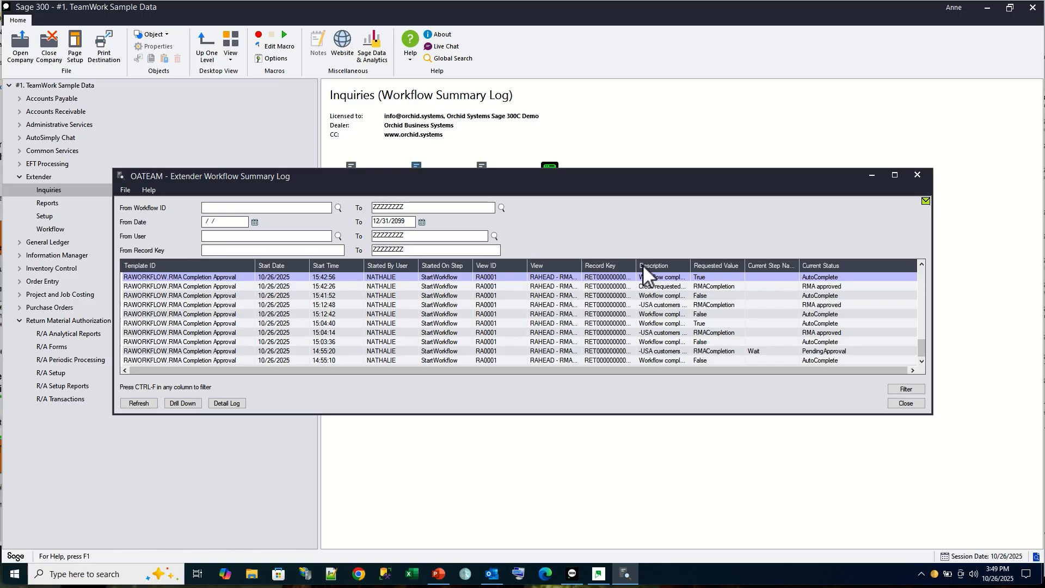
drag(637, 265, 667, 265)
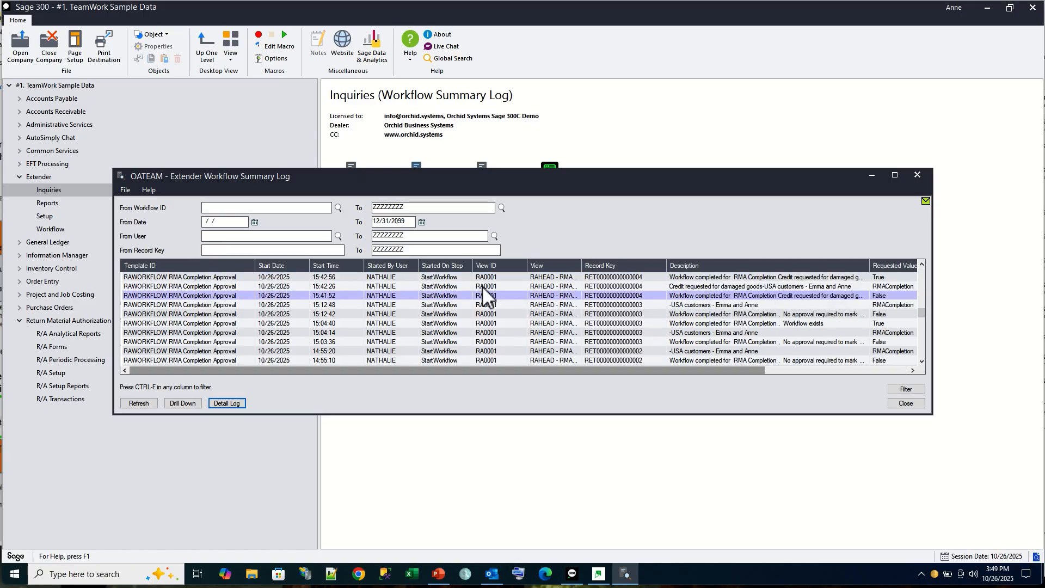
click(483, 287)
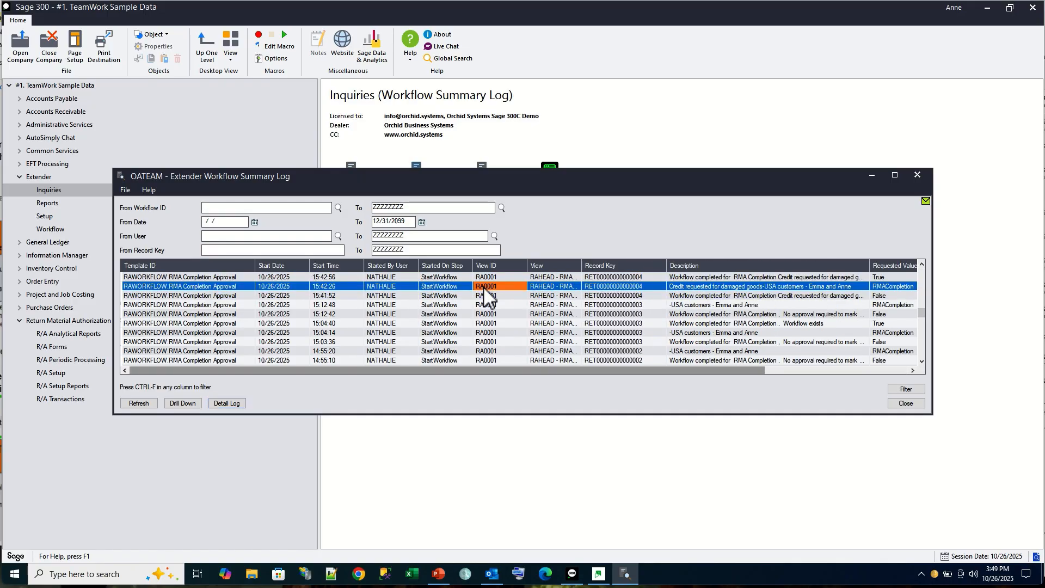
click(217, 402)
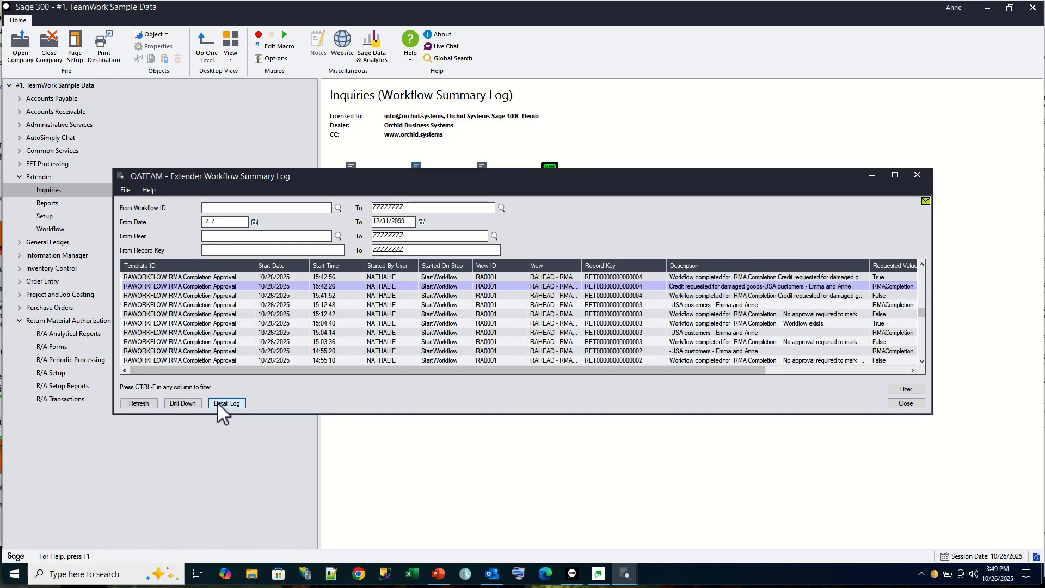
Step: Examine the stored workflow values for the level 1 approval row in the Workflow Detail Log, including its approver comment
click(371, 220)
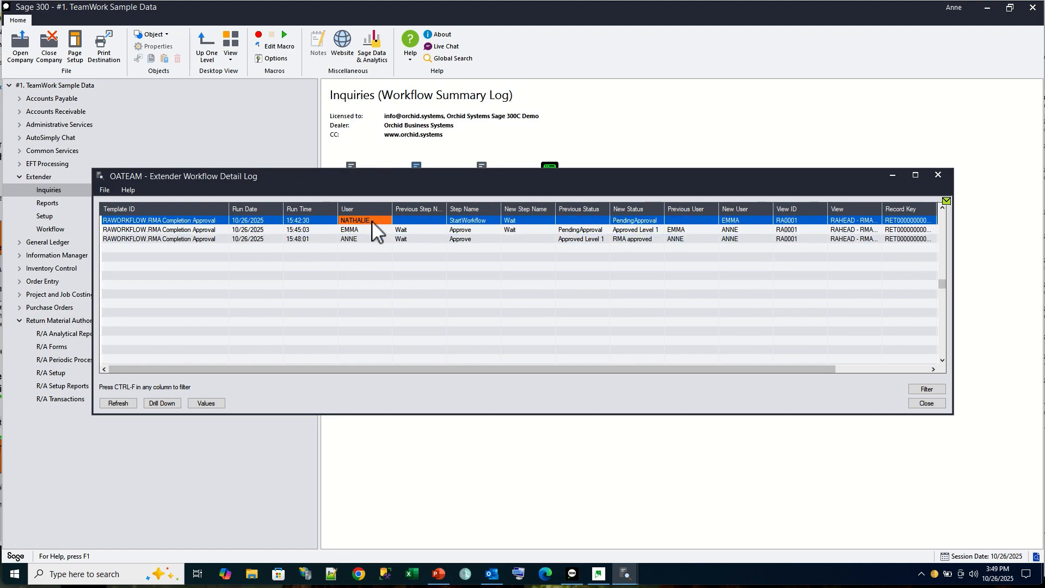
key(Down)
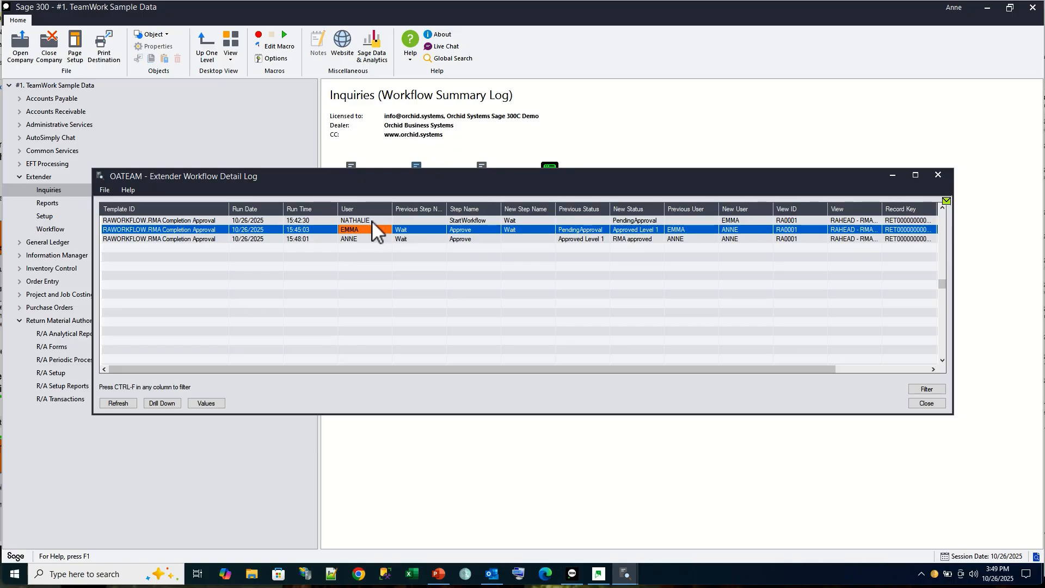
click(208, 403)
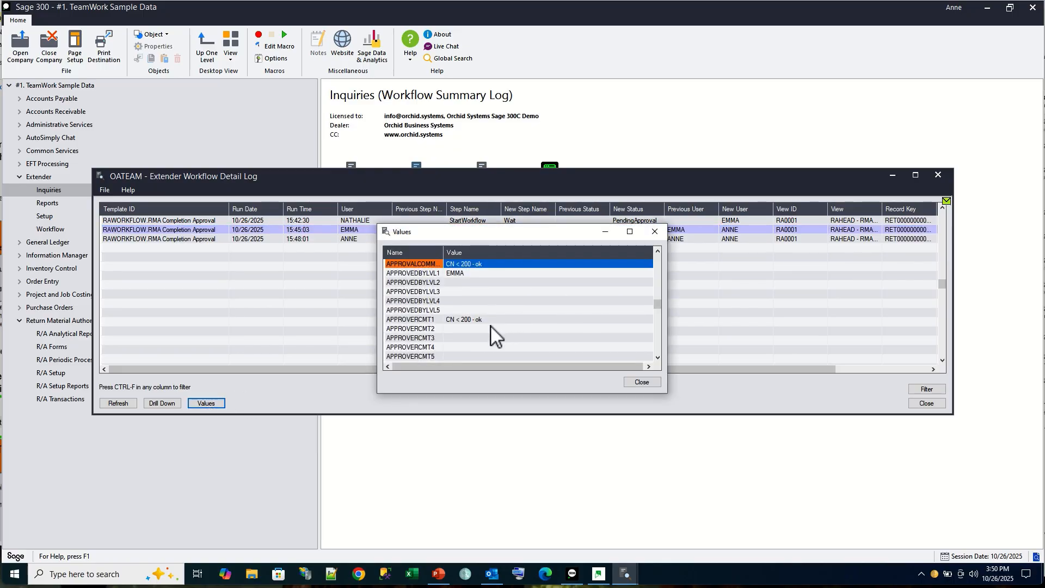
click(652, 231)
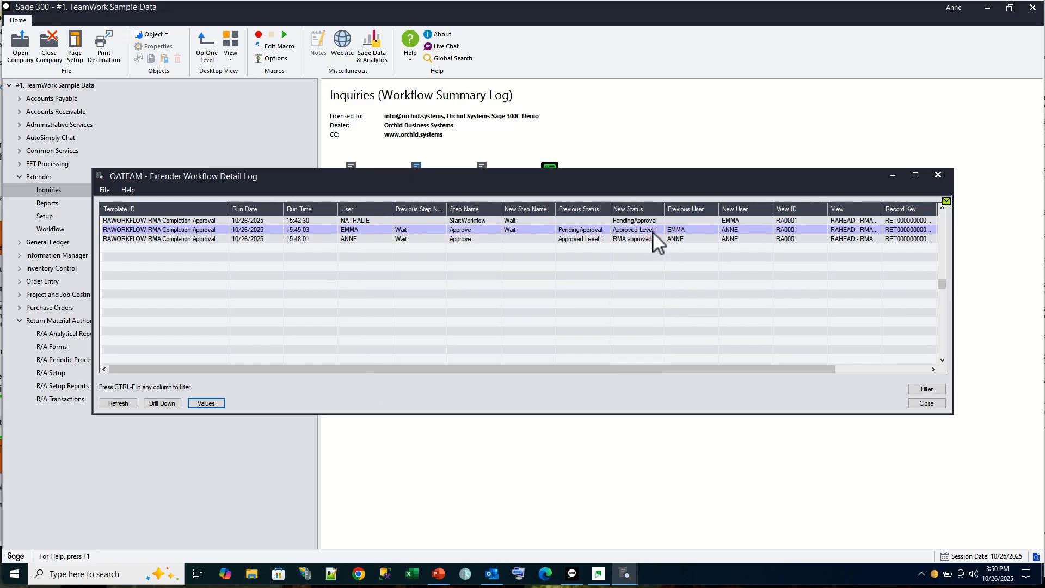
Step: Display the stored workflow values for the final approval row and check the APPROVERCMT1 and APPROVERCMT2 comments
click(354, 239)
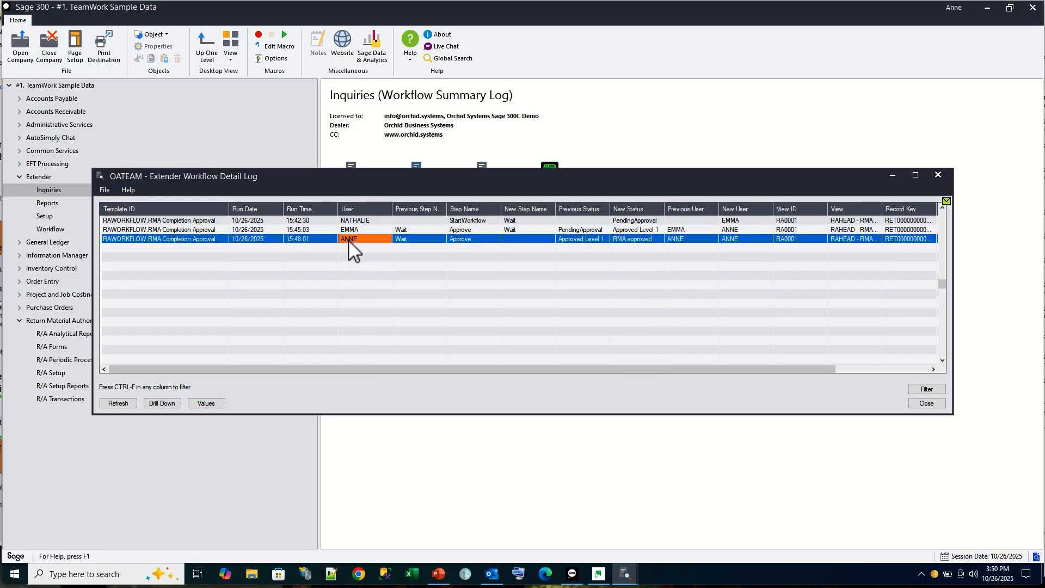
click(210, 402)
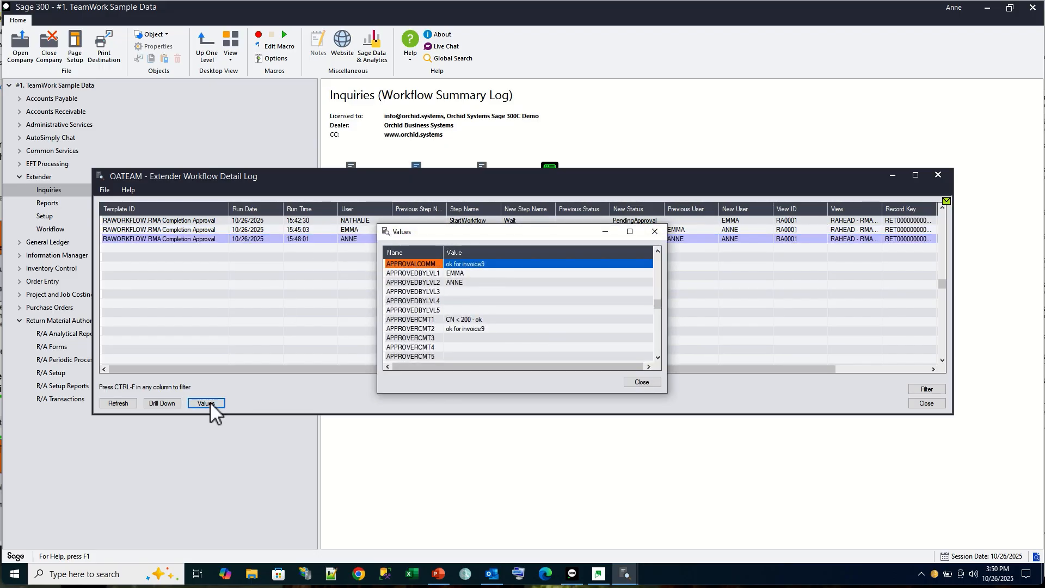
click(462, 320)
click(461, 328)
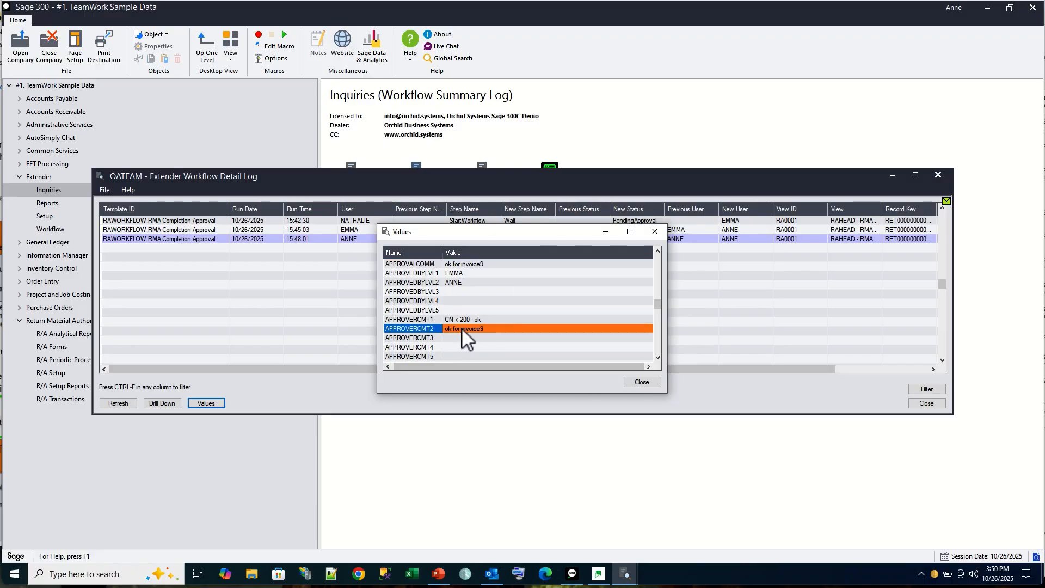
Step: Close the stored values, show the detail log of the 15:41:52 RMA Completion Approval entry, and read its full description in a widened column
click(656, 232)
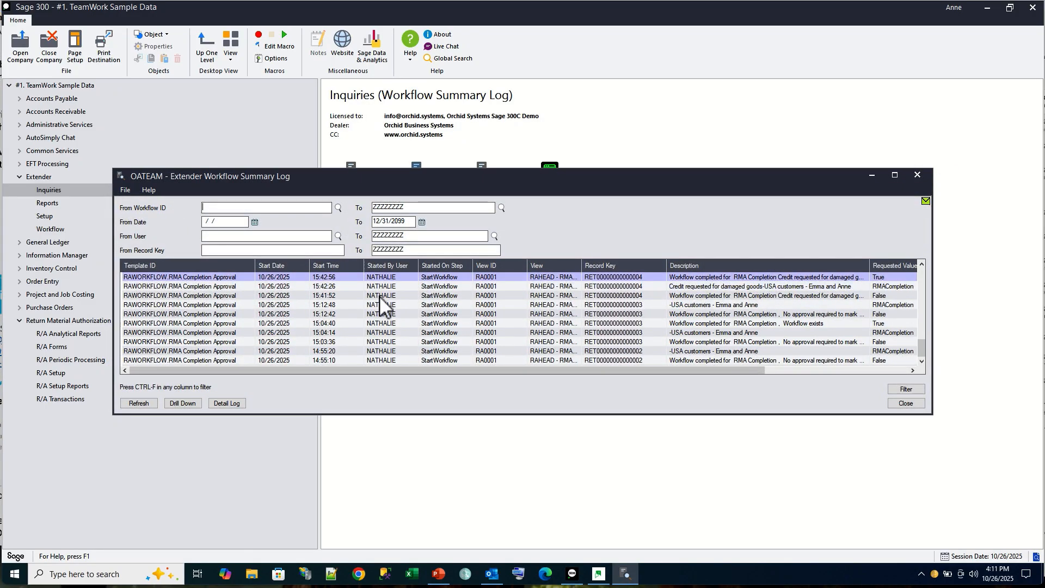
click(377, 296)
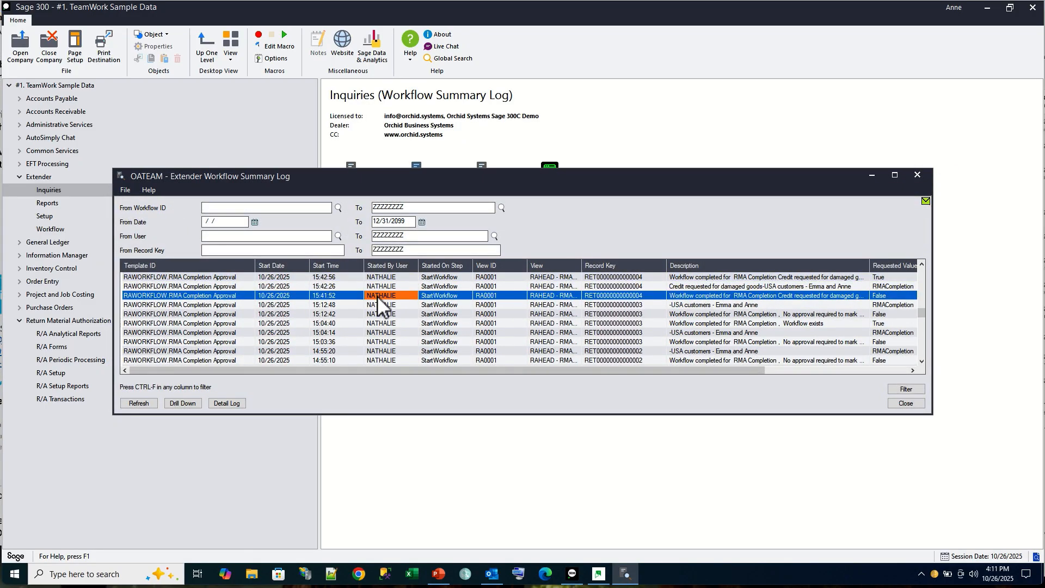
click(227, 404)
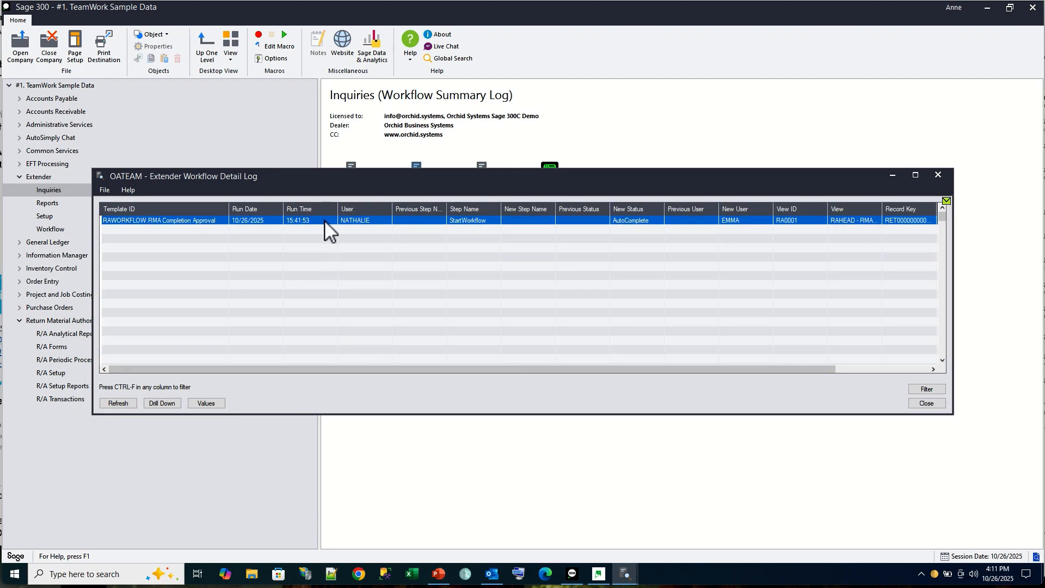
click(324, 219)
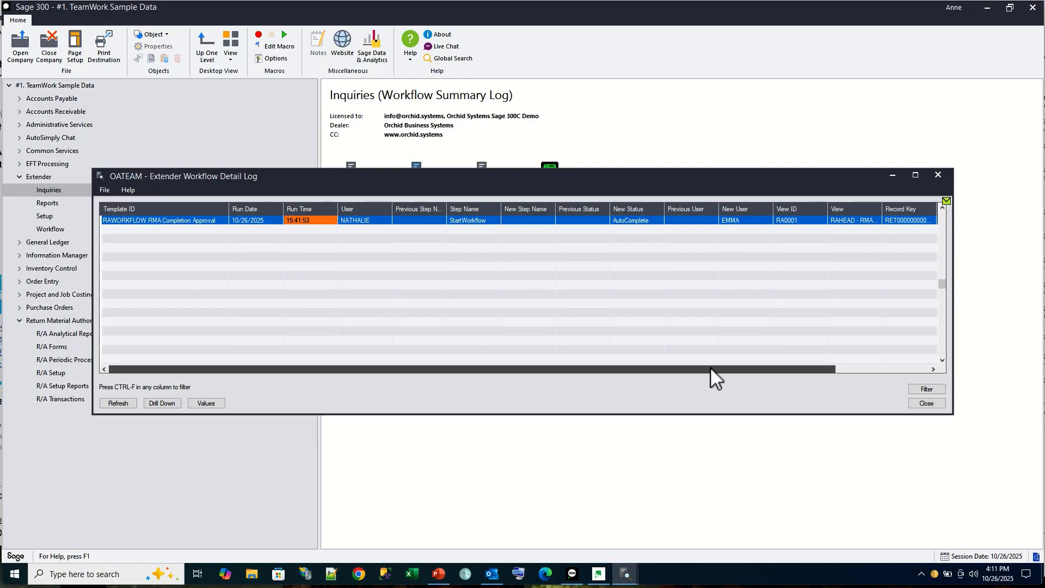
drag(710, 369, 856, 370)
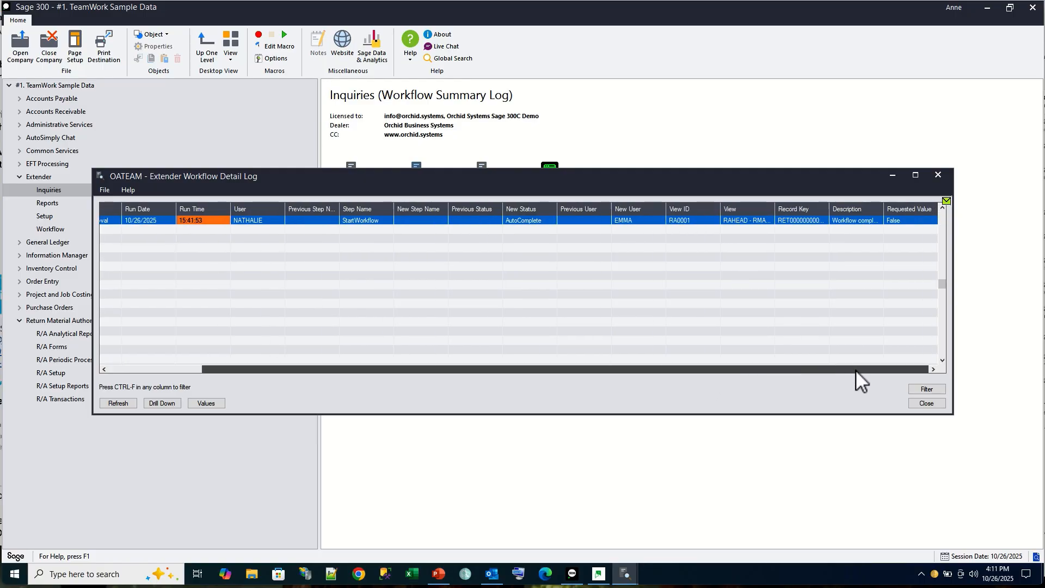
double_click(884, 208)
click(759, 220)
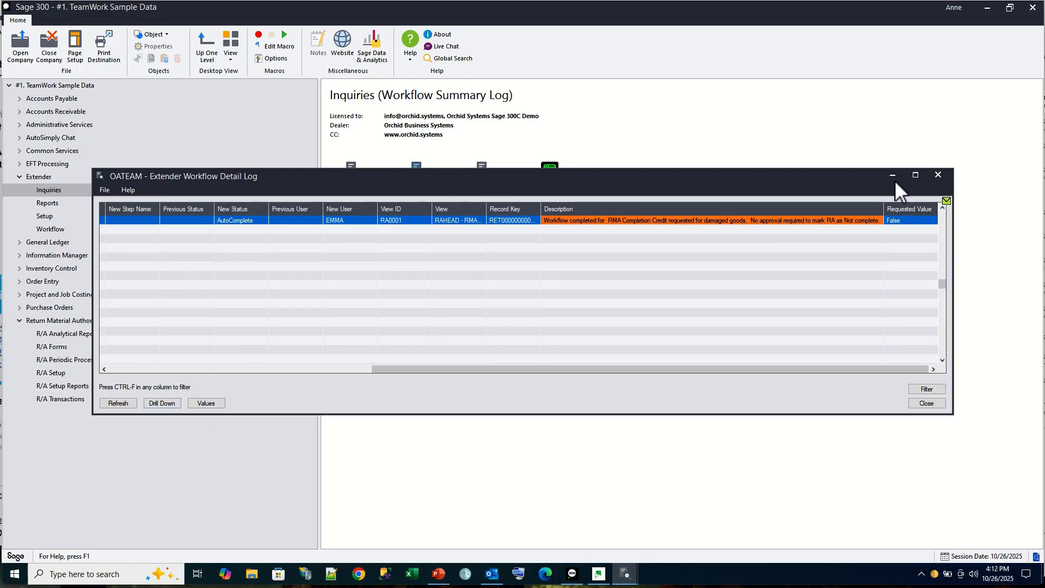
click(938, 175)
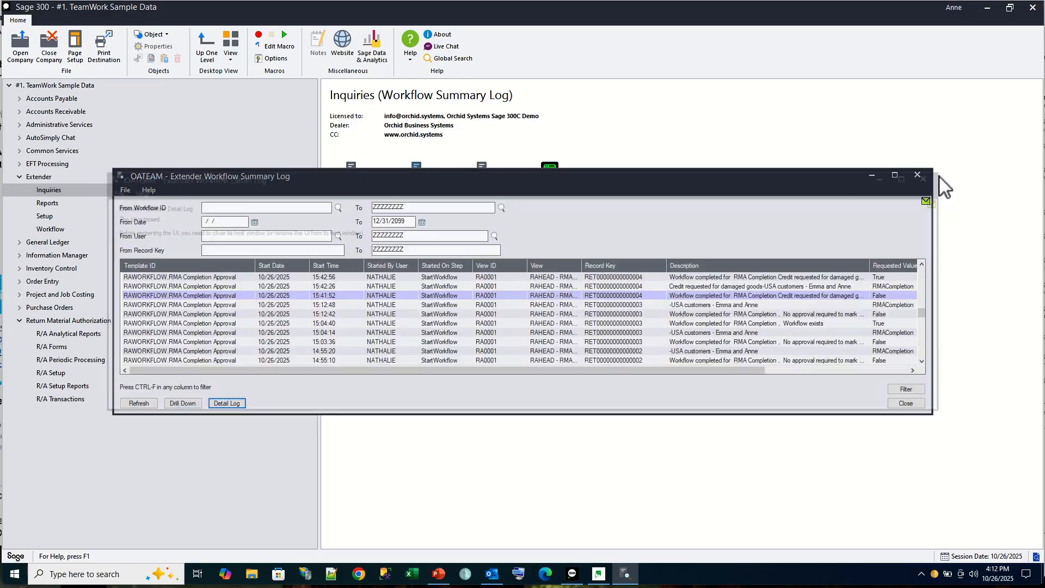
Step: Show the detail log of the 15:42:56 RMA Completion Approval entry, read its full description in a widened column, and close the log
click(410, 276)
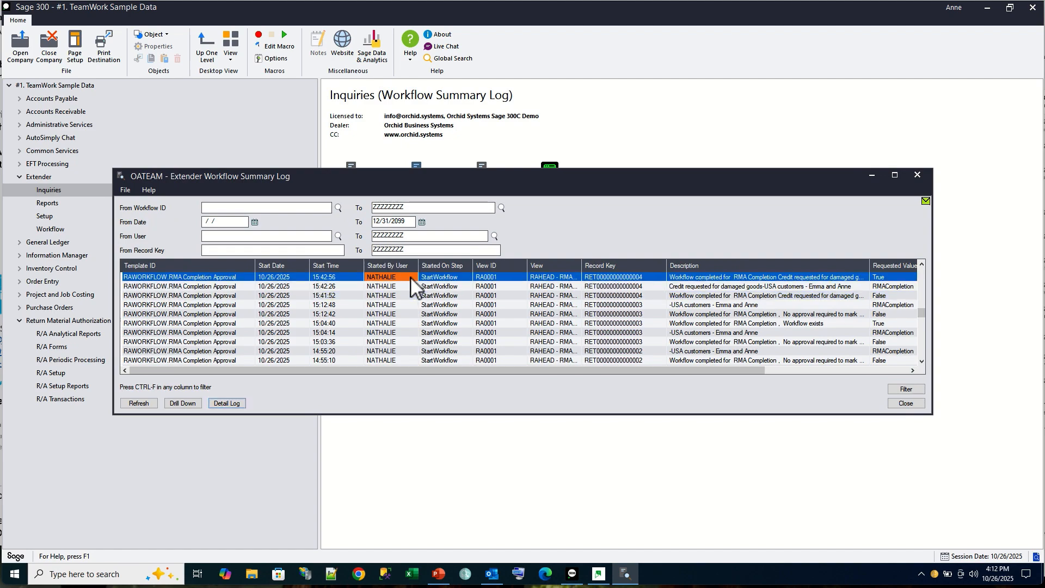
click(220, 403)
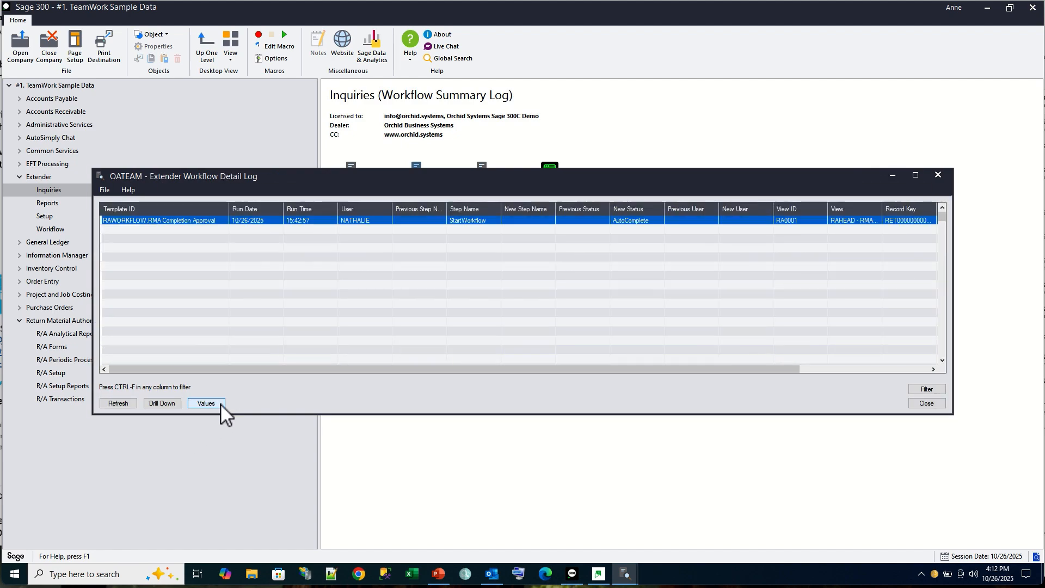
click(368, 222)
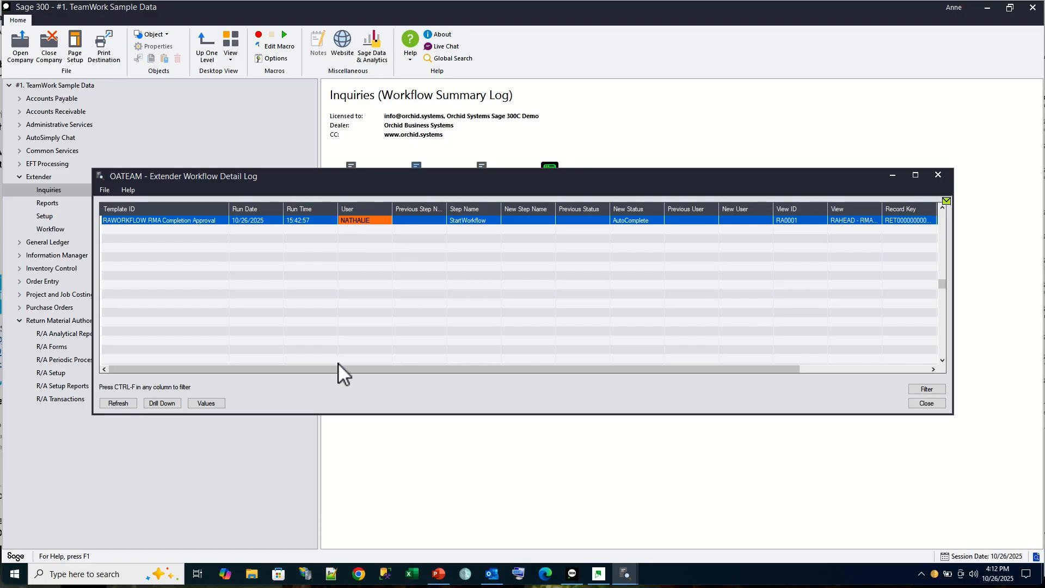
drag(336, 367, 680, 348)
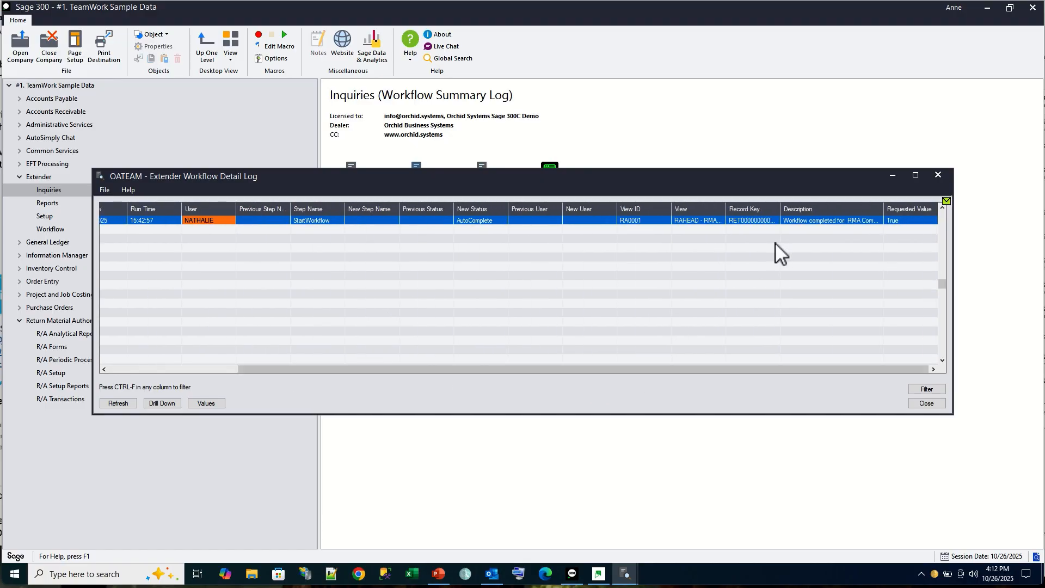
click(802, 220)
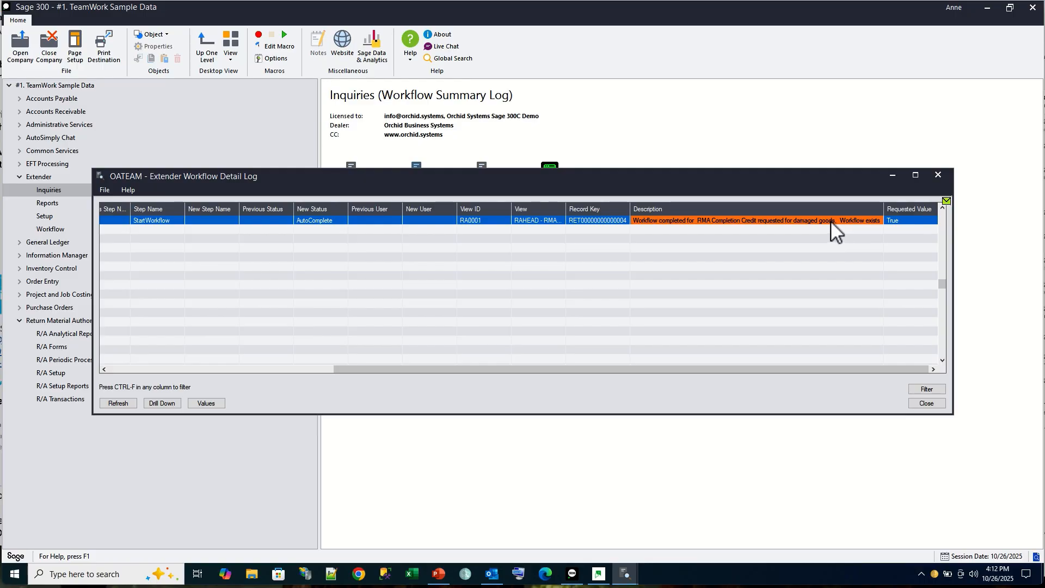
click(938, 175)
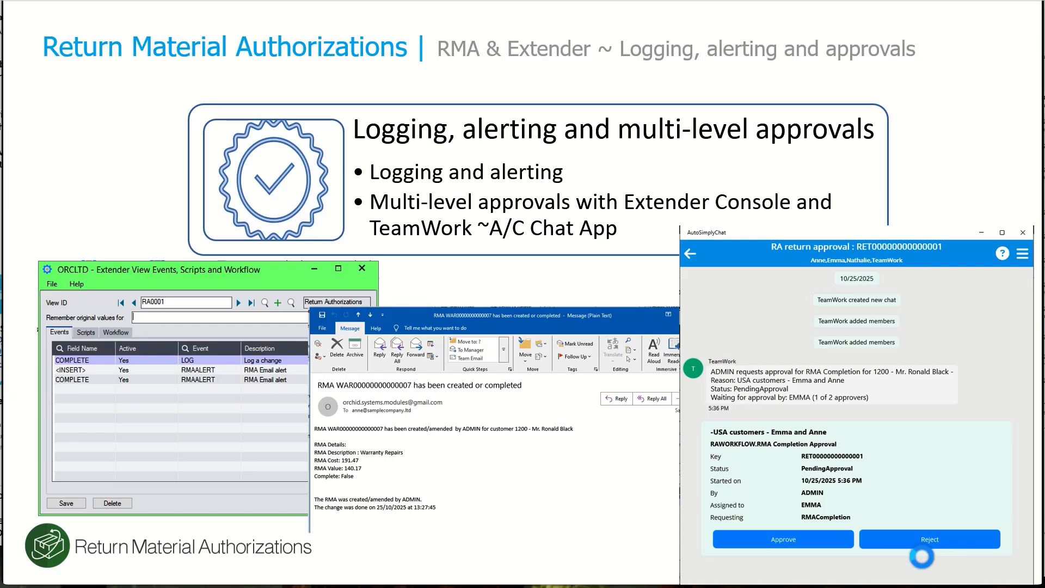
click(922, 557)
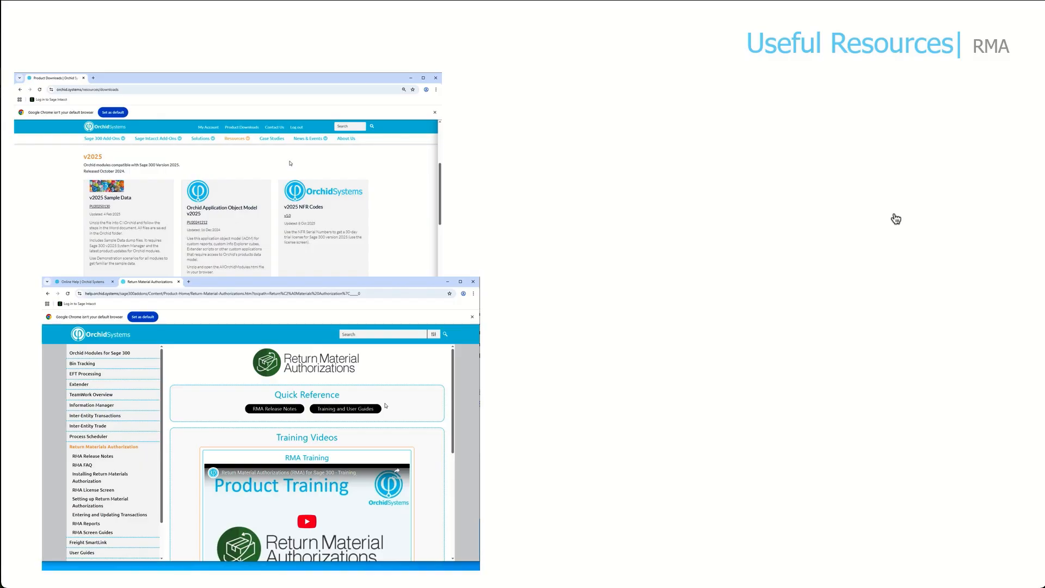
click(894, 216)
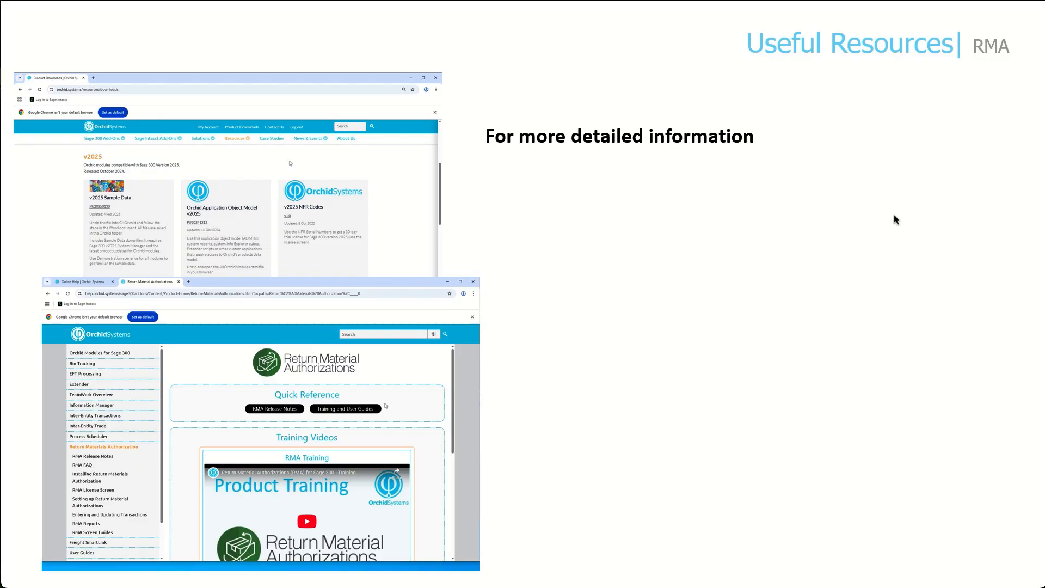
click(894, 215)
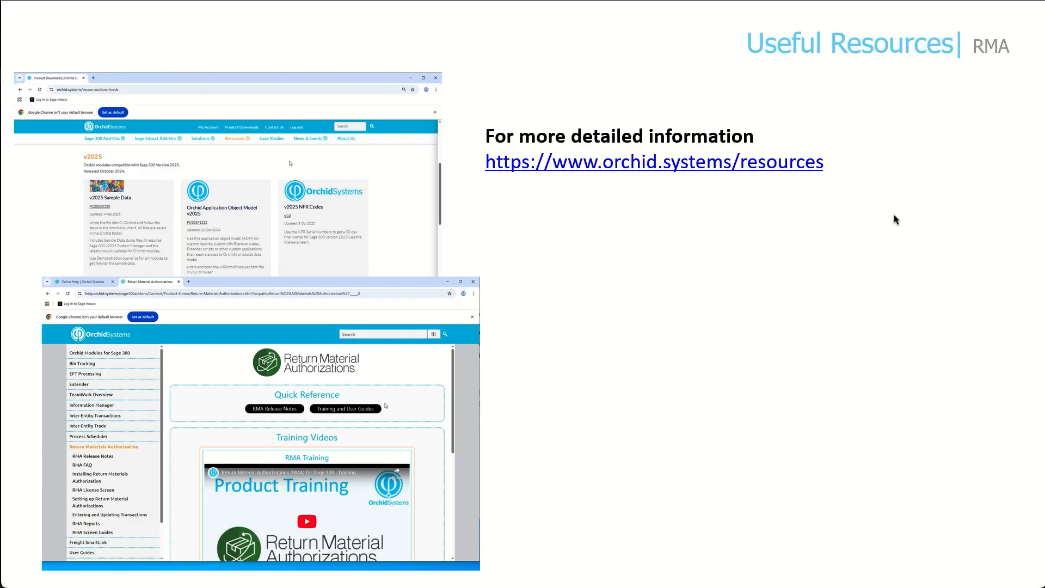
click(896, 220)
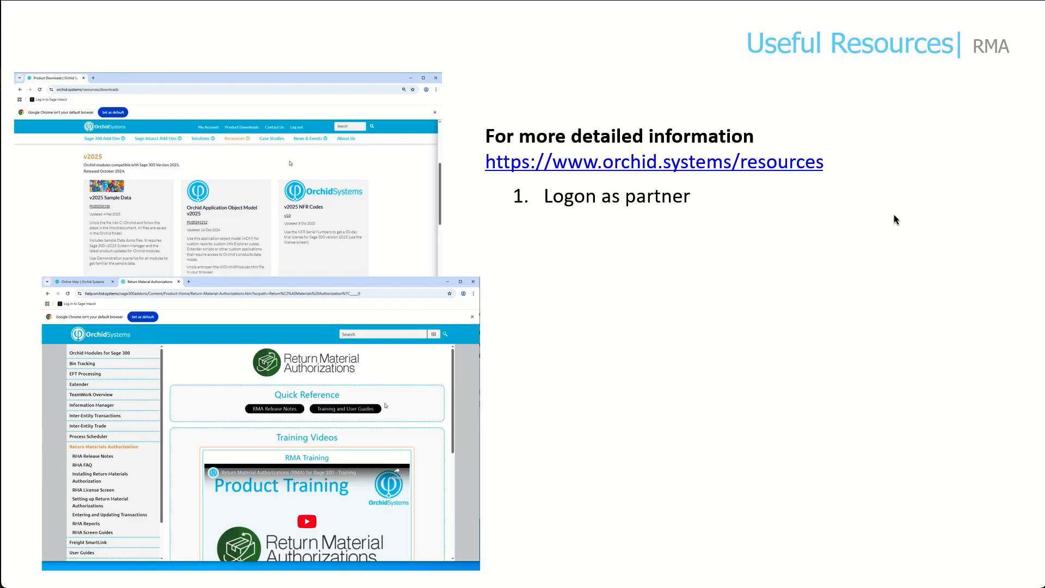
click(896, 220)
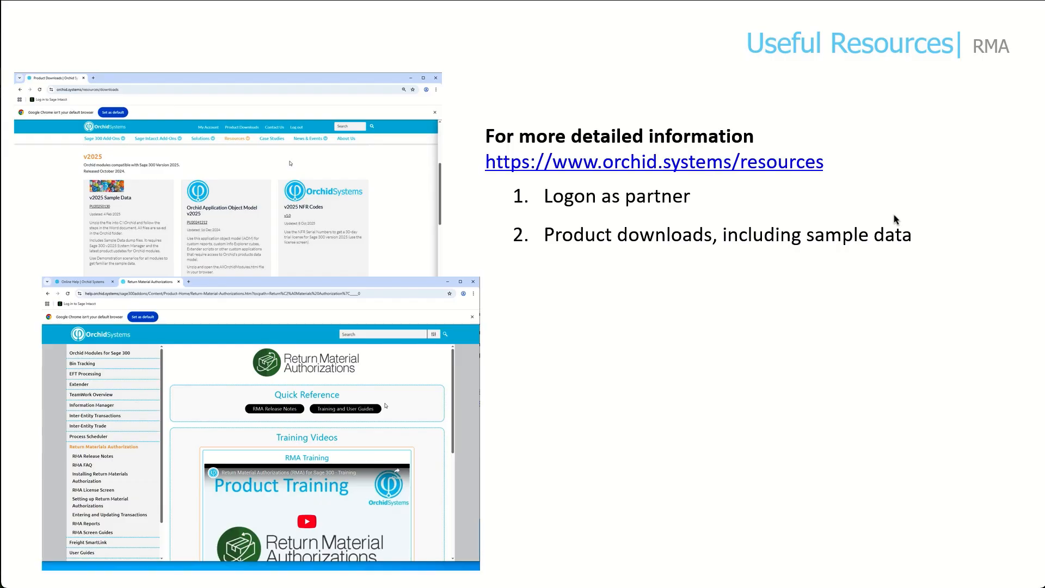
key(Right)
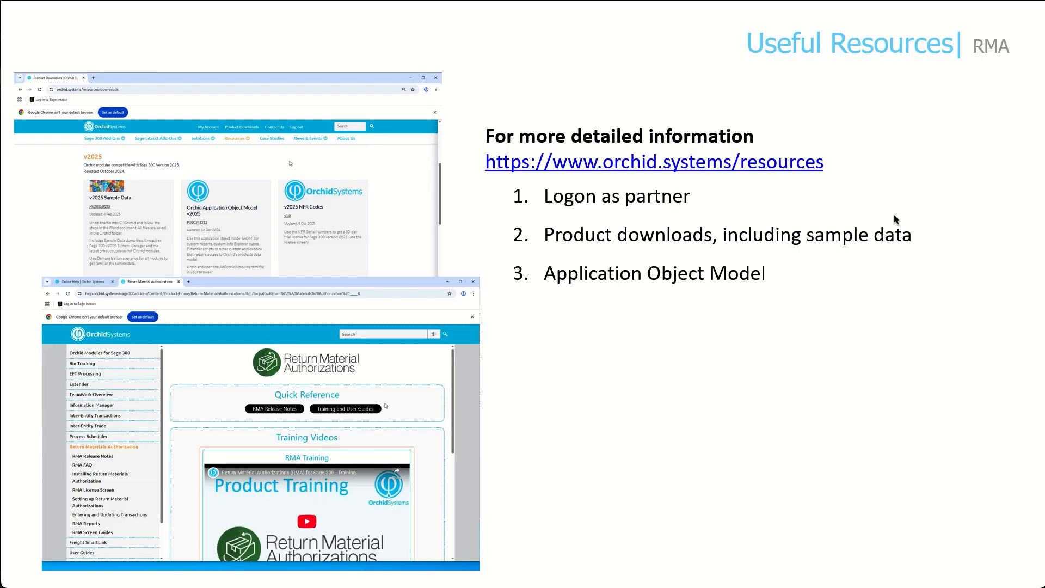